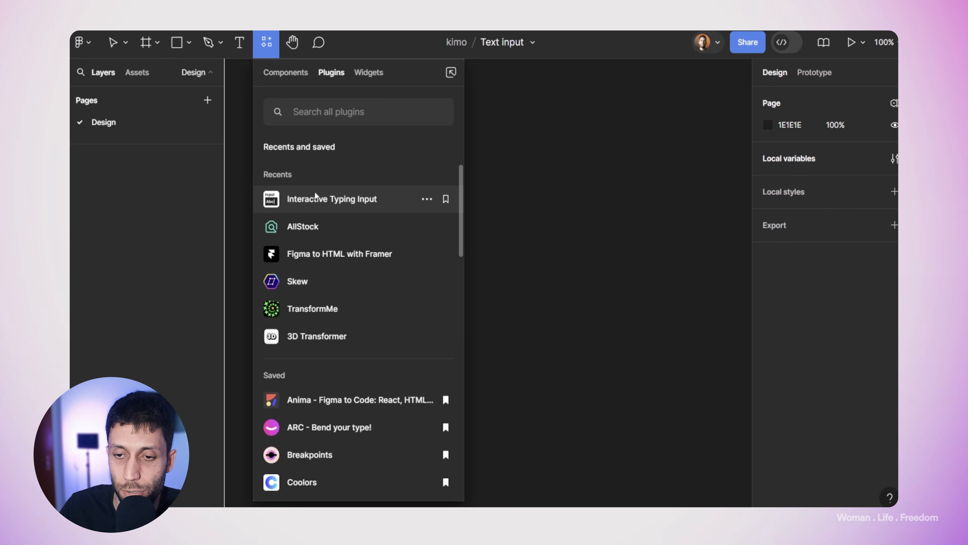
# Step: Launch the Interactive Typing Input plugin from Recents and move its window to the right
pyautogui.click(318, 203)
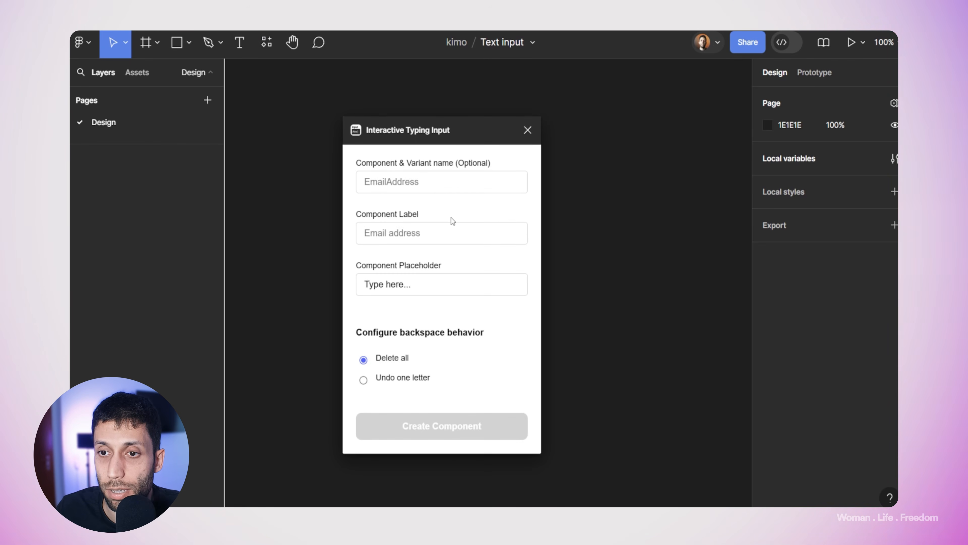
pyautogui.click(274, 45)
pyautogui.moveTo(459, 131); pyautogui.dragTo(501, 130)
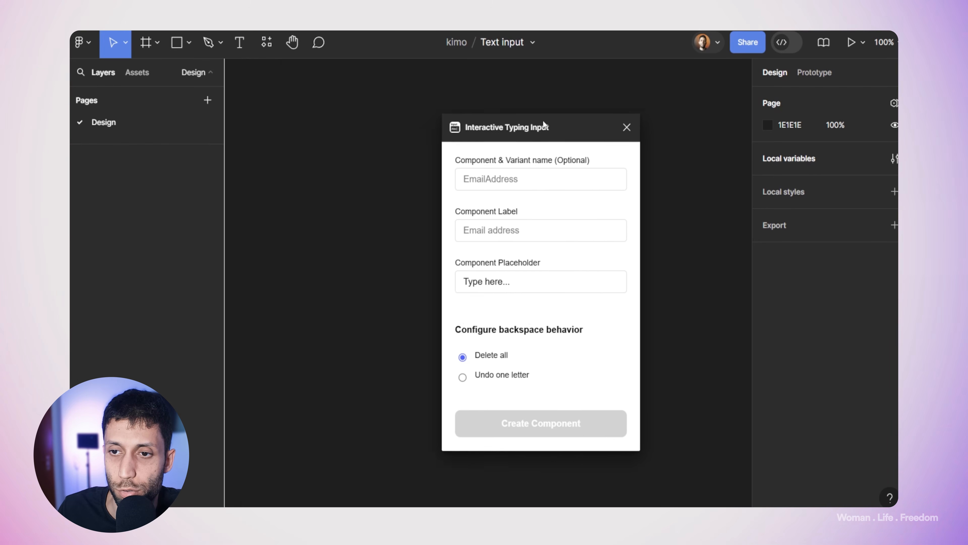
# Step: Review the Interactive Typing Input plugin's details through its '...' menu, then close them
pyautogui.click(271, 45)
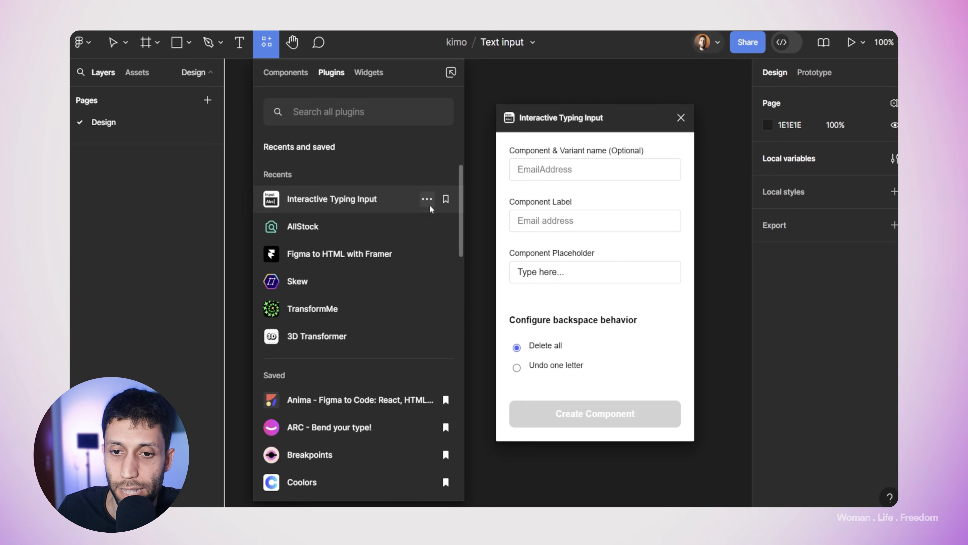
pyautogui.press('Escape')
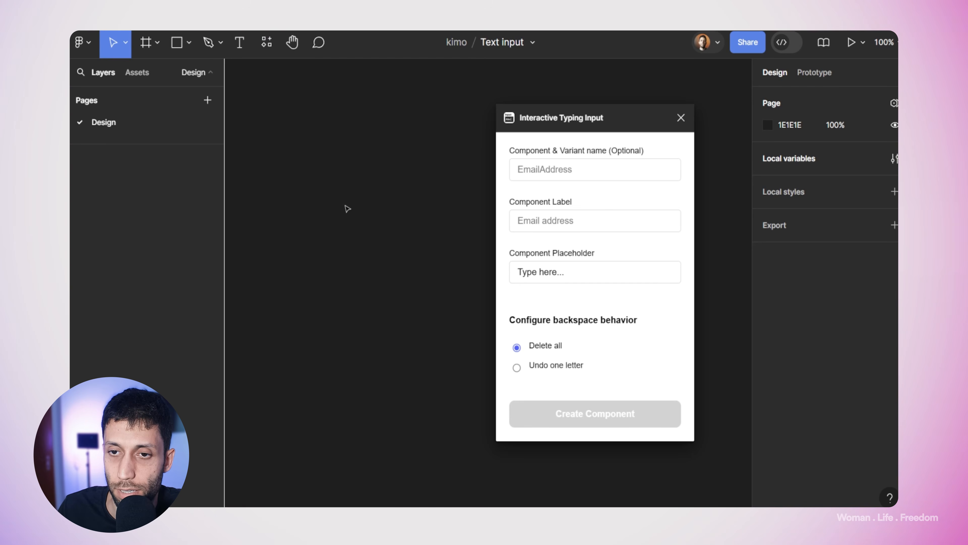
pyautogui.click(272, 43)
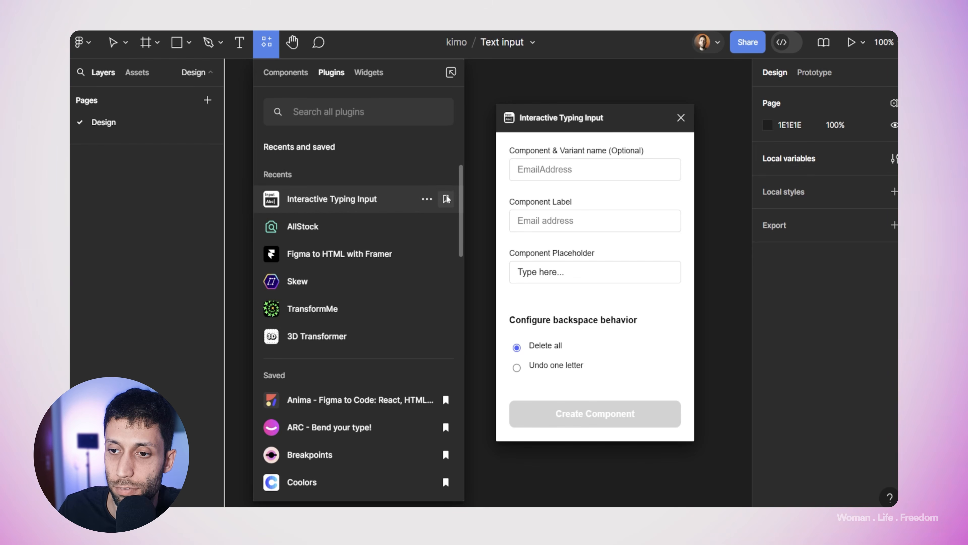
pyautogui.click(426, 198)
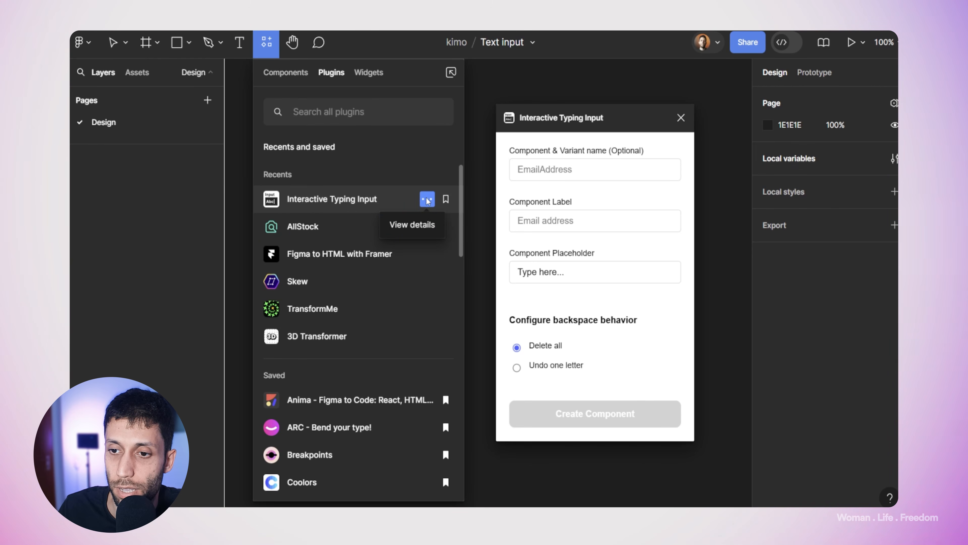
pyautogui.click(402, 224)
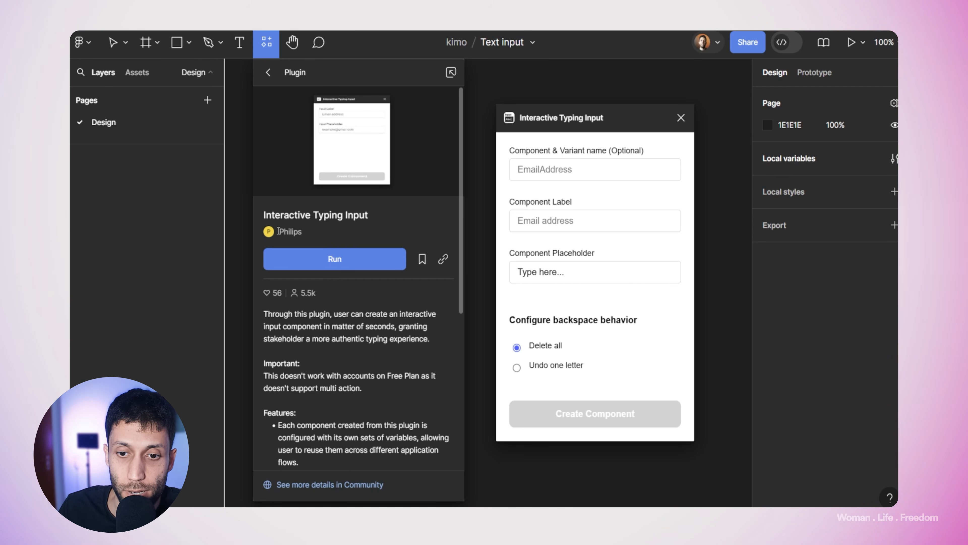
pyautogui.scroll(-6, 326, 304)
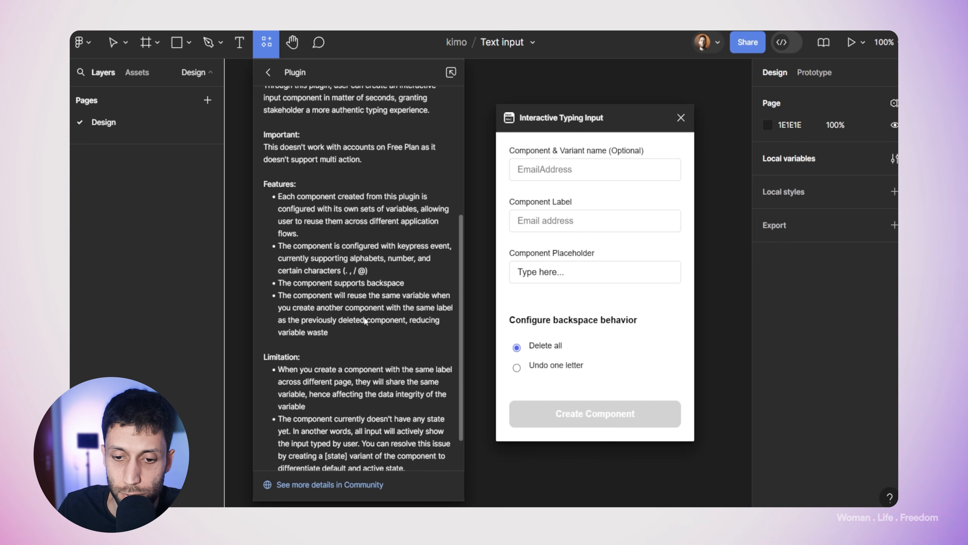
pyautogui.scroll(-3, 366, 321)
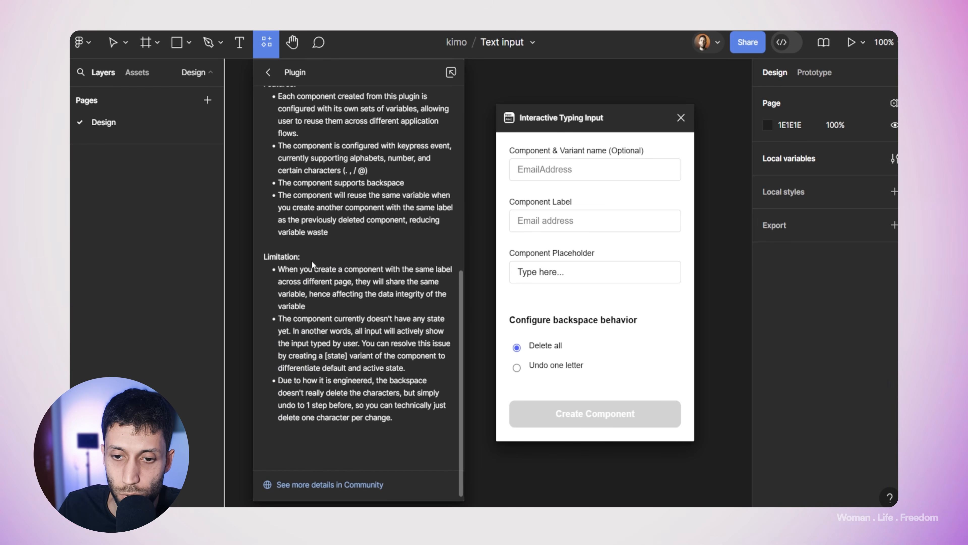
pyautogui.press('Escape')
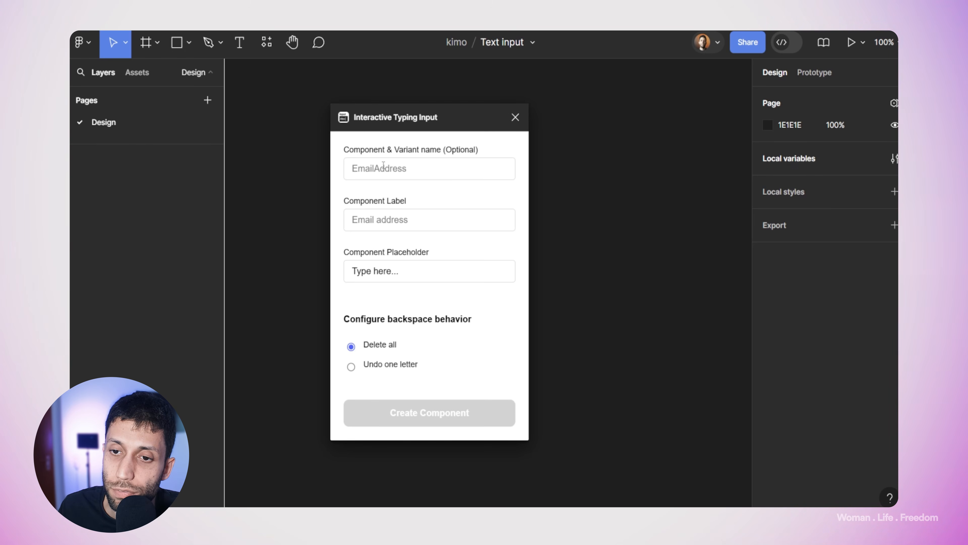
# Step: Enter 'Email address text input' and reorder it into 'Text input/ Email address'
pyautogui.click(403, 169)
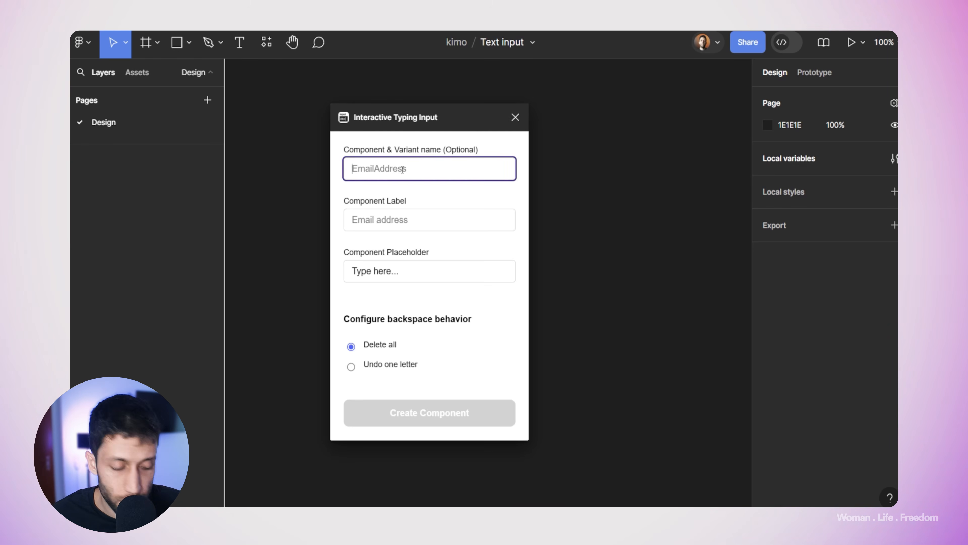
pyautogui.write('Email ad')
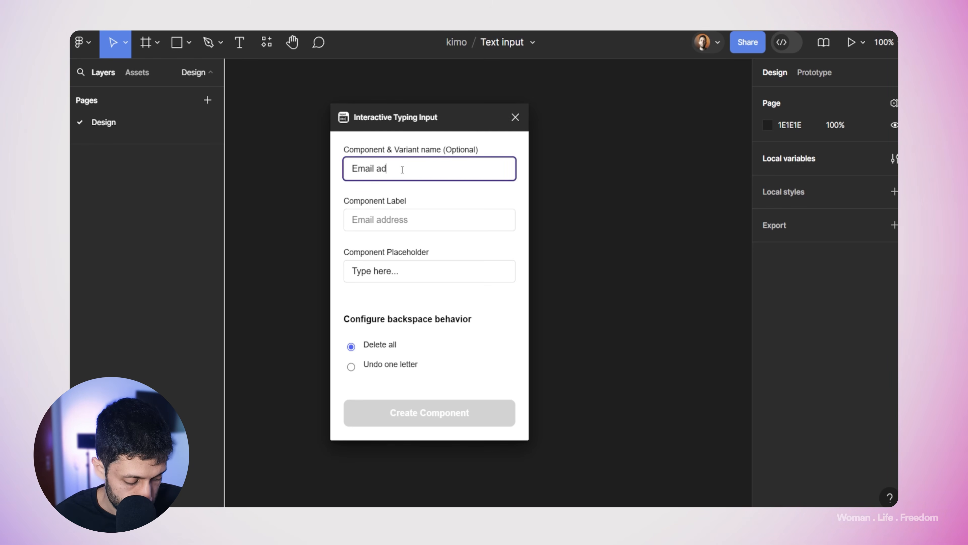
pyautogui.write('dress te')
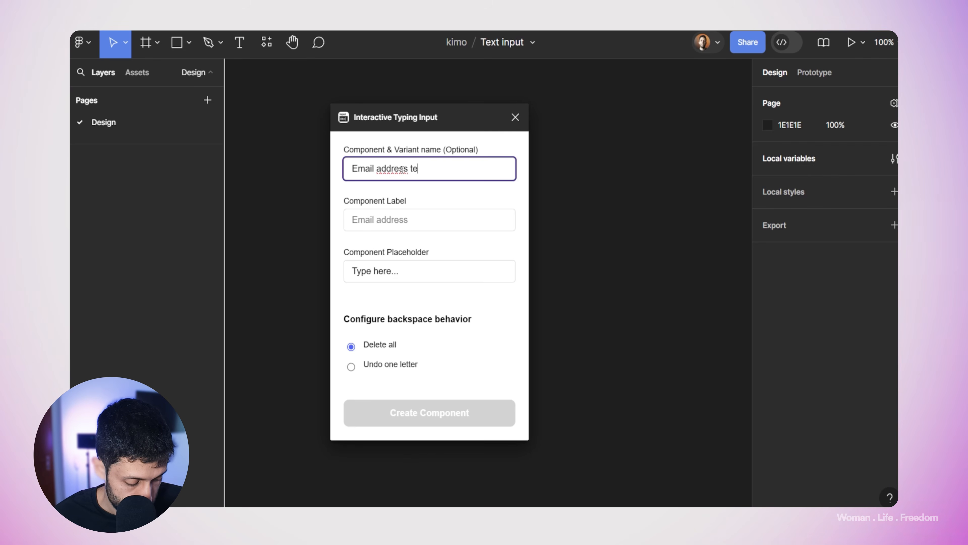
pyautogui.write('xt input')
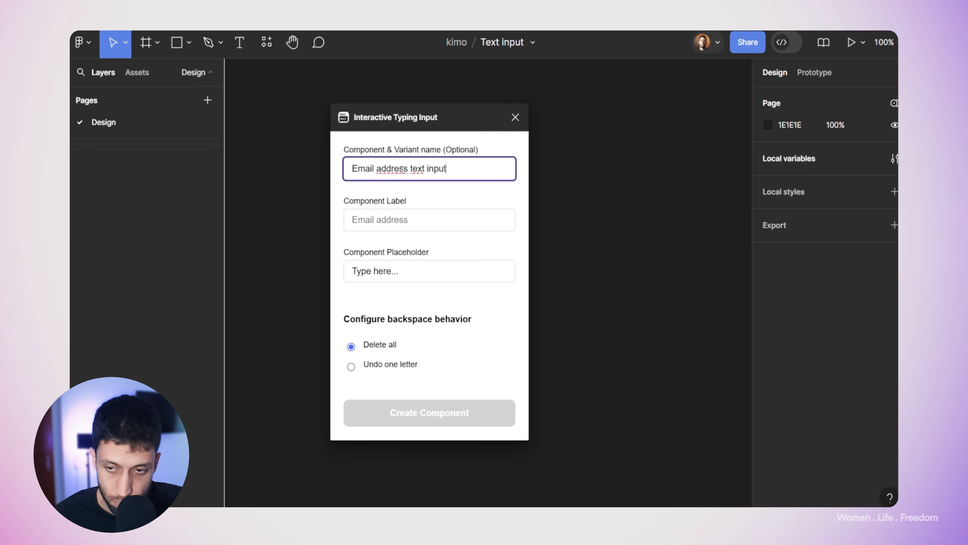
pyautogui.moveTo(449, 172); pyautogui.dragTo(408, 169)
pyautogui.hotkey('ctrl', 'c')
pyautogui.press('BackSpace')
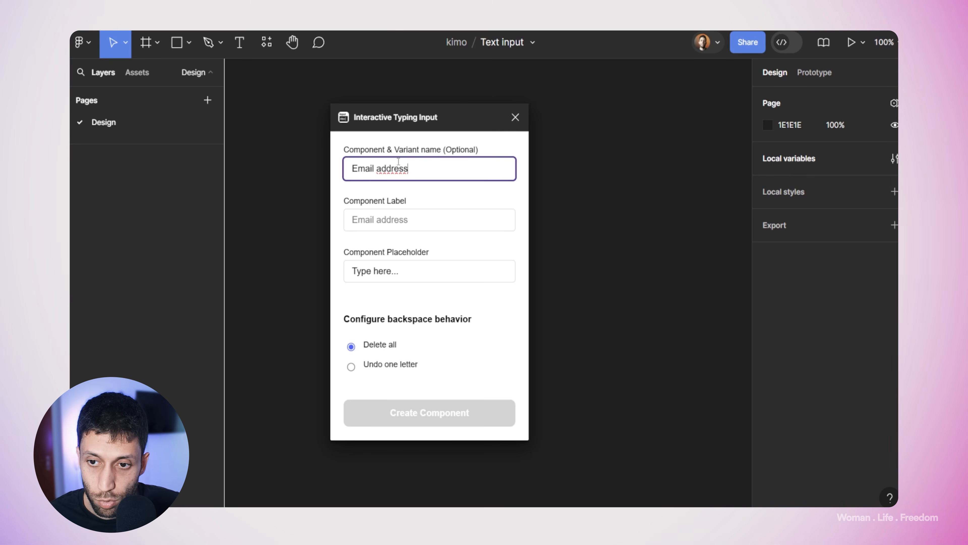
pyautogui.hotkey('ctrl', 'v')
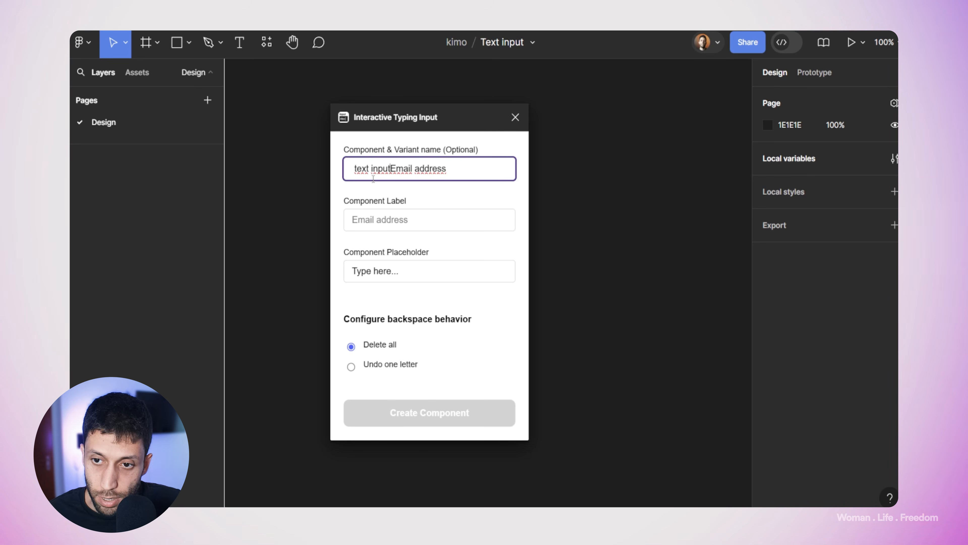
pyautogui.write('/')
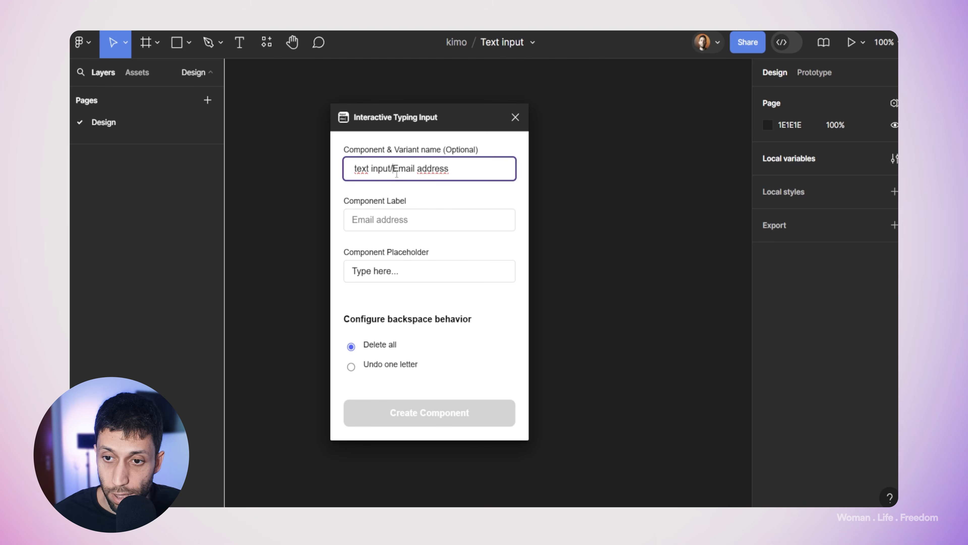
pyautogui.click(358, 168)
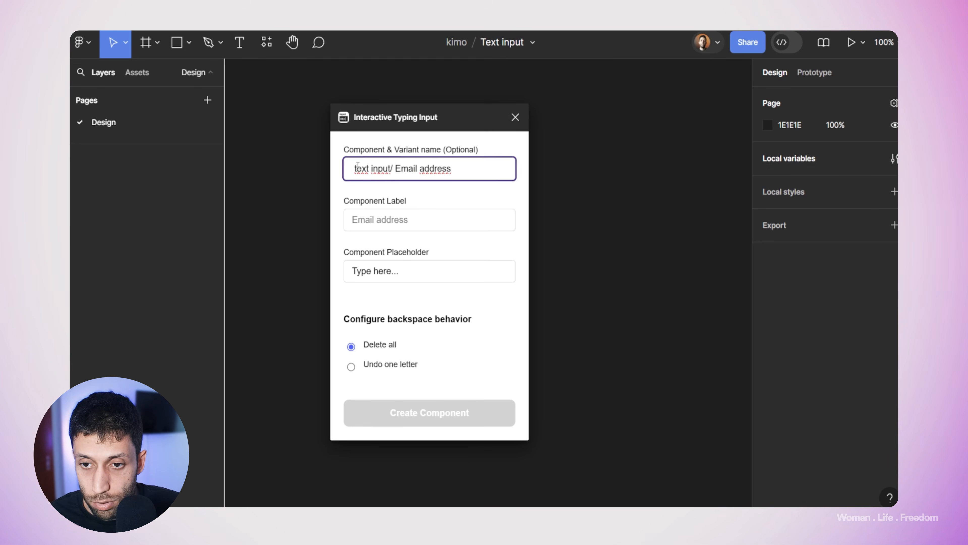
pyautogui.press('BackSpace')
pyautogui.write('T')
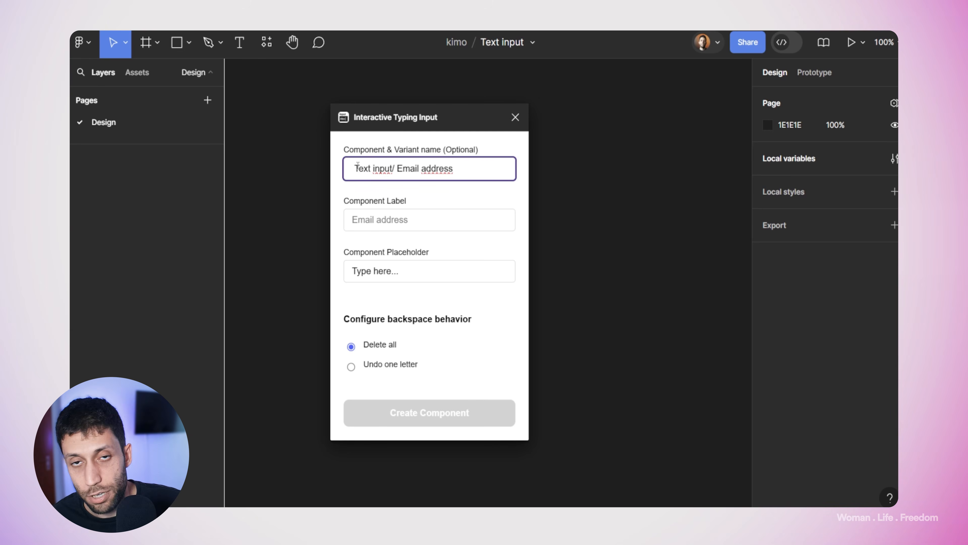
# Step: Set the component label to 'Email address' and create the interactive input component
pyautogui.click(390, 224)
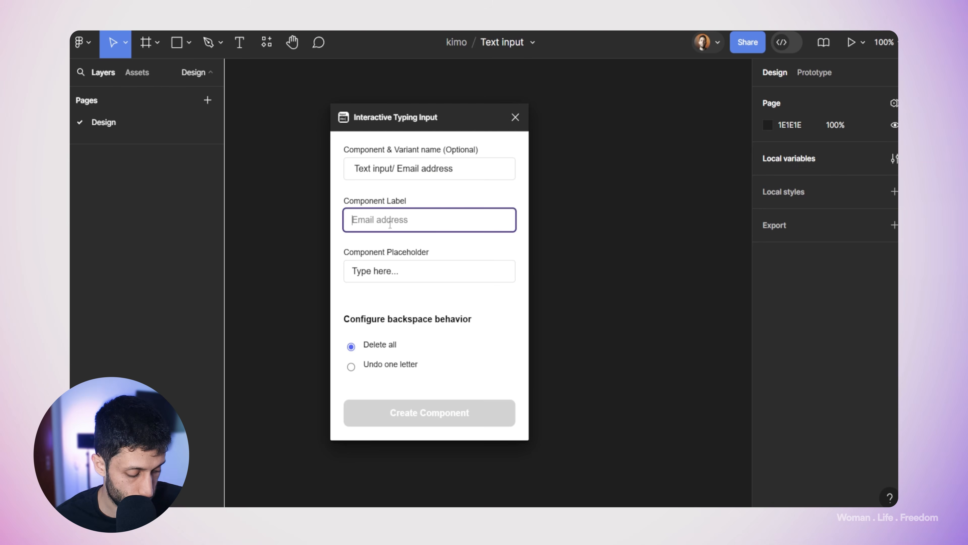
pyautogui.write('Em')
pyautogui.press('BackSpace')
pyautogui.write('mail ')
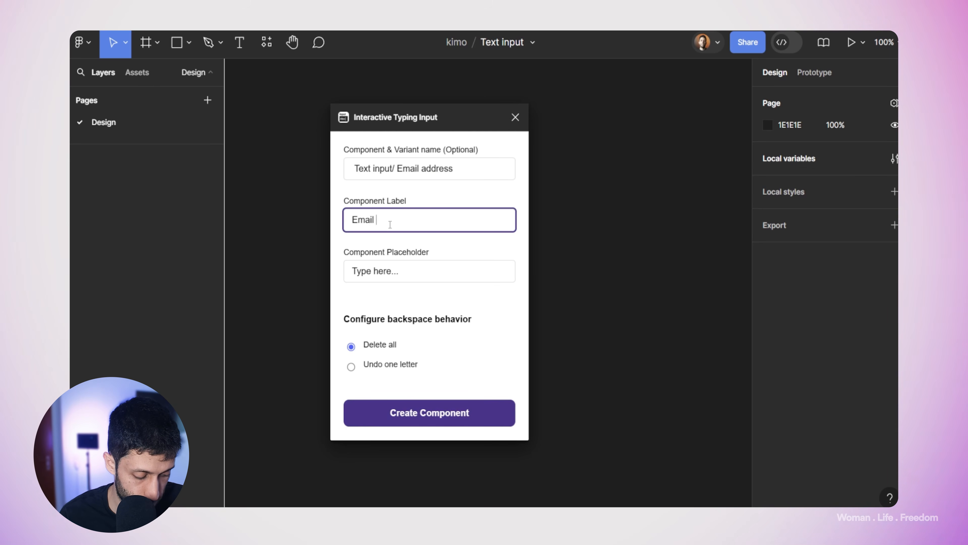
pyautogui.write('address')
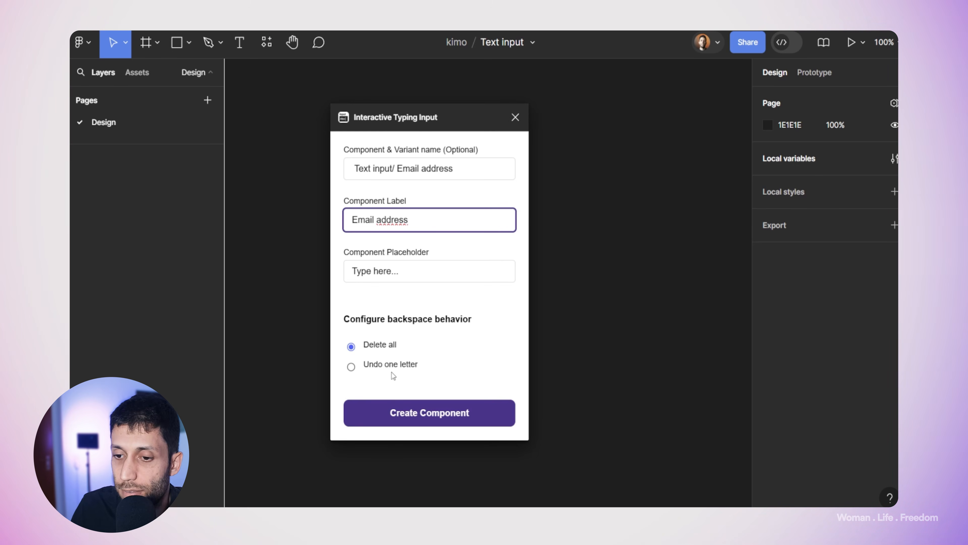
pyautogui.click(457, 425)
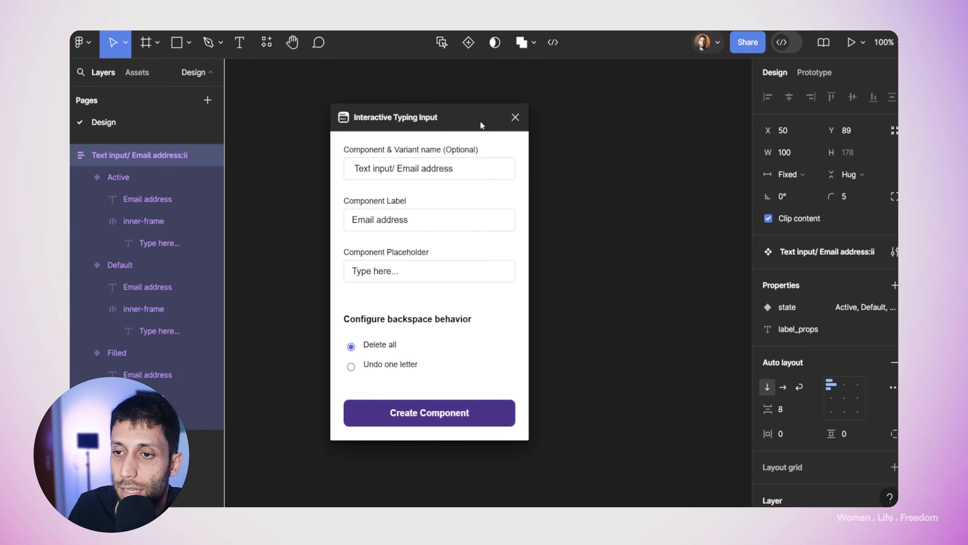
# Step: Move the plugin window aside and widen the top Email address variant to 176
pyautogui.moveTo(487, 118); pyautogui.dragTo(322, 126)
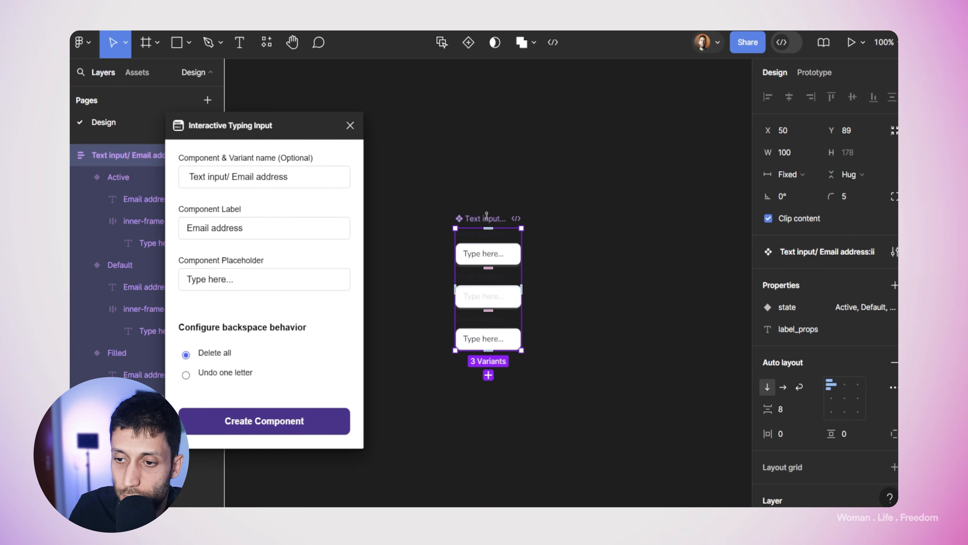
pyautogui.moveTo(521, 242); pyautogui.dragTo(574, 240)
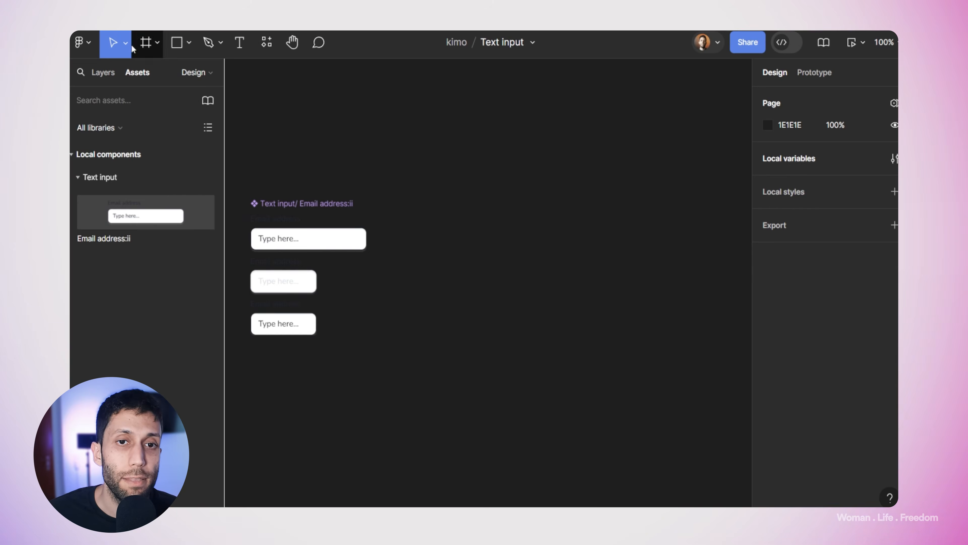
# Step: Draw a 308×435 frame named 'Preview' to the right of the inputs
pyautogui.press('f')
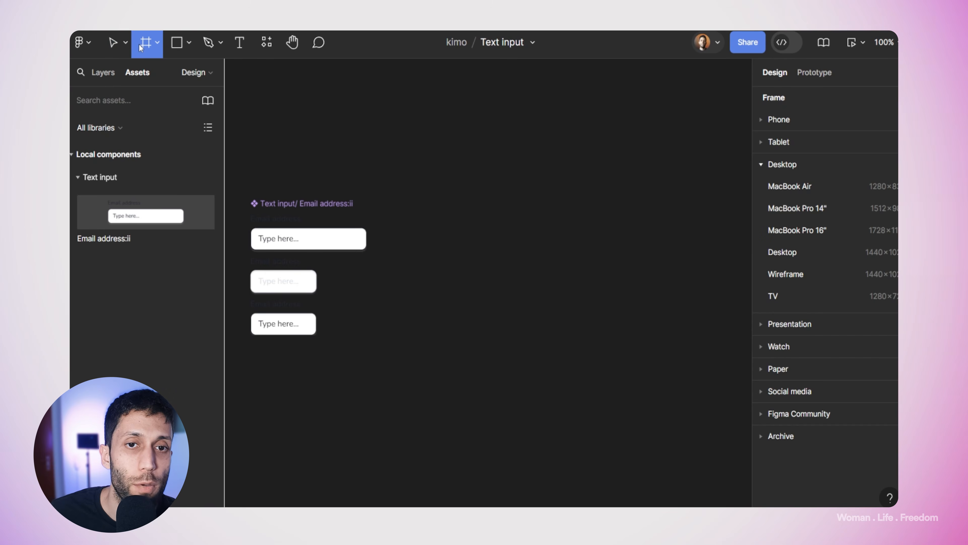
pyautogui.moveTo(468, 139); pyautogui.dragTo(672, 438)
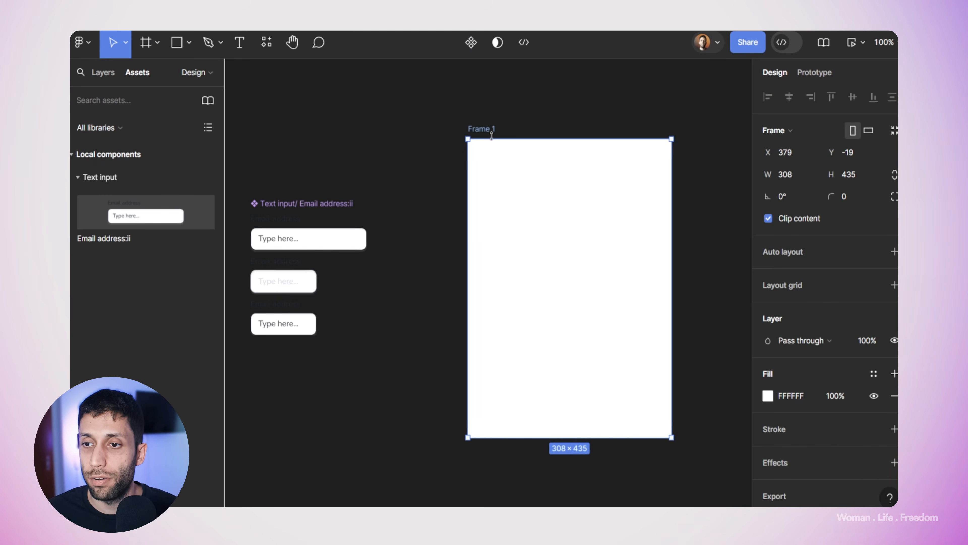
pyautogui.doubleClick(489, 130)
pyautogui.write('Preview')
pyautogui.press('Return')
pyautogui.click(415, 140)
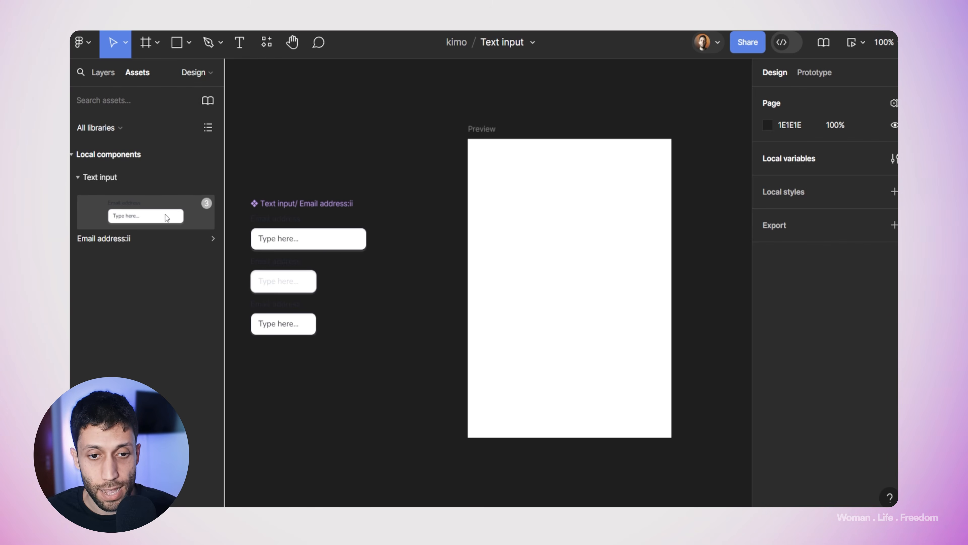
# Step: Place an Email address instance in Preview, switch it to Default, and widen it
pyautogui.moveTo(146, 215); pyautogui.dragTo(564, 234)
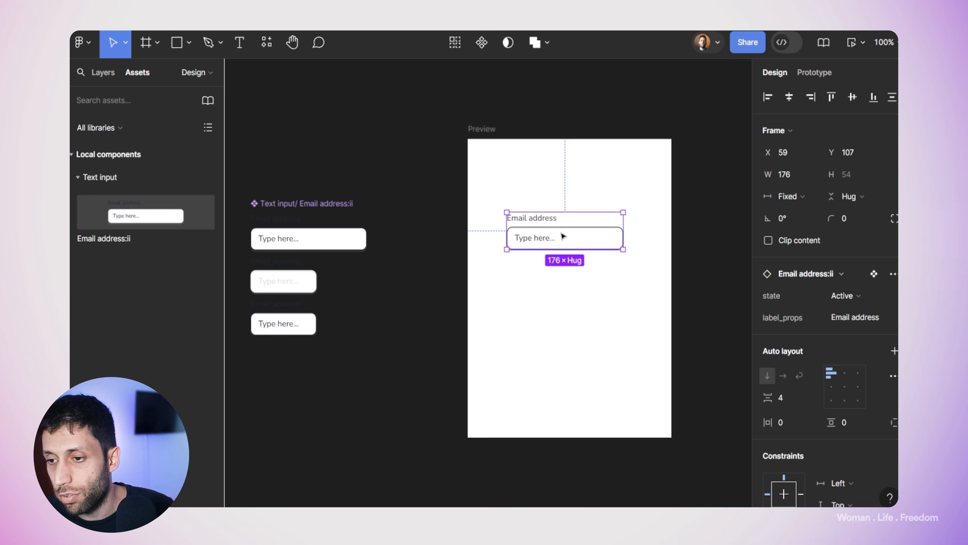
pyautogui.click(477, 129)
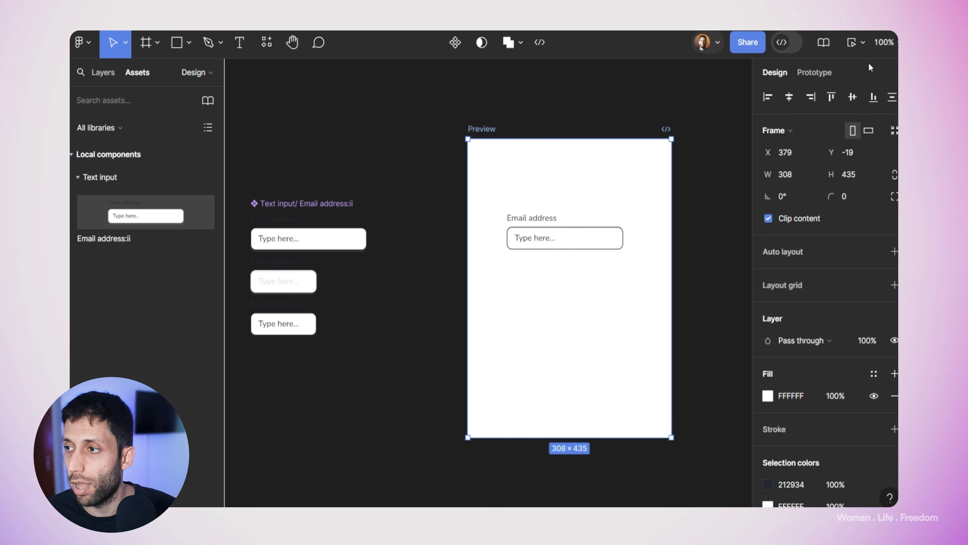
pyautogui.click(583, 249)
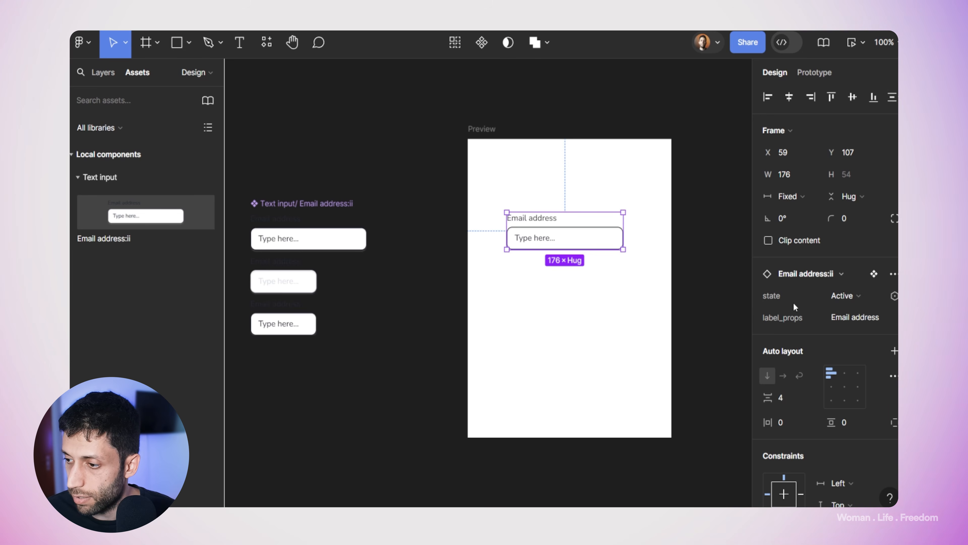
pyautogui.click(862, 297)
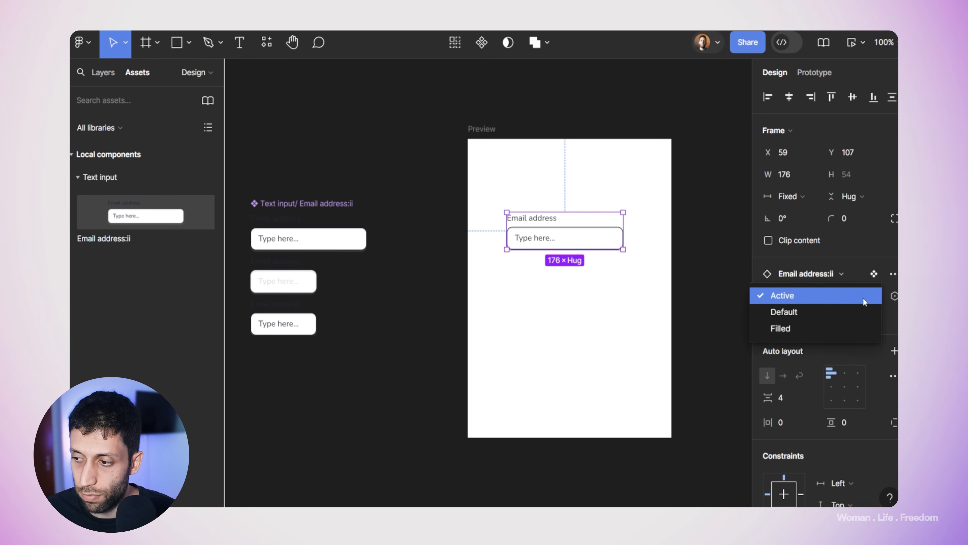
pyautogui.click(820, 309)
pyautogui.moveTo(594, 232); pyautogui.dragTo(642, 244)
pyautogui.click(727, 145)
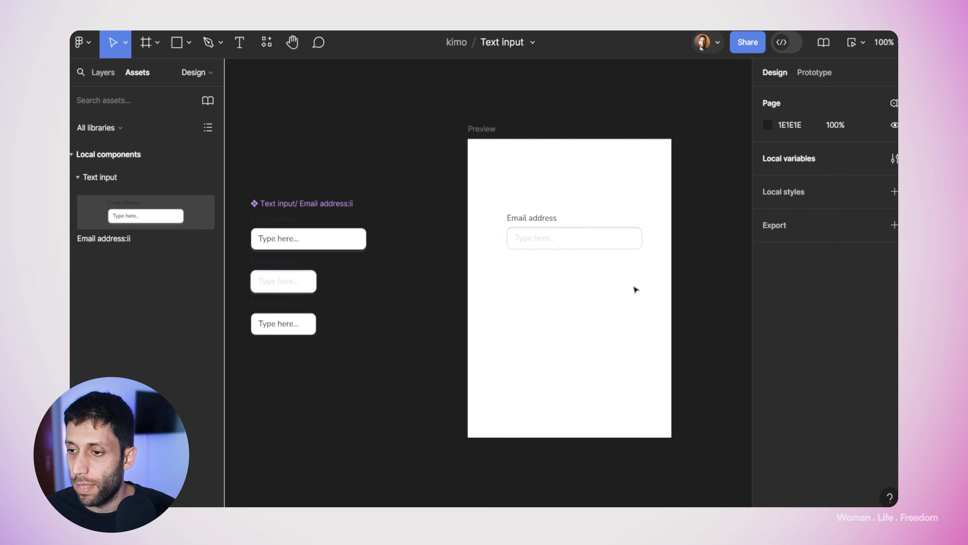
pyautogui.click(486, 129)
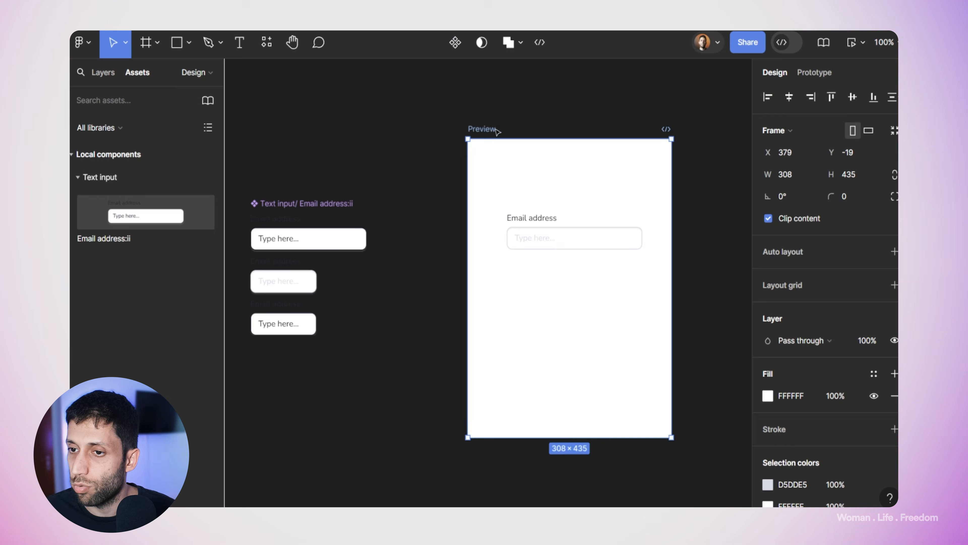
pyautogui.click(851, 42)
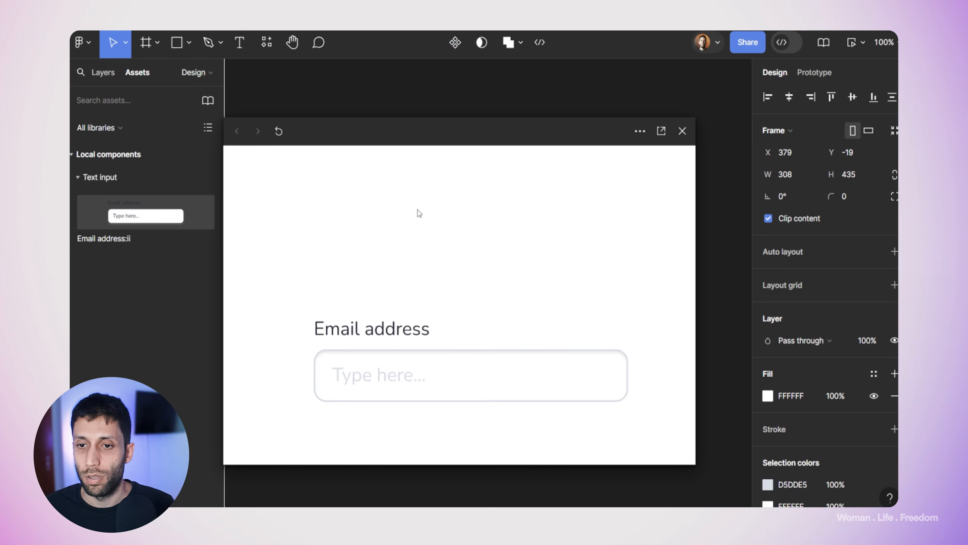
pyautogui.click(407, 331)
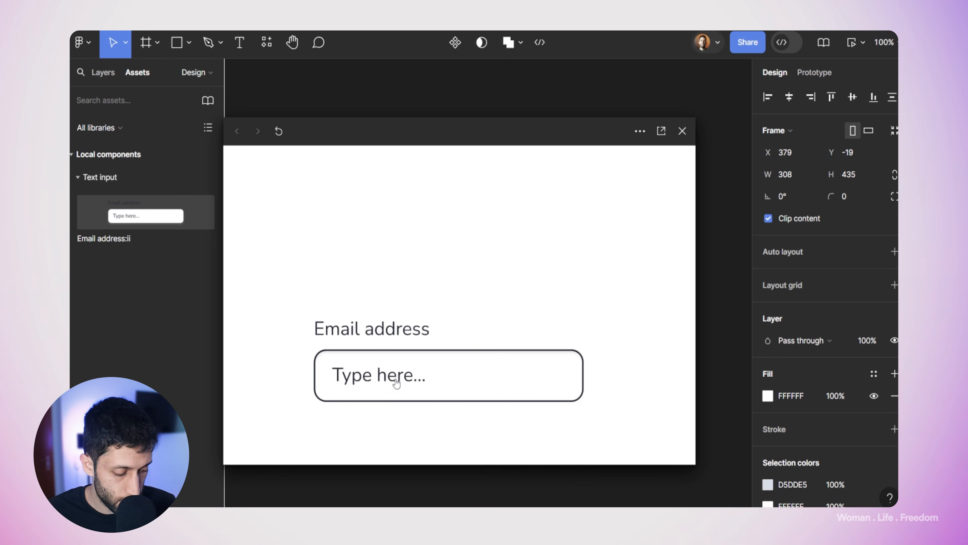
pyautogui.write('kiarash')
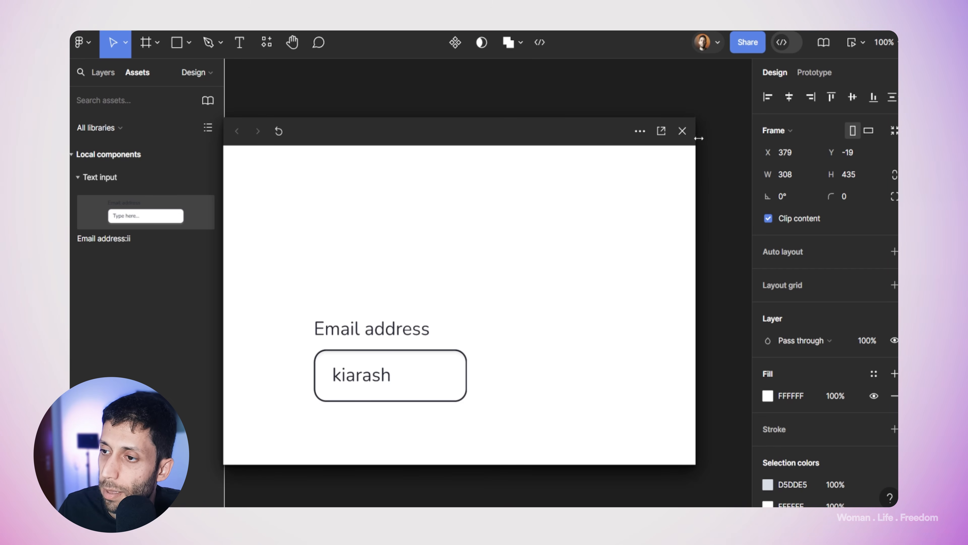
pyautogui.click(689, 138)
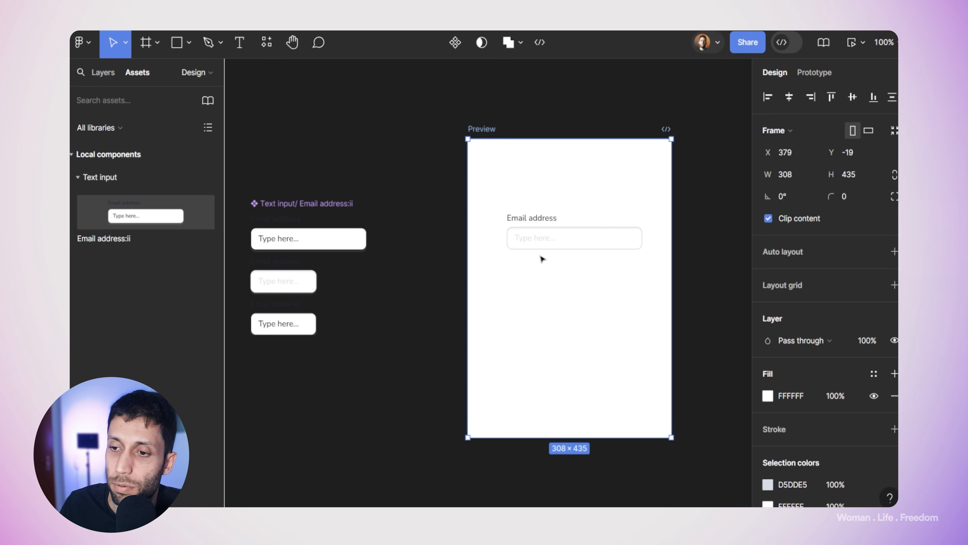
# Step: Show the Text input component set's prototype links and inspect the Click→Active interaction
pyautogui.click(452, 304)
pyautogui.scroll(-2, 504, 129)
pyautogui.scroll(4, 422, 163)
pyautogui.scroll(2, 421, 163)
pyautogui.scroll(2, 424, 213)
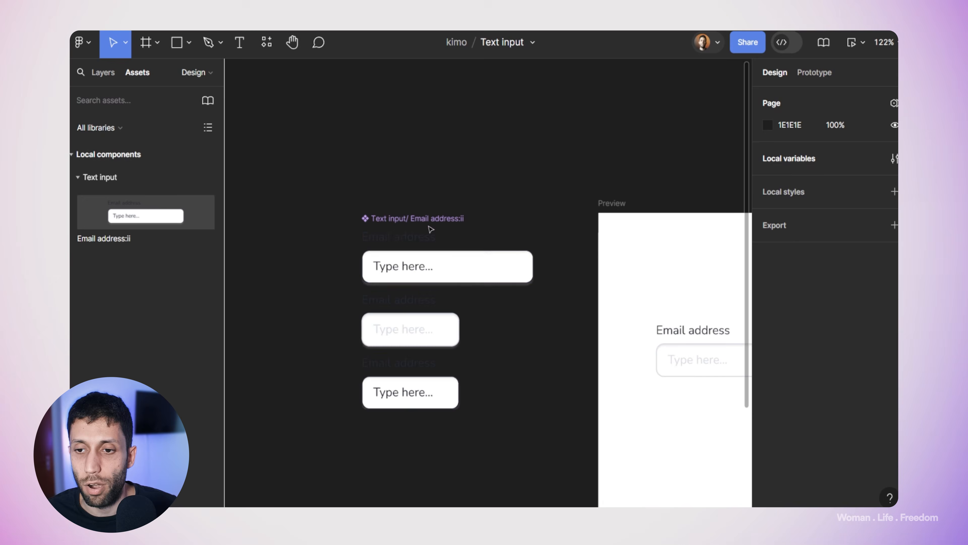
pyautogui.click(429, 221)
pyautogui.moveTo(455, 178); pyautogui.dragTo(426, 107)
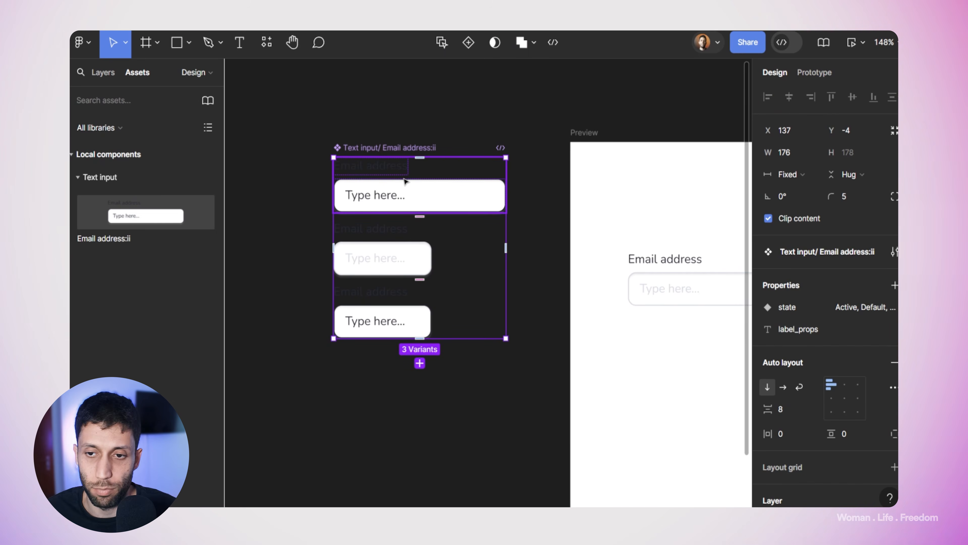
pyautogui.click(805, 74)
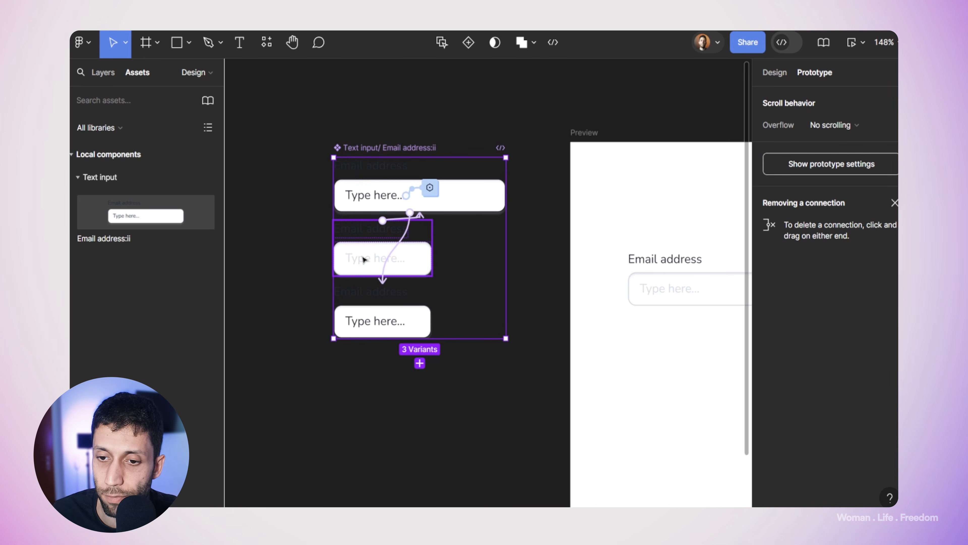
pyautogui.click(376, 238)
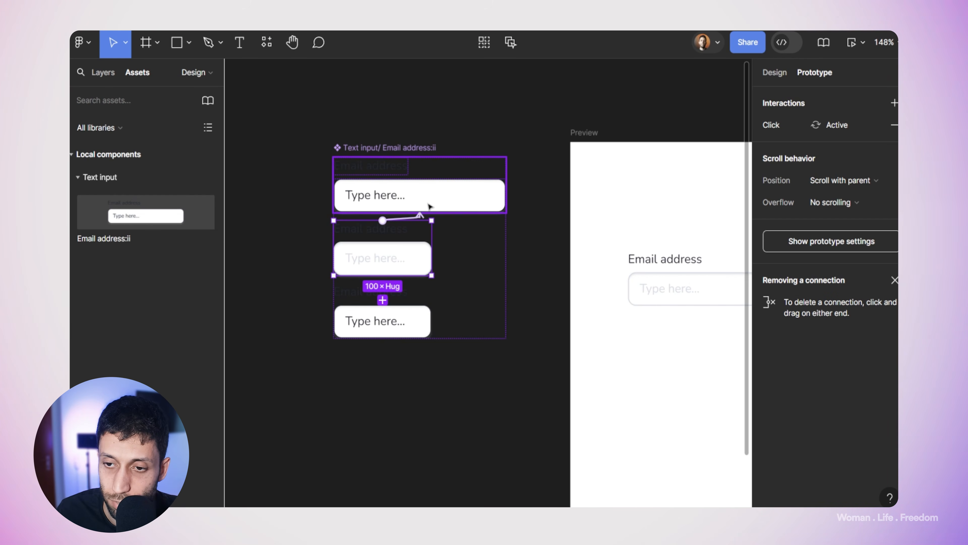
pyautogui.click(419, 216)
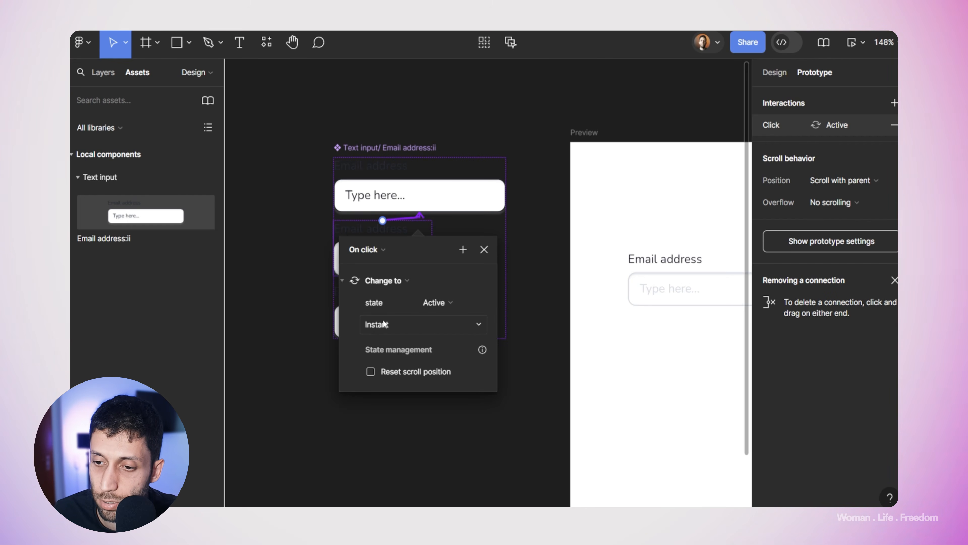
pyautogui.click(484, 249)
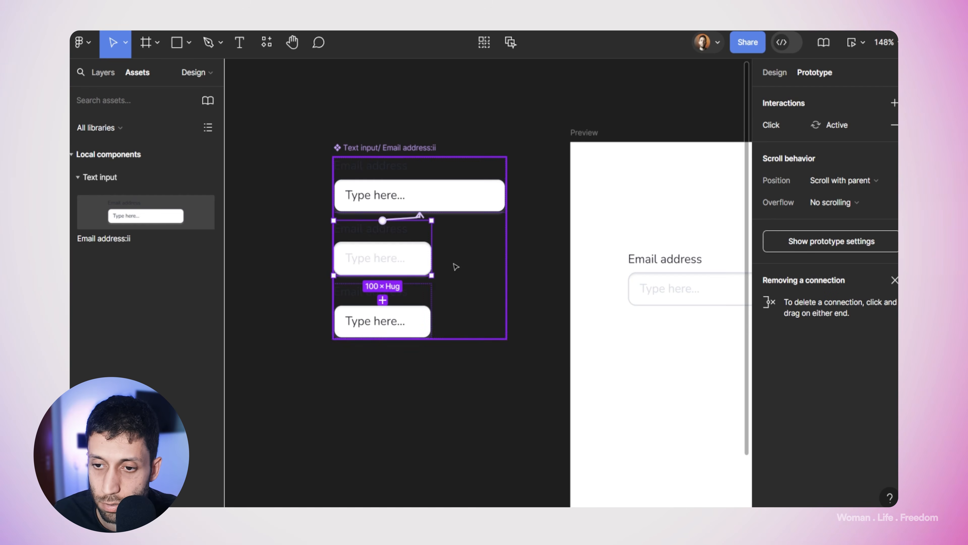
# Step: Browse the top variant's key-press interactions and open the Key (Z) interaction
pyautogui.click(408, 204)
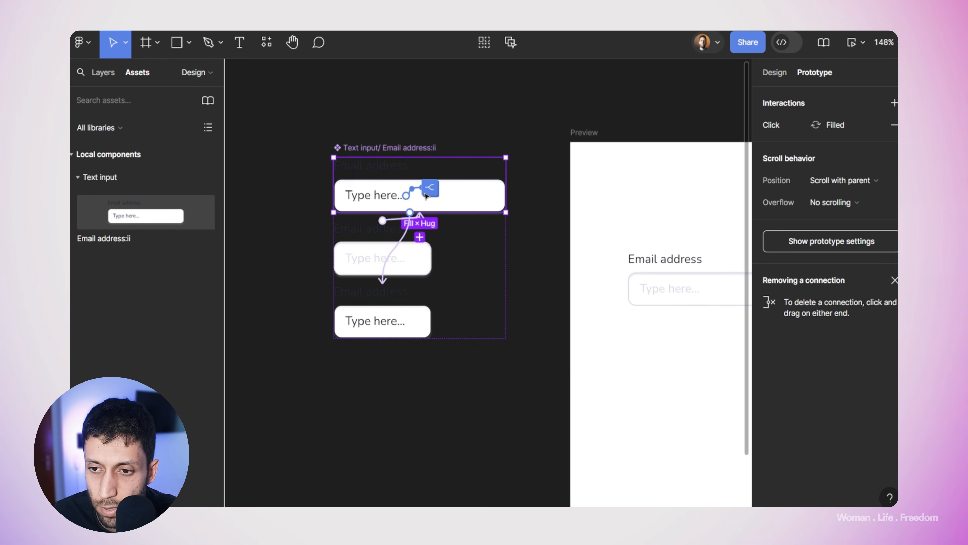
pyautogui.click(429, 189)
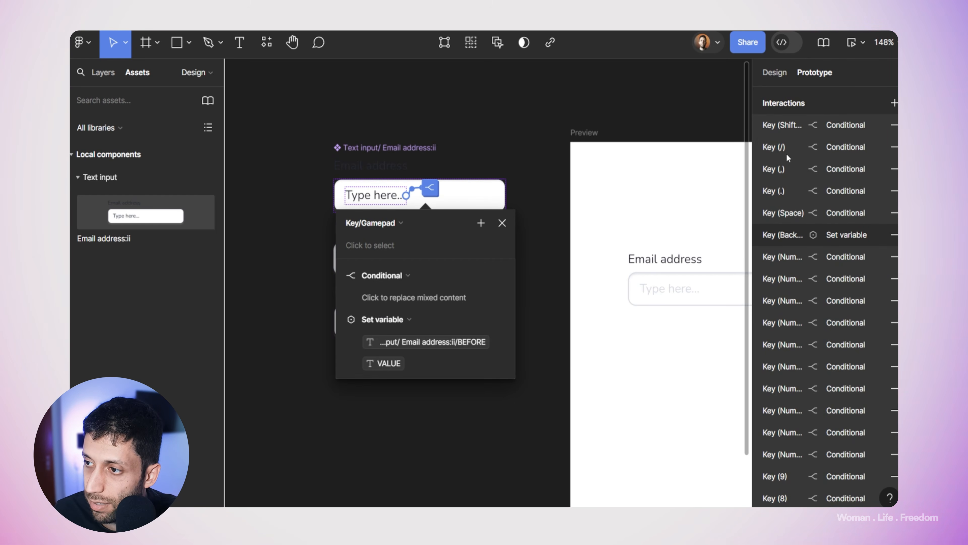
pyautogui.scroll(-20, 819, 250)
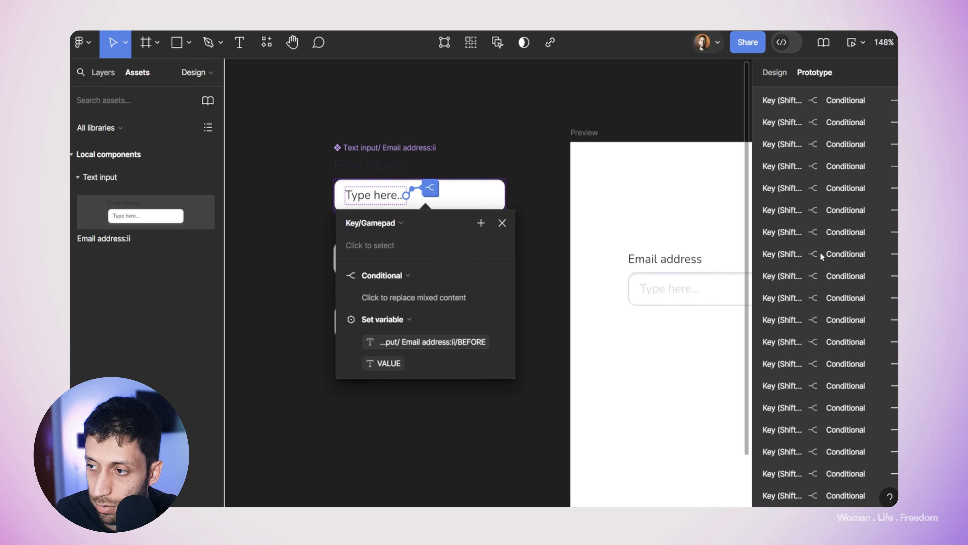
pyautogui.scroll(-5, 820, 252)
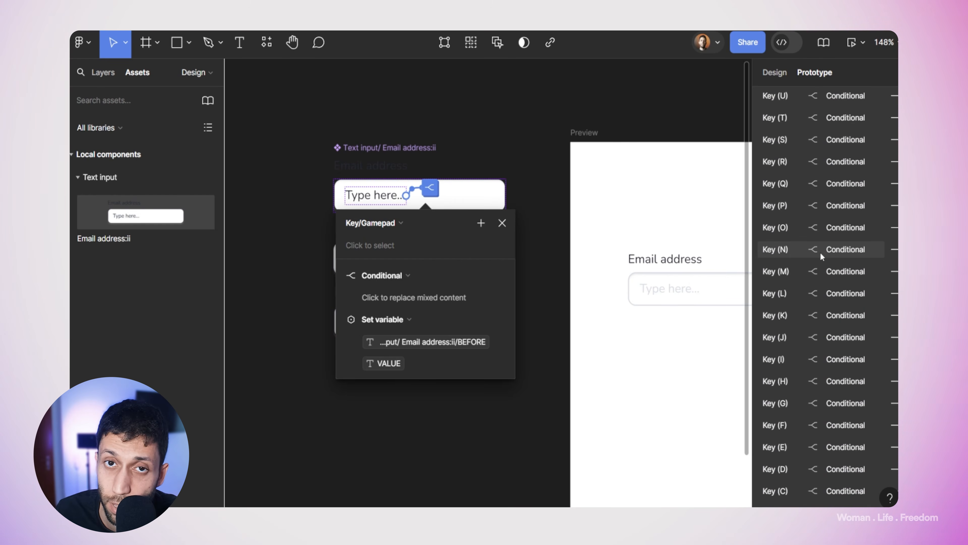
pyautogui.scroll(-3, 825, 256)
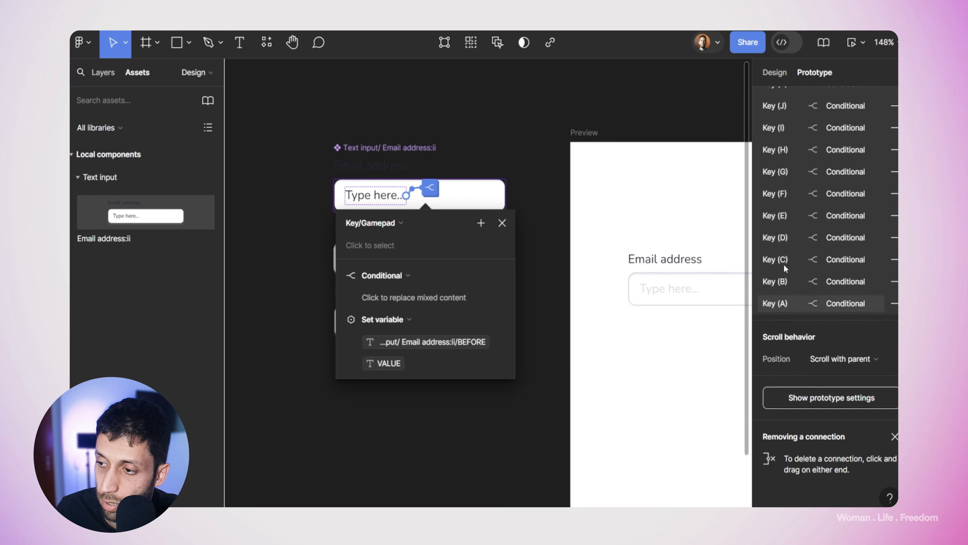
pyautogui.scroll(15, 811, 245)
pyautogui.scroll(3, 811, 245)
pyautogui.scroll(-10, 811, 244)
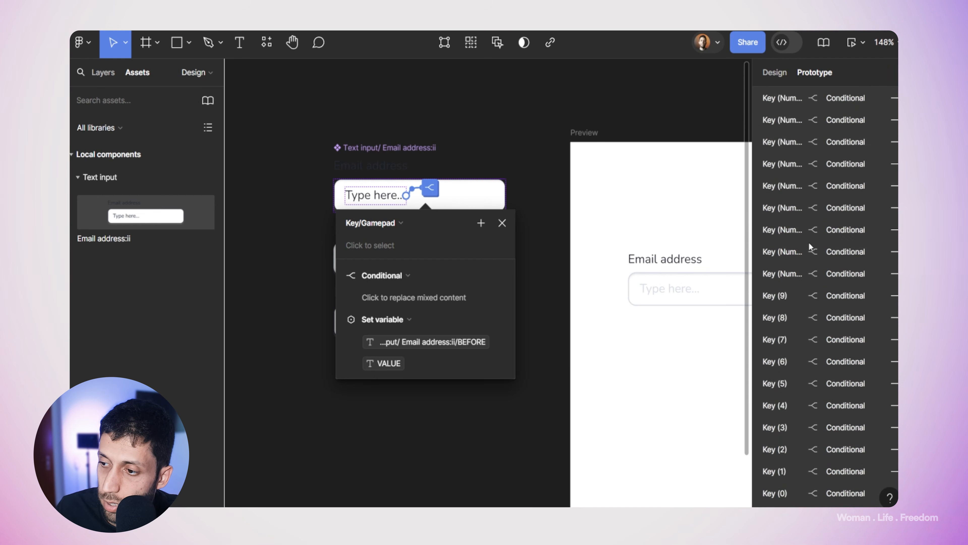
pyautogui.scroll(-10, 785, 258)
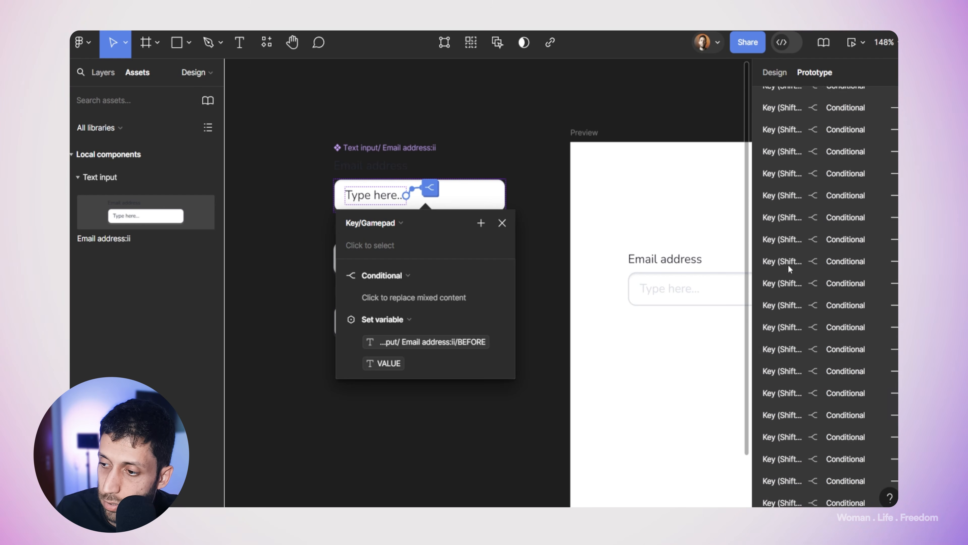
pyautogui.scroll(2, 789, 260)
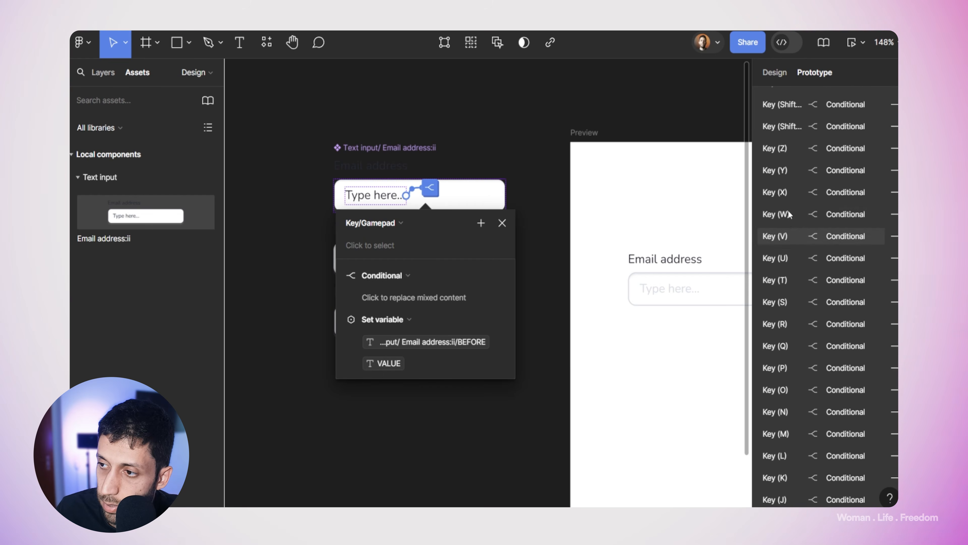
pyautogui.click(774, 169)
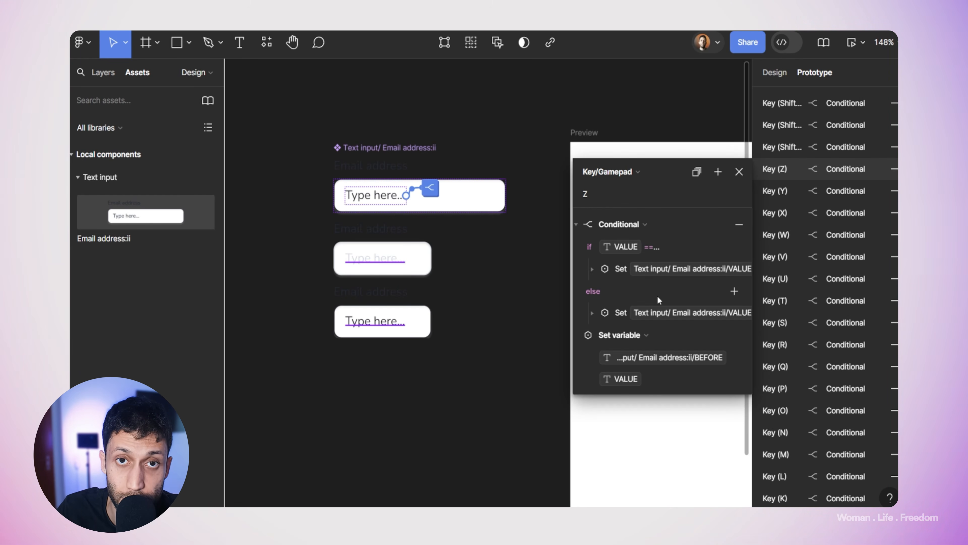
# Step: Check Key (Z)'s trigger options and review its if/else VALUE conditional and Set variable step
pyautogui.click(611, 173)
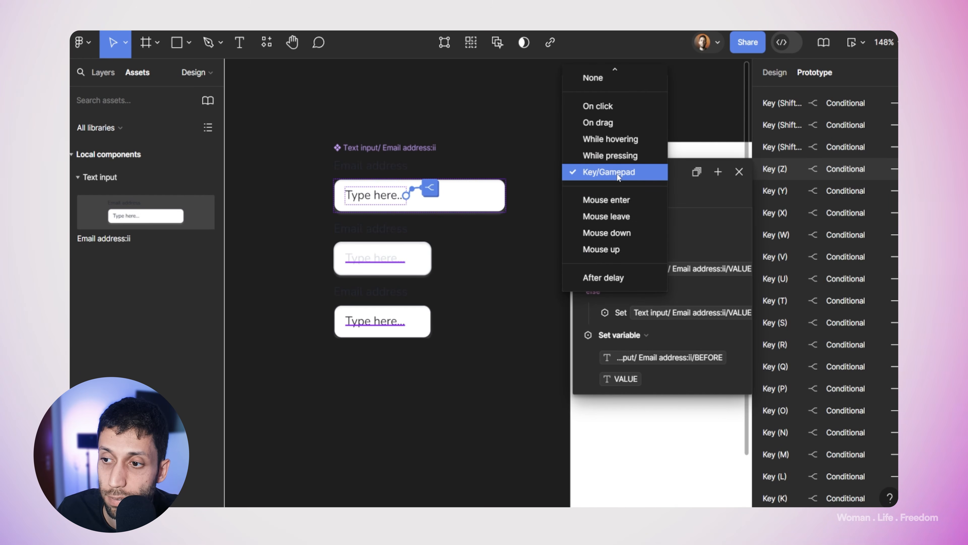
pyautogui.click(671, 193)
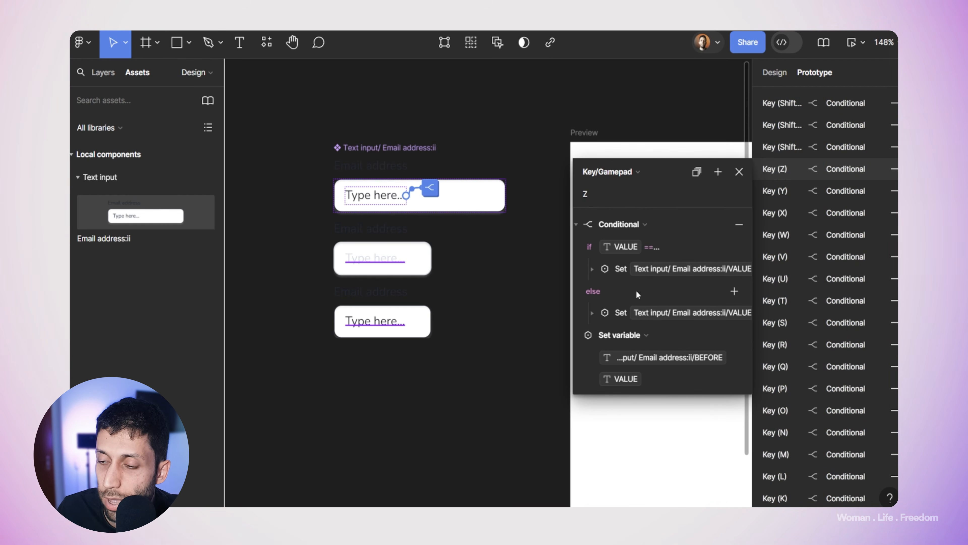
pyautogui.scroll(-2, 639, 335)
pyautogui.scroll(2, 639, 336)
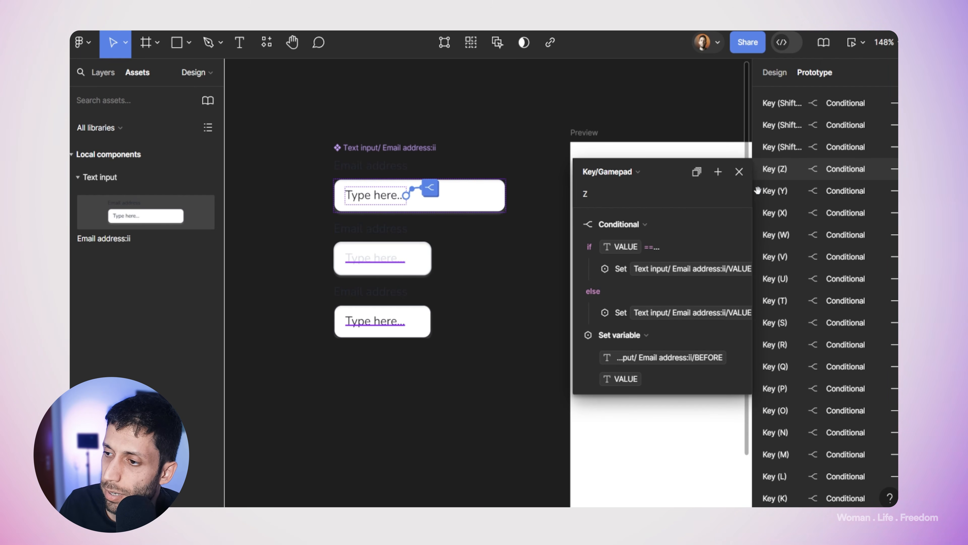
# Step: Inspect the Key (Y), Key (W) and Key (U) interactions, then close the details
pyautogui.click(772, 193)
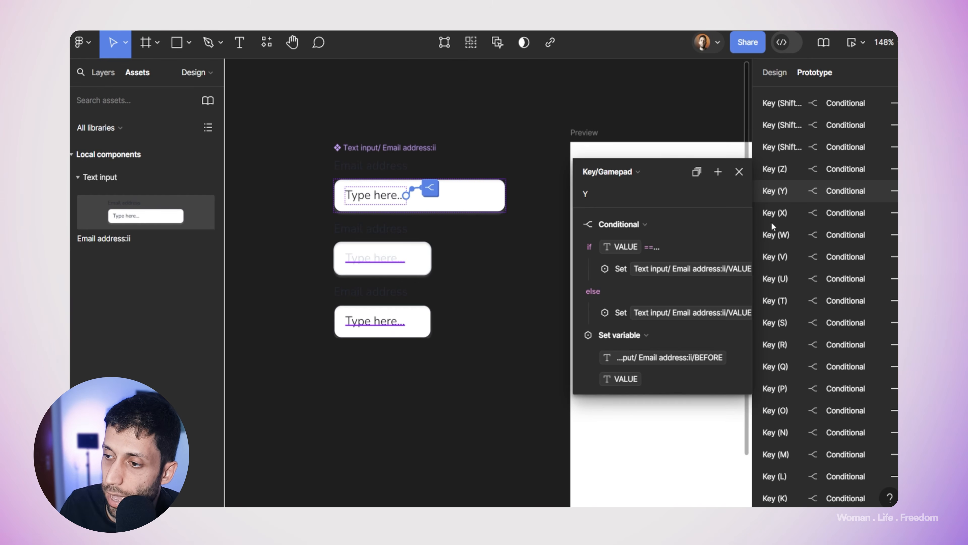
pyautogui.click(774, 234)
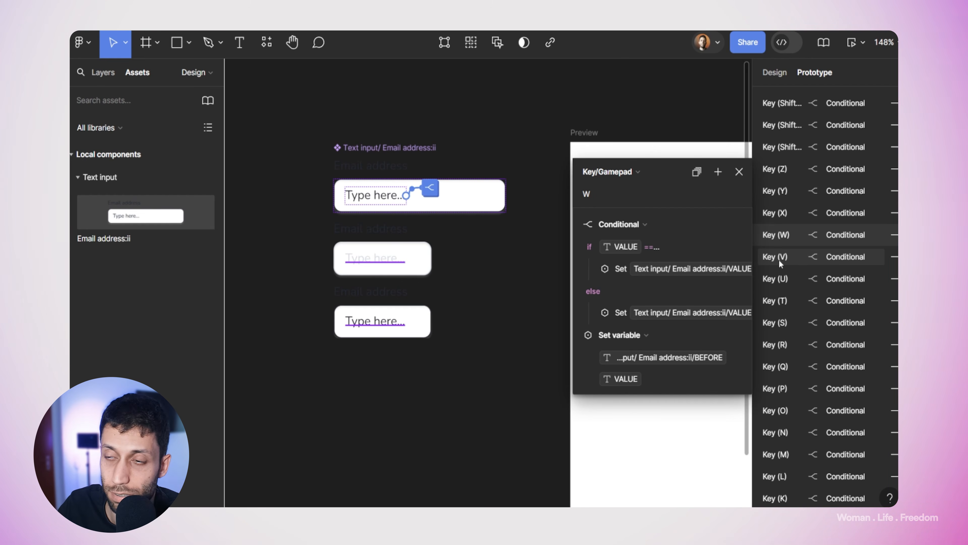
pyautogui.click(787, 277)
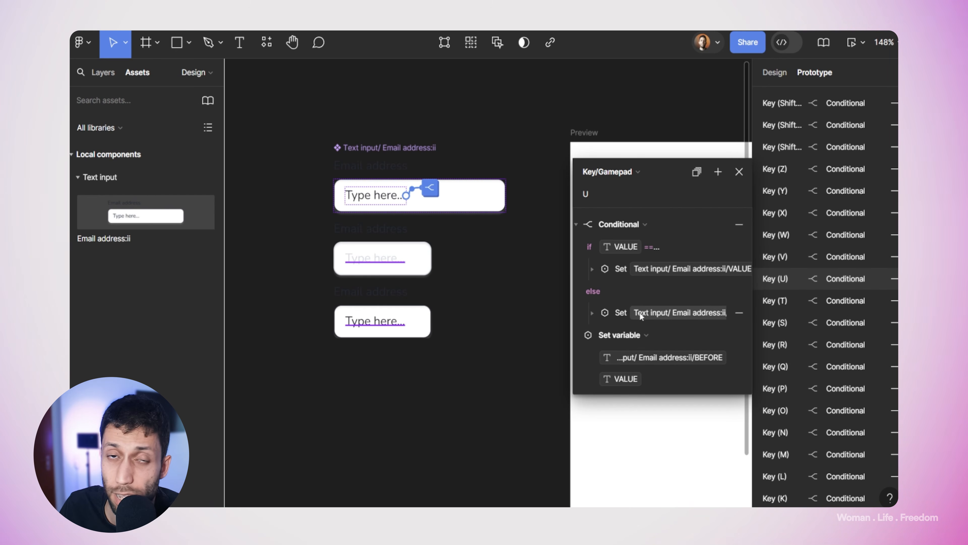
pyautogui.press('Escape')
pyautogui.press('Escape')
pyautogui.click(774, 73)
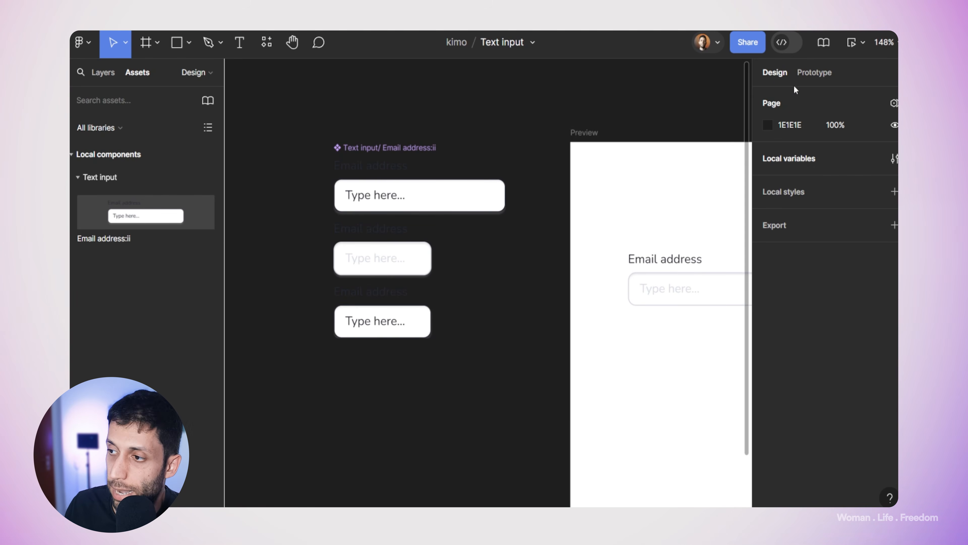
# Step: Review the BEFORE, PLACEHOLDER and VALUE local variables, with VALUE aliased to PLACEHOLDER
pyautogui.click(892, 162)
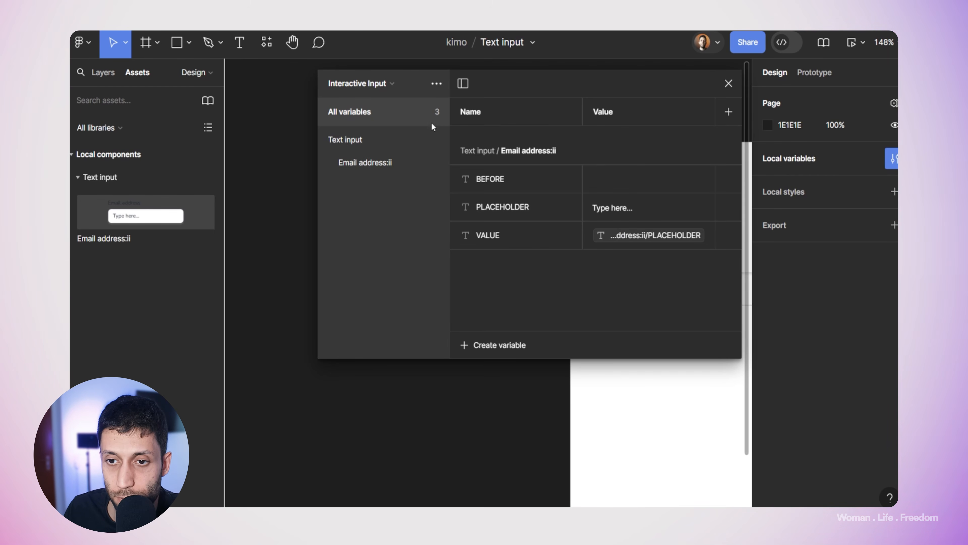
pyautogui.moveTo(367, 111); pyautogui.dragTo(363, 109)
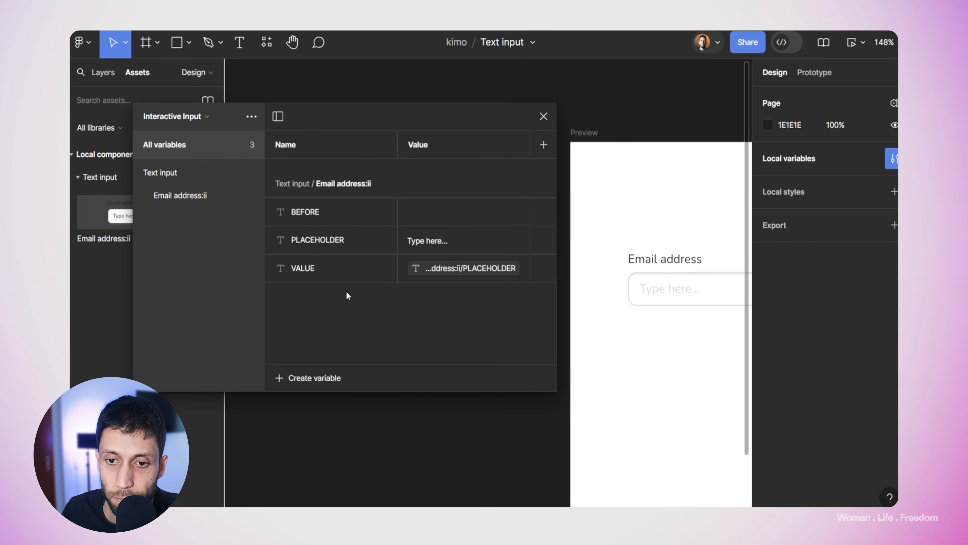
pyautogui.click(293, 213)
pyautogui.click(313, 238)
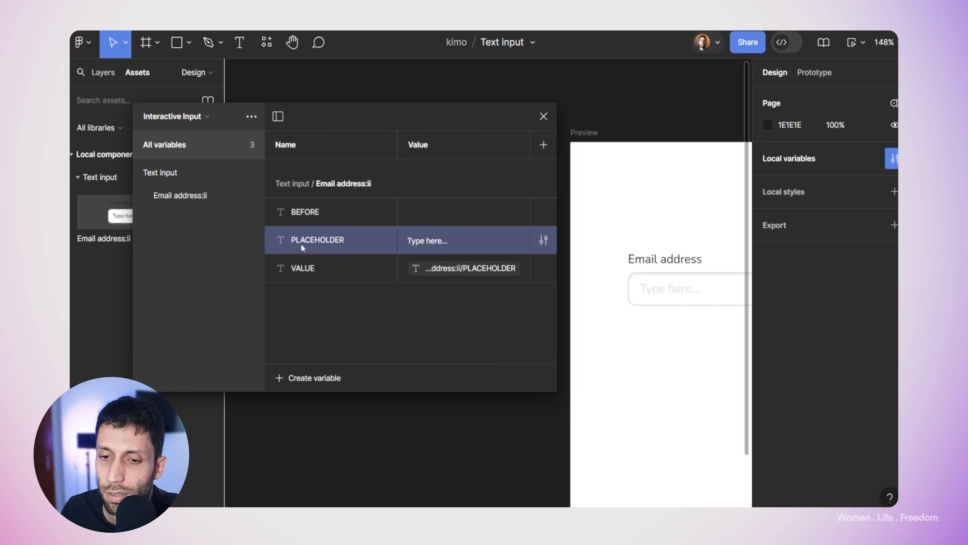
pyautogui.click(323, 268)
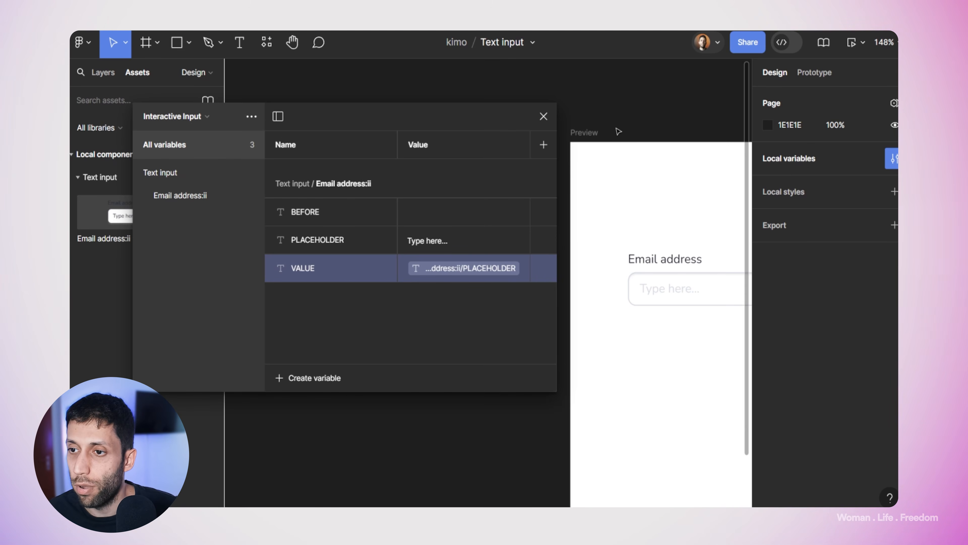
pyautogui.moveTo(633, 126); pyautogui.dragTo(414, 110)
# Step: Add a text layer bound to VALUE, showing 'Type here...', below the Email address field
pyautogui.click(543, 116)
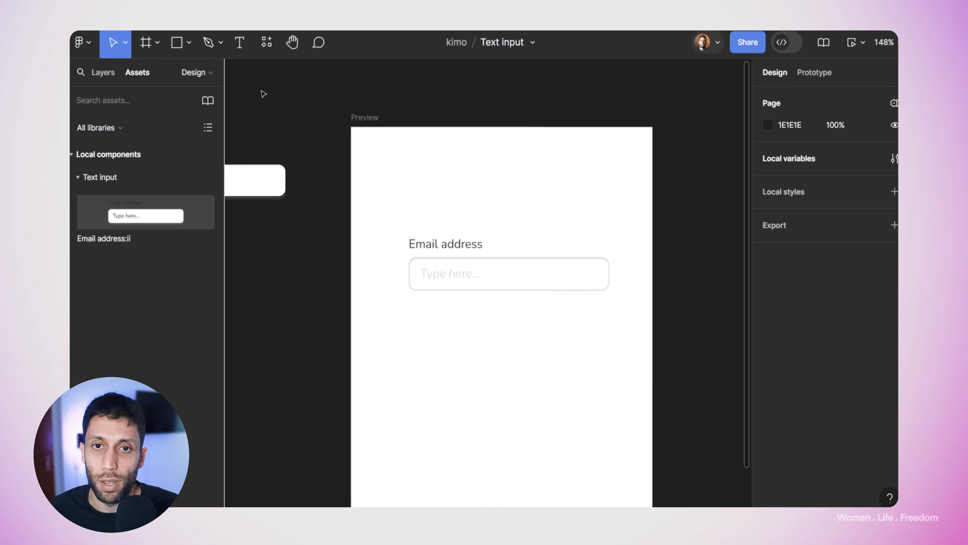
pyautogui.press('t')
pyautogui.click(467, 346)
pyautogui.write('Text')
pyautogui.press('Escape')
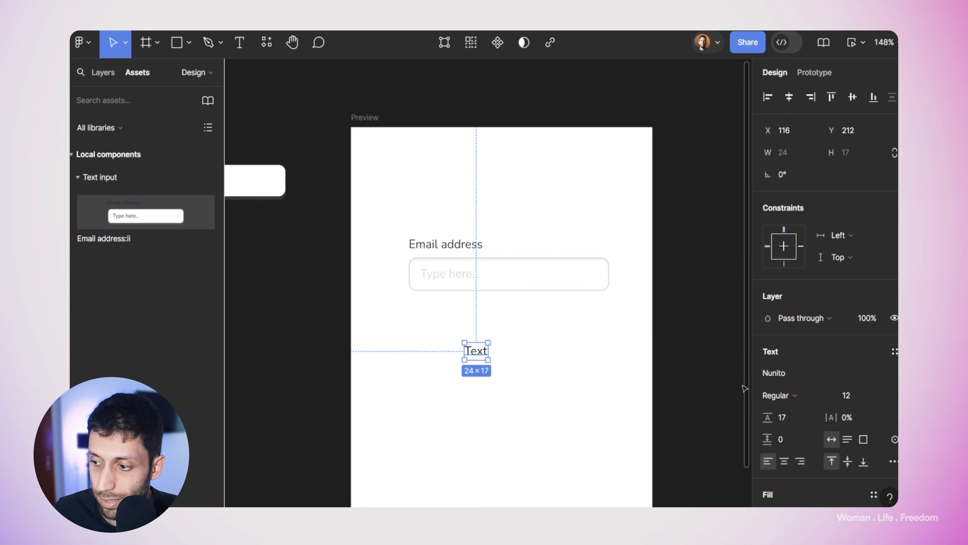
pyautogui.scroll(-5, 812, 374)
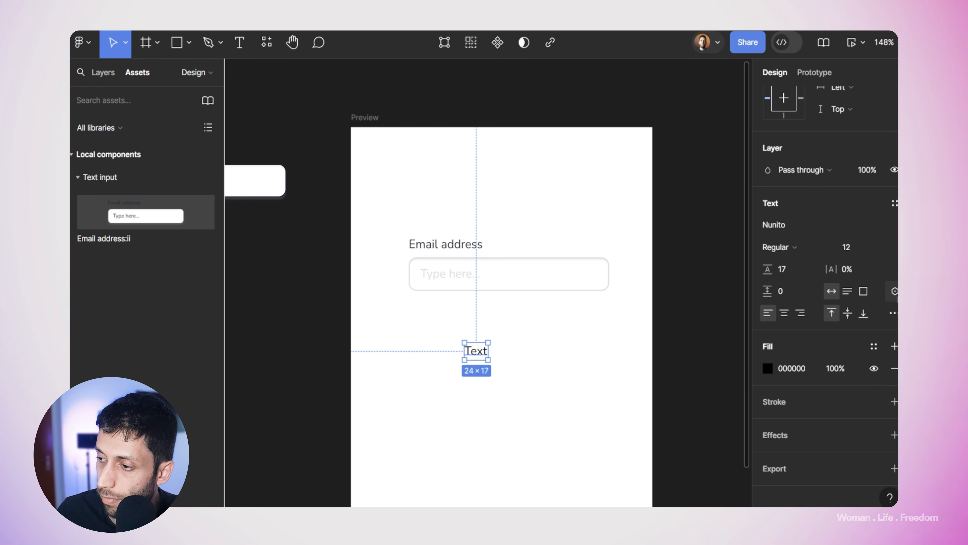
pyautogui.click(894, 291)
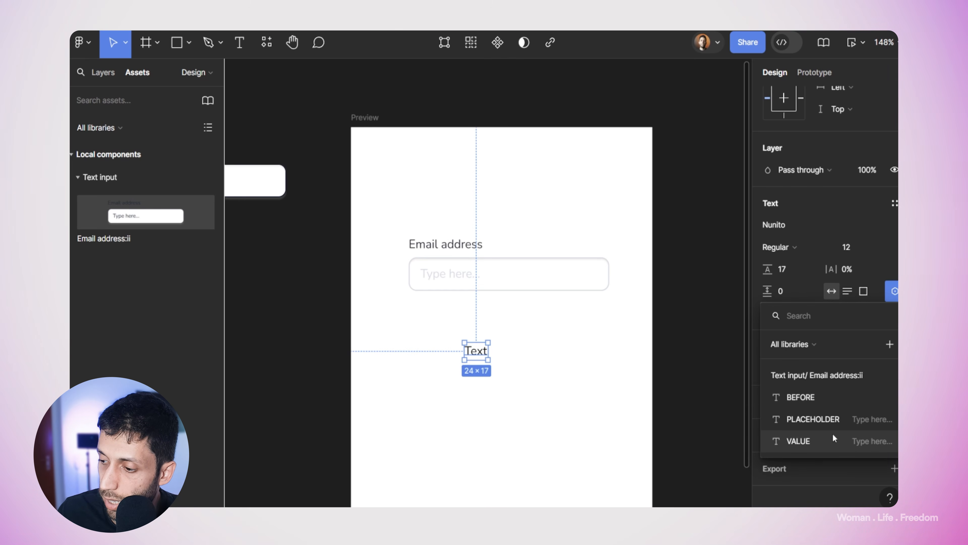
pyautogui.click(800, 441)
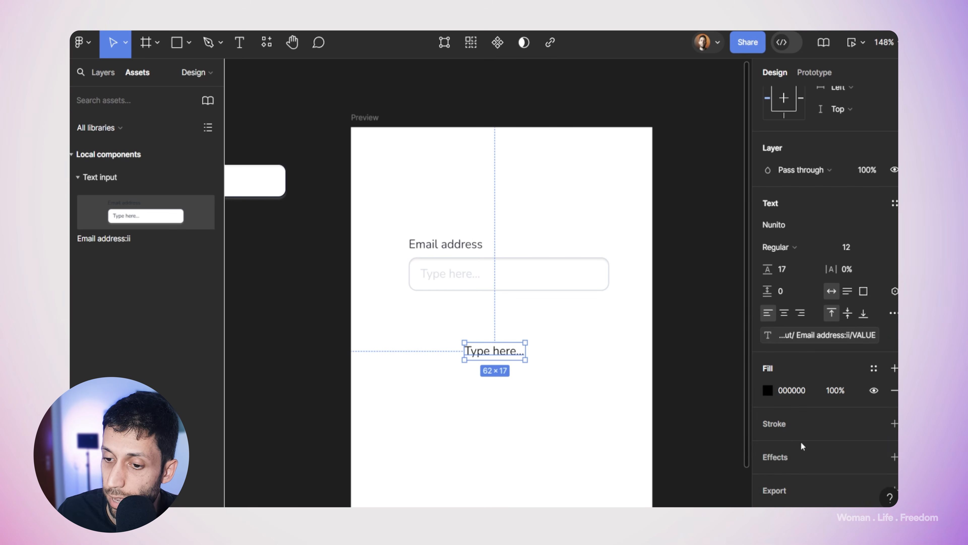
pyautogui.moveTo(481, 353); pyautogui.dragTo(464, 360)
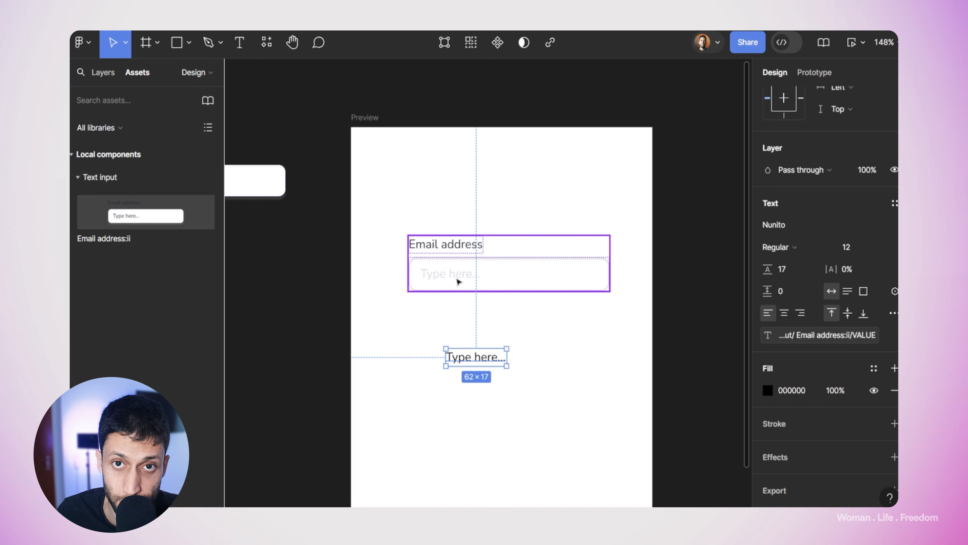
# Step: Preview the Preview frame and type 'asdasdasd' into the Email address field to test it
pyautogui.click(400, 149)
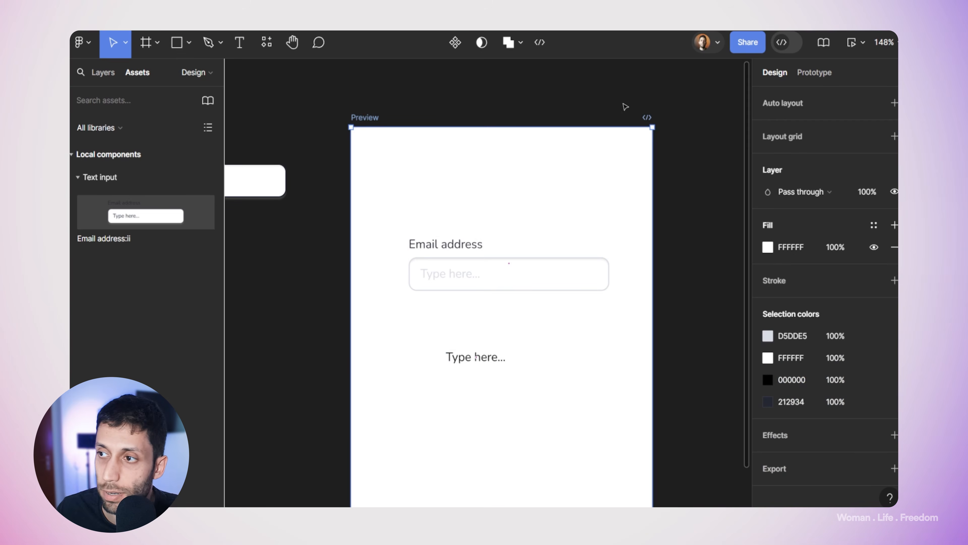
pyautogui.click(851, 42)
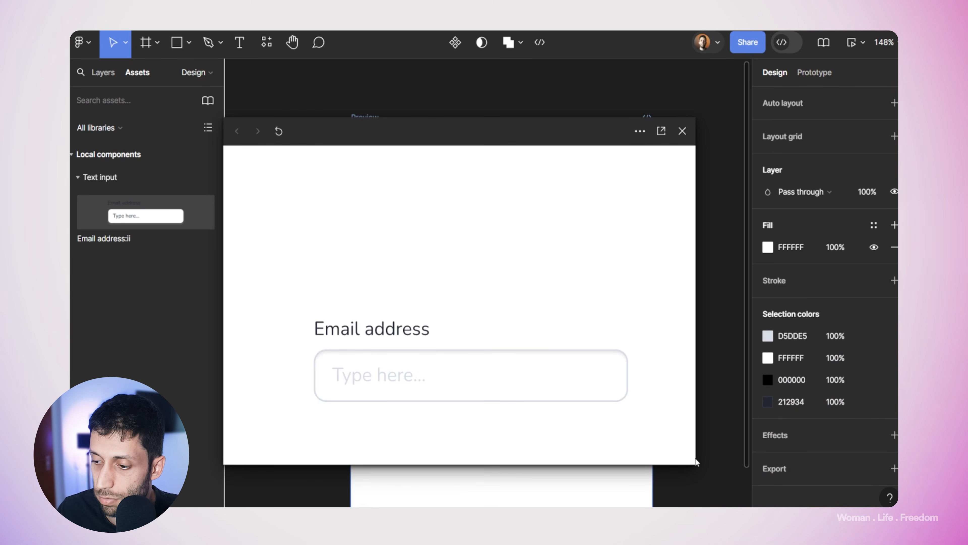
pyautogui.moveTo(696, 421); pyautogui.dragTo(429, 349)
pyautogui.scroll(-3, 419, 214)
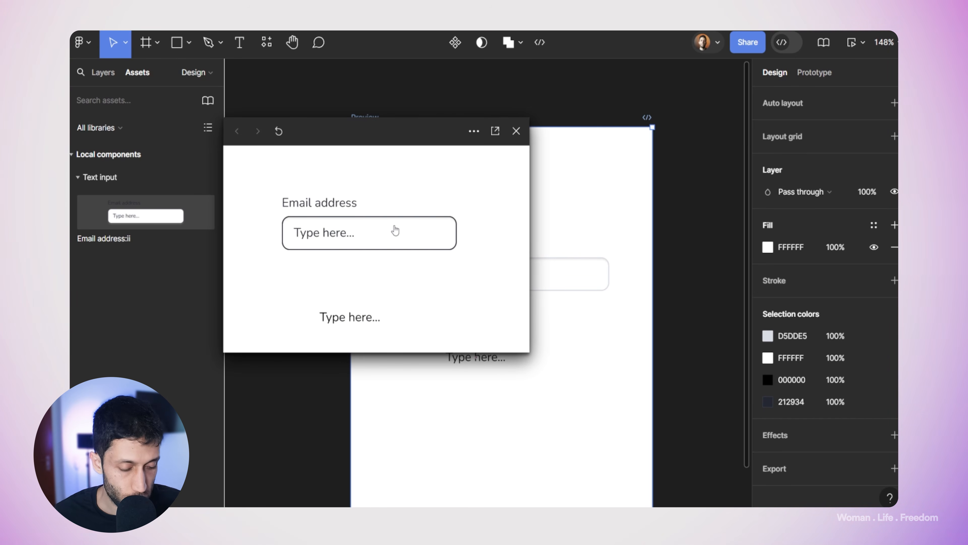
pyautogui.write('asdasdasd')
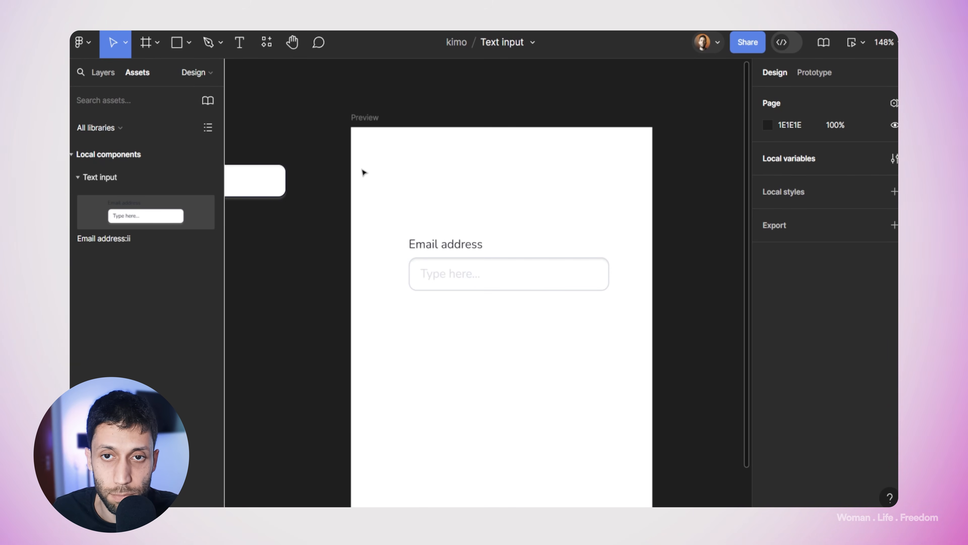
# Step: Use the Interactive Typing Input plugin to create a 'text input / Password' component labelled Password
pyautogui.click(270, 46)
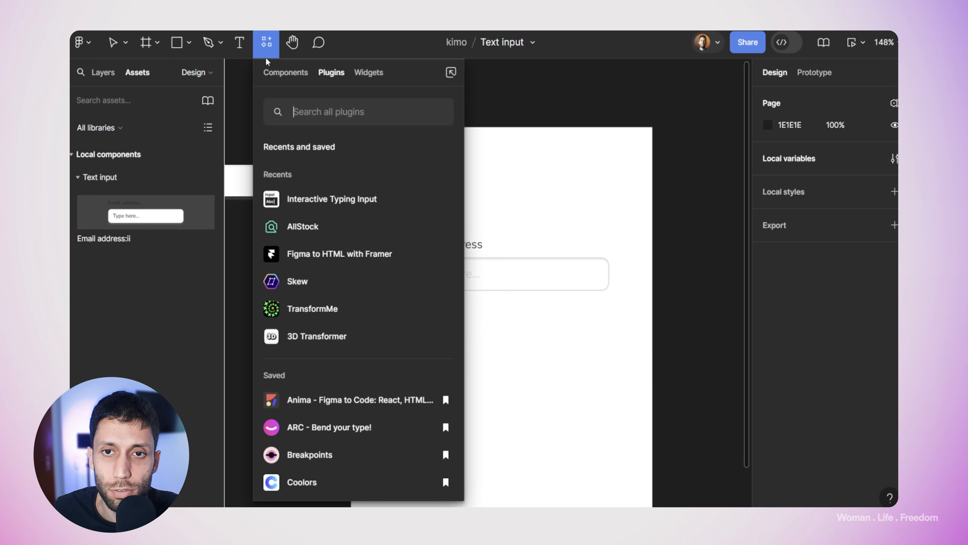
pyautogui.click(330, 202)
pyautogui.click(280, 189)
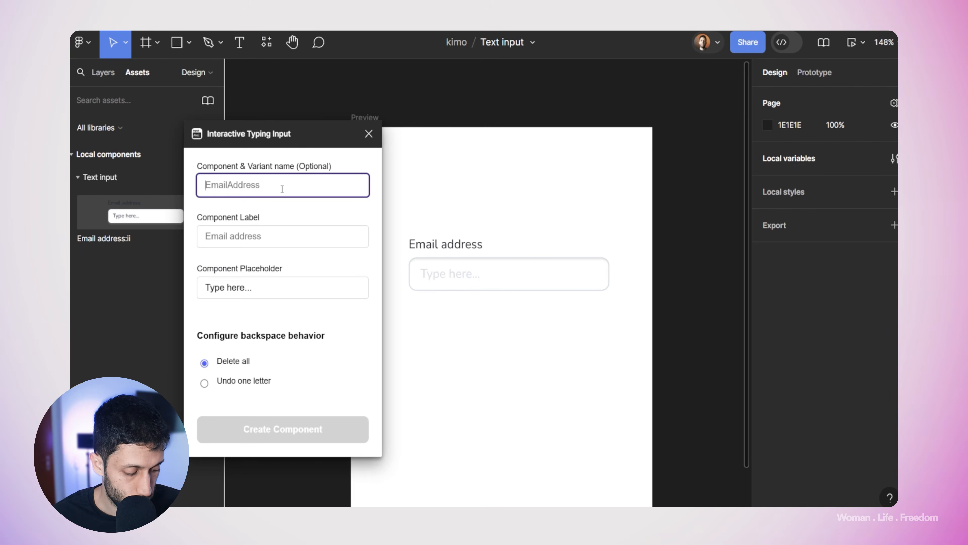
pyautogui.write('te')
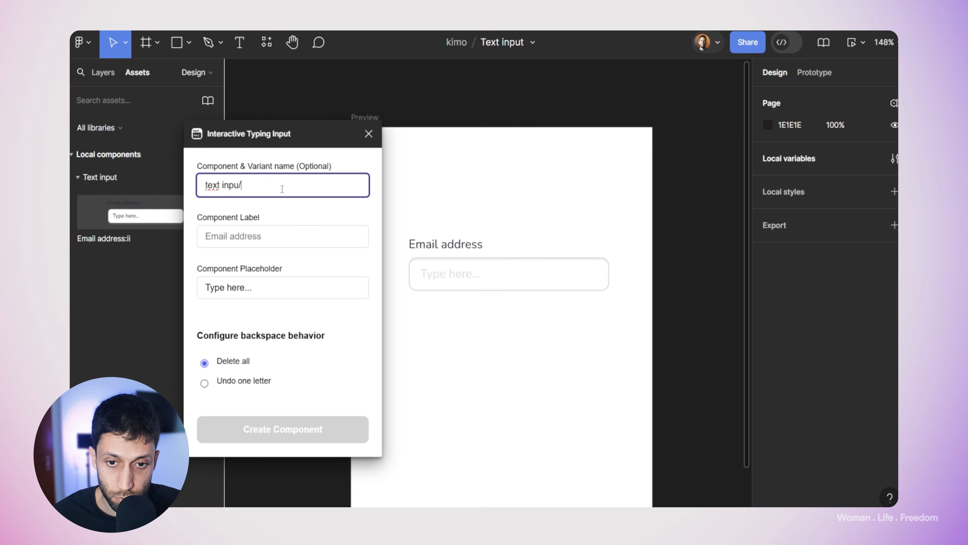
pyautogui.write('xt input /')
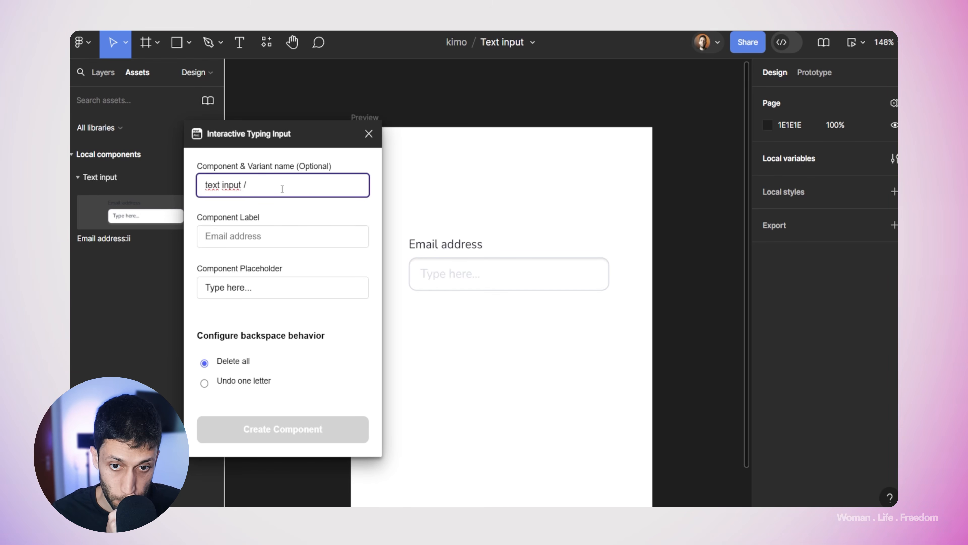
pyautogui.write(' Password')
pyautogui.click(263, 233)
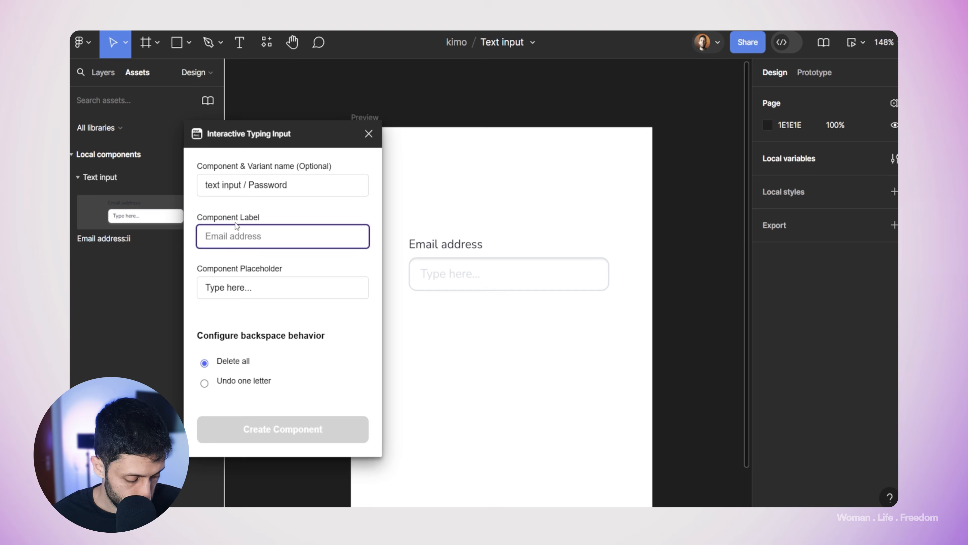
pyautogui.write('Password')
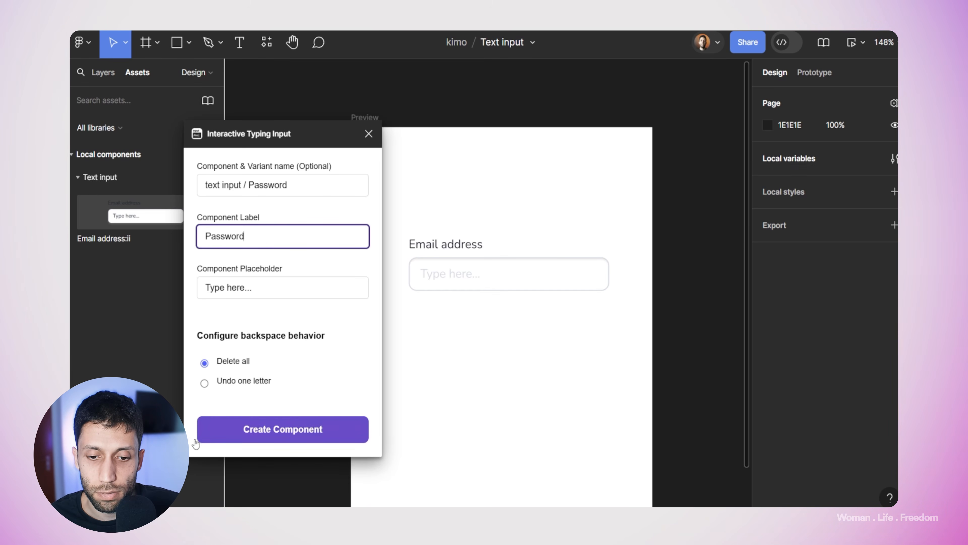
pyautogui.click(246, 432)
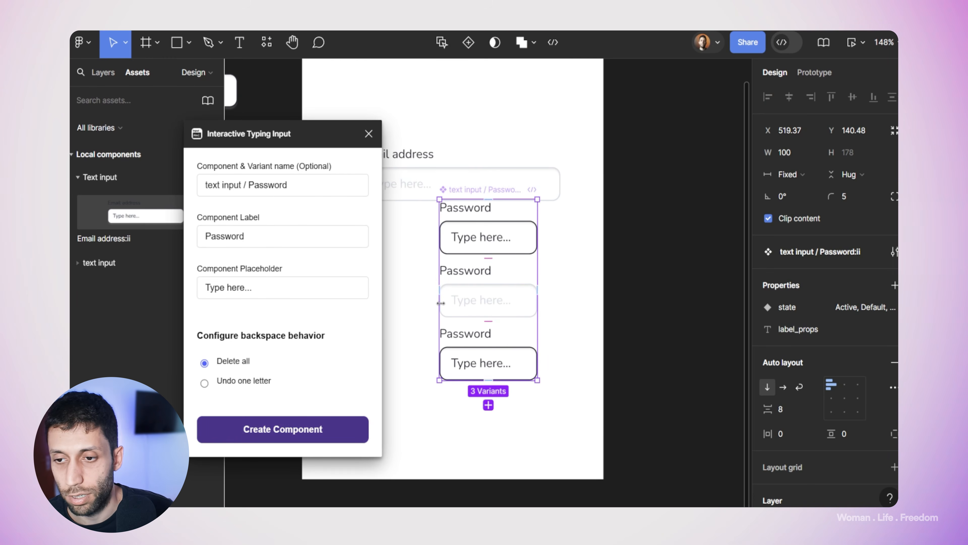
# Step: Move the Password component set outside the frame and place a Default-state Password input under Email address
pyautogui.click(369, 133)
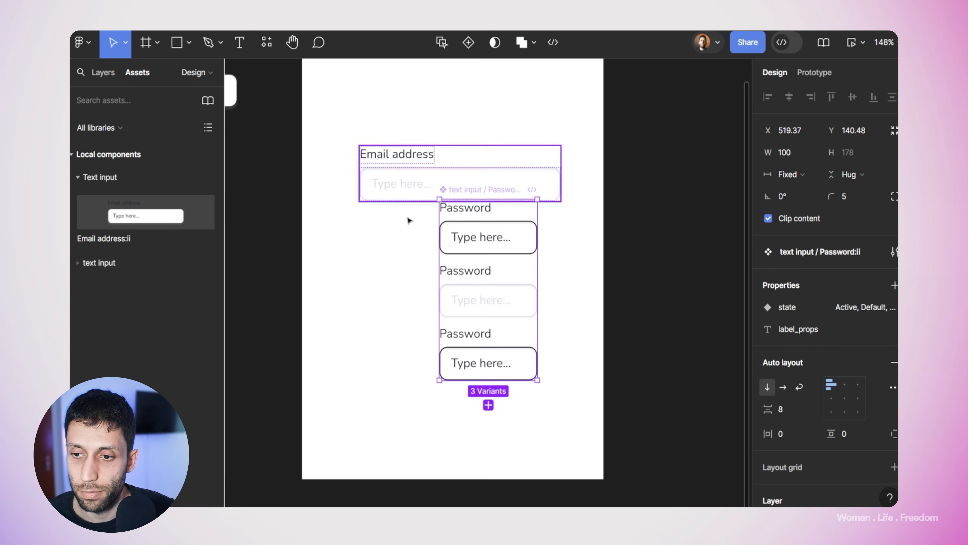
pyautogui.scroll(-5, 427, 229)
pyautogui.moveTo(440, 221); pyautogui.dragTo(325, 245)
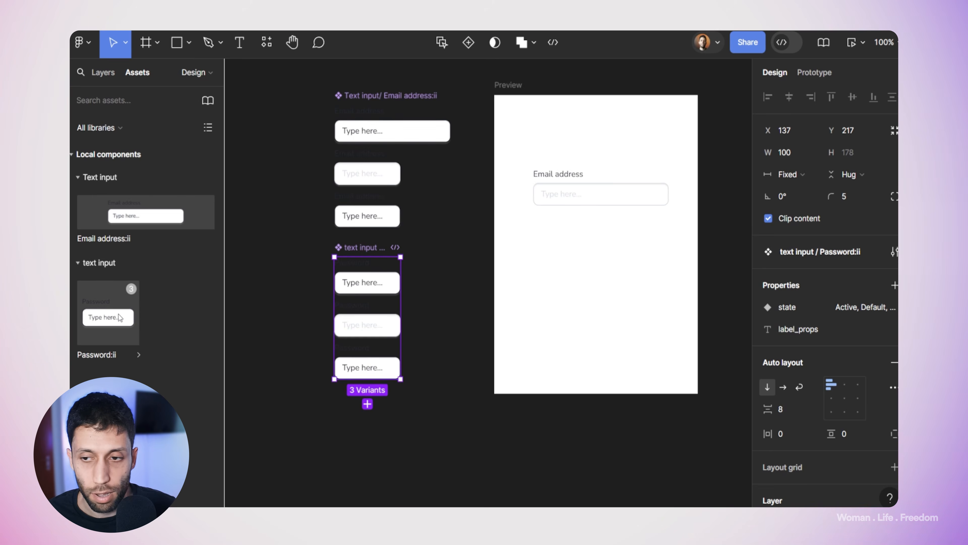
pyautogui.moveTo(120, 318); pyautogui.dragTo(669, 245)
pyautogui.click(858, 297)
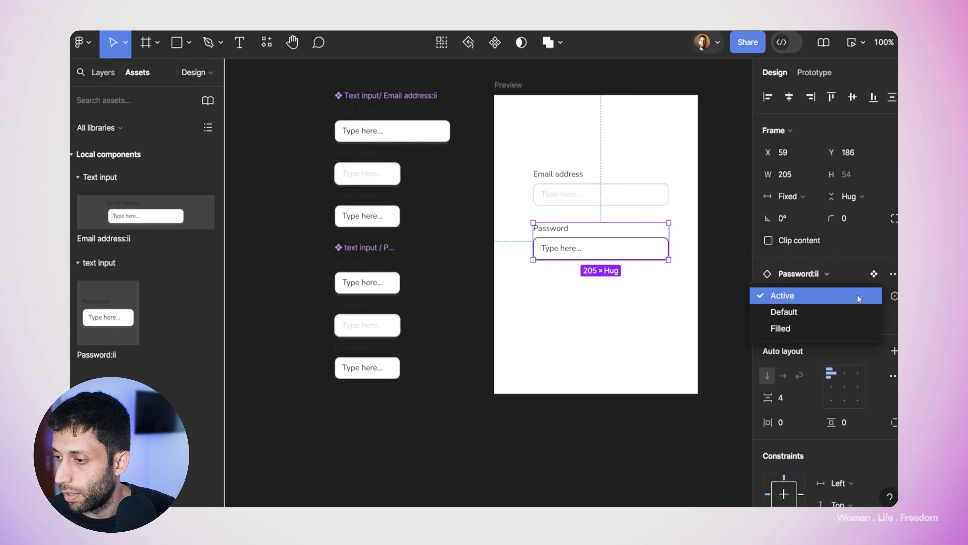
pyautogui.click(792, 312)
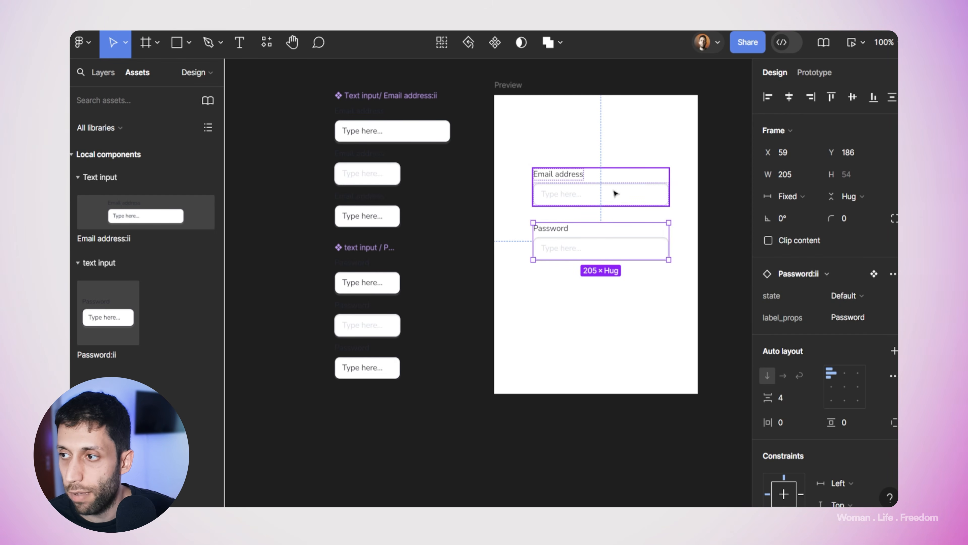
pyautogui.press('Escape')
# Step: Preview the prototype and type test text into both the Email address and Password fields
pyautogui.click(847, 43)
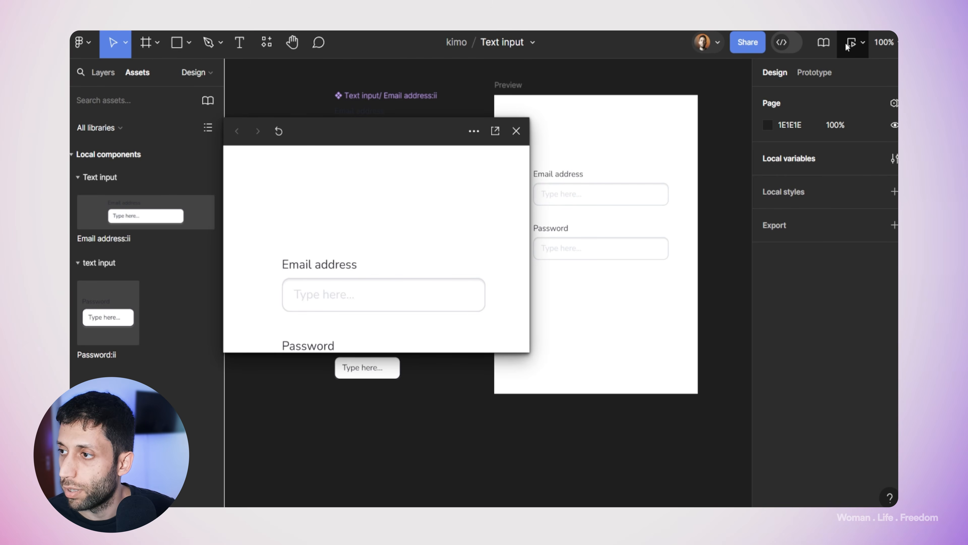
pyautogui.click(361, 213)
pyautogui.write('sadsfsdfsdf')
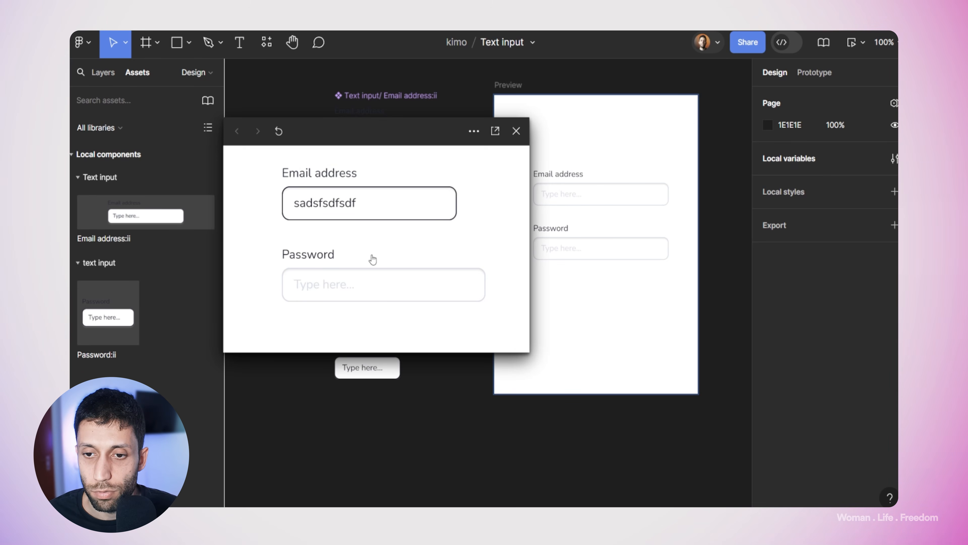
pyautogui.click(368, 284)
pyautogui.write('sdfsdfsdfsdf')
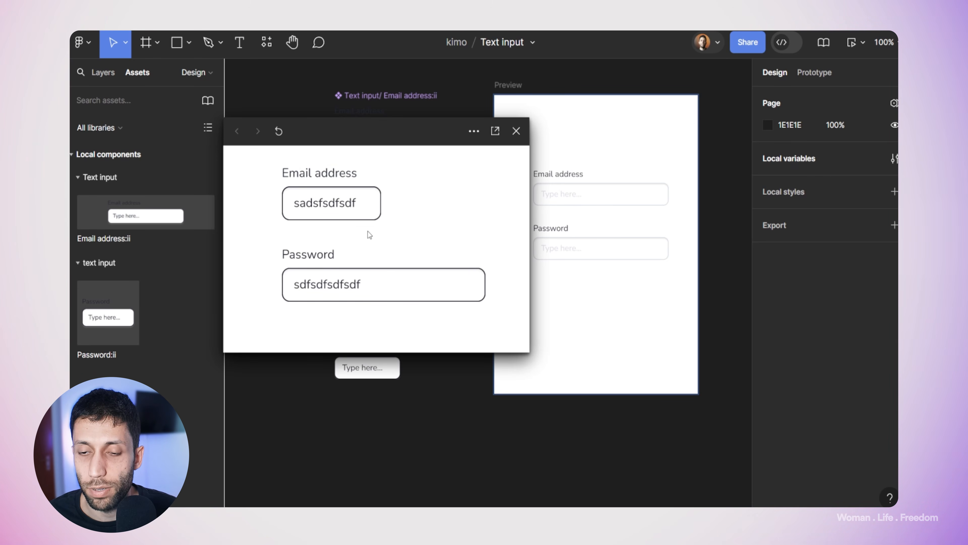
pyautogui.write('sdf')
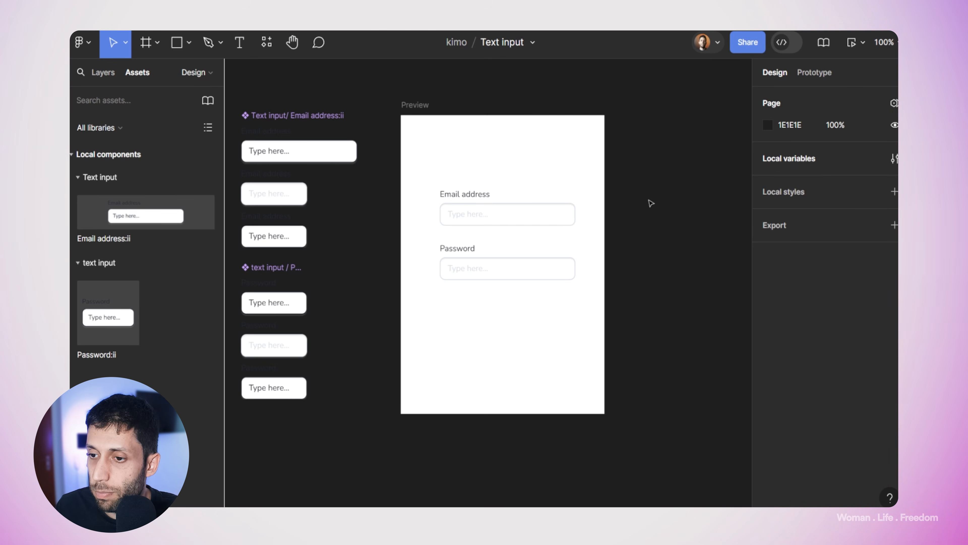
# Step: Add a 'Login' text layer below the Password field
pyautogui.hscroll(2, 651, 203)
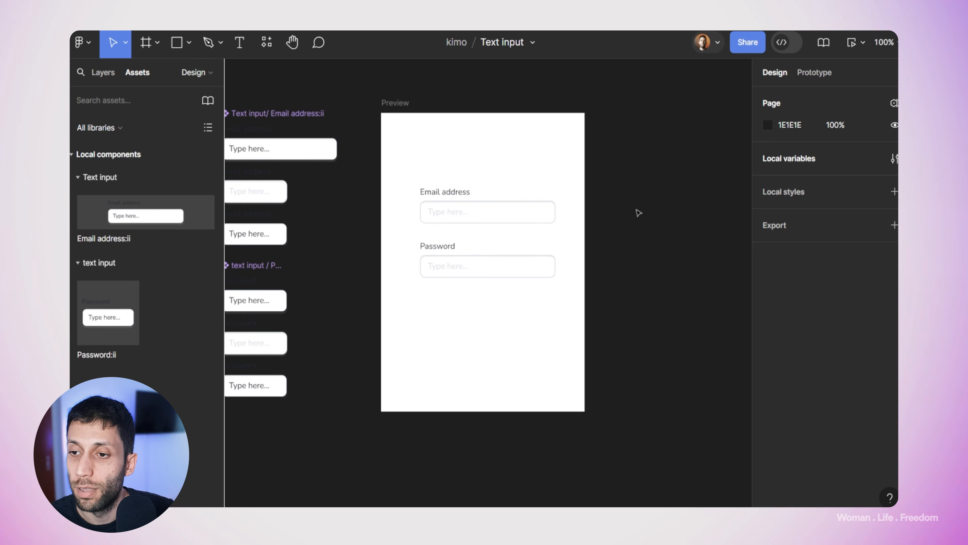
pyautogui.click(240, 42)
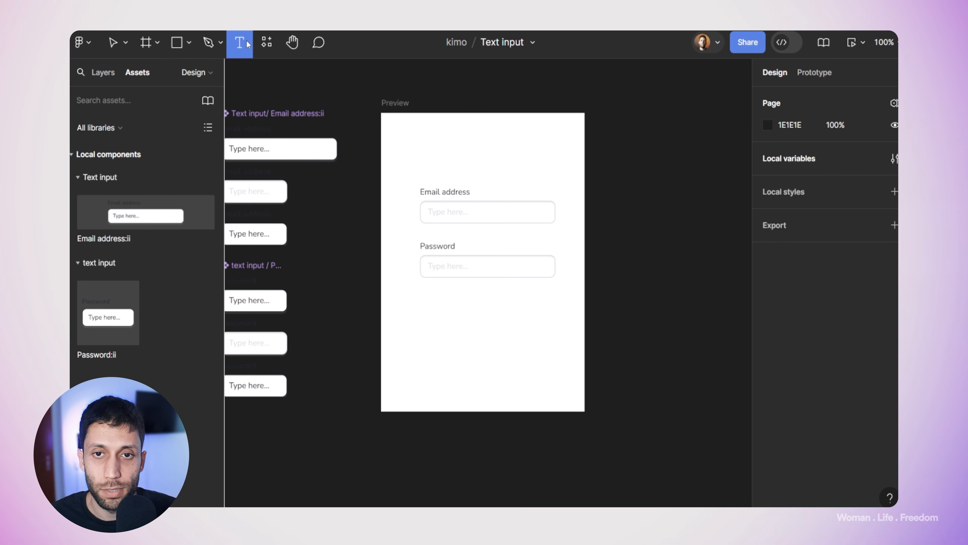
pyautogui.click(487, 303)
pyautogui.write('4ogin')
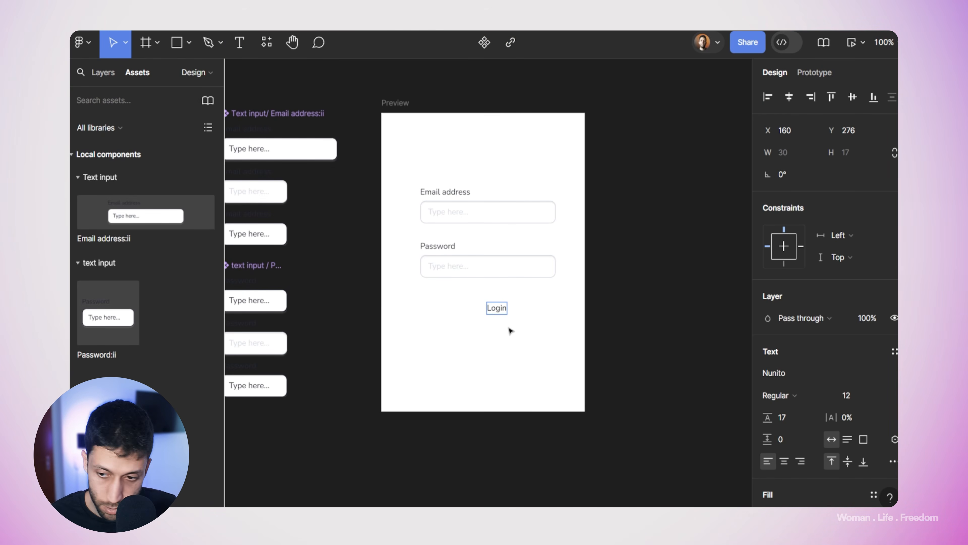
pyautogui.press('Escape')
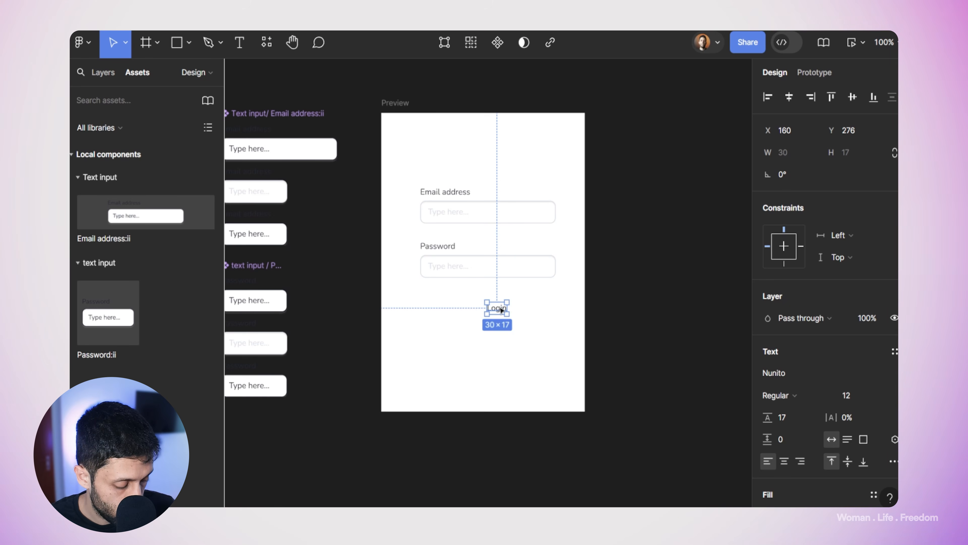
# Step: Wrap Login in auto layout with a dark blue 0D00A0 fill and corner radius 11
pyautogui.hotkey('shift', 'a')
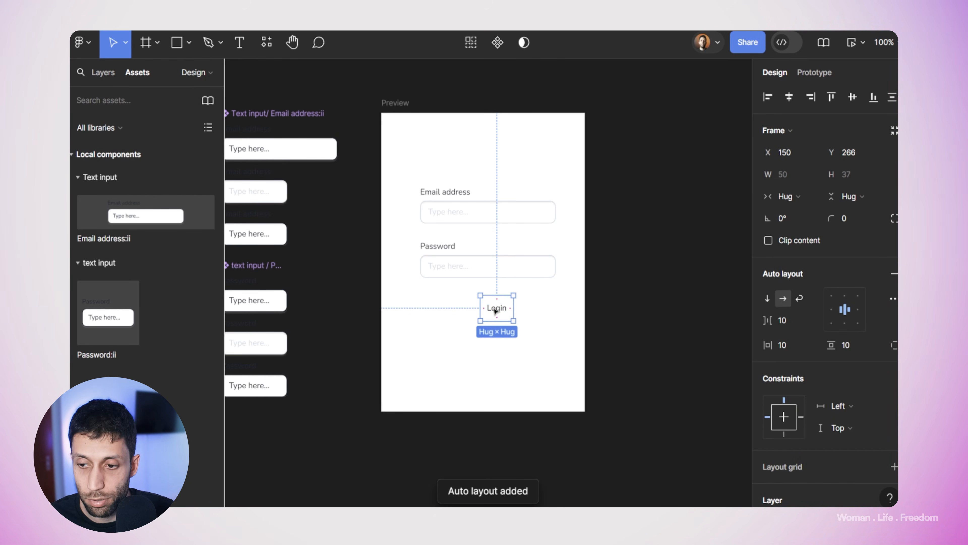
pyautogui.hotkey('alt', '1')
pyautogui.scroll(-3, 874, 407)
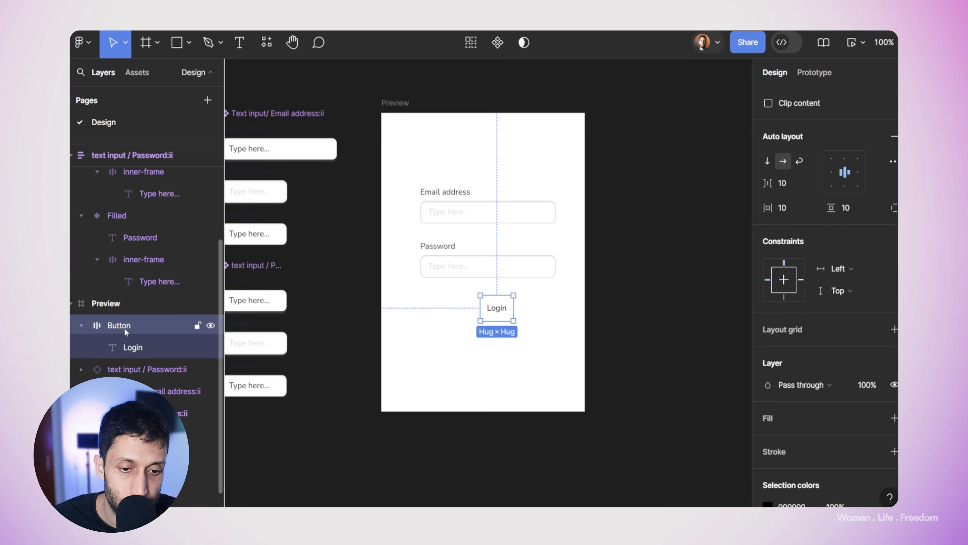
pyautogui.scroll(-2, 861, 389)
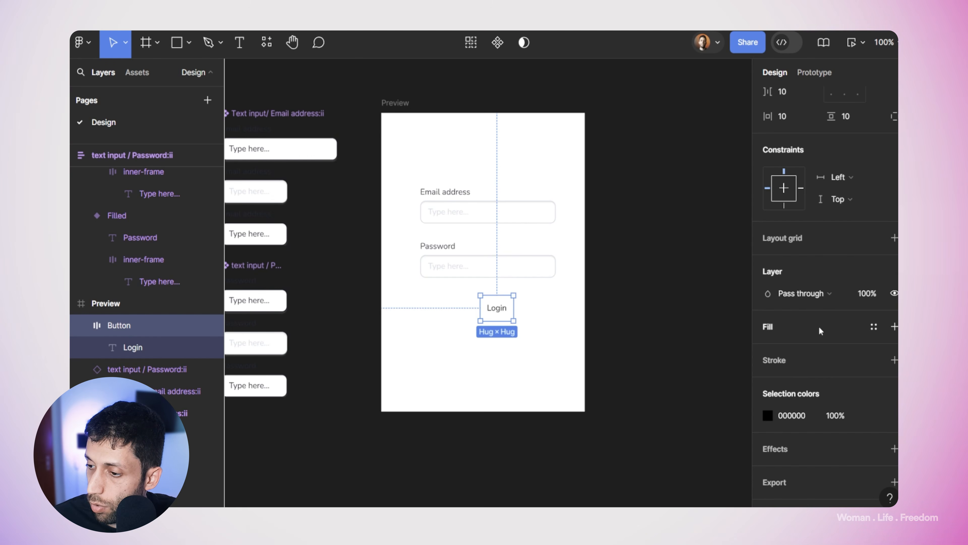
pyautogui.click(894, 327)
pyautogui.click(768, 349)
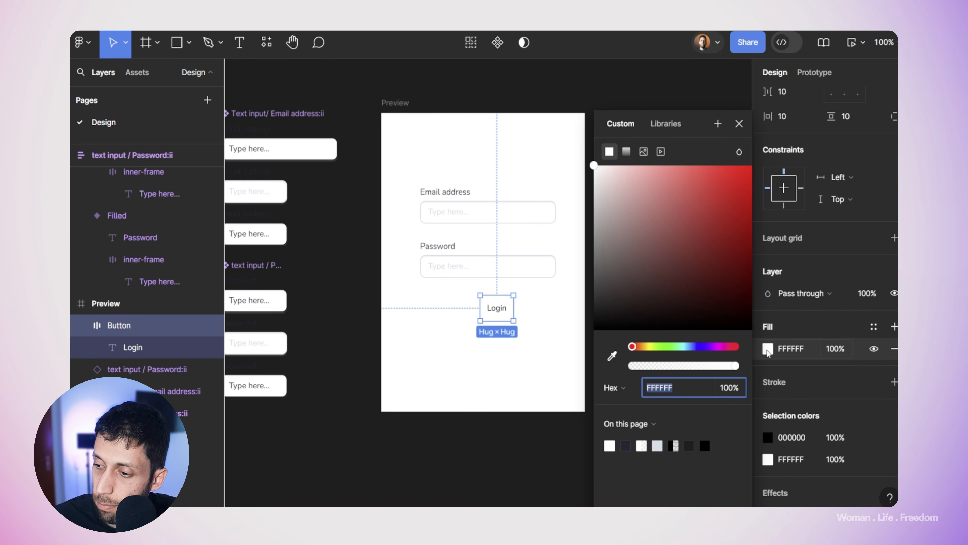
pyautogui.moveTo(667, 231); pyautogui.dragTo(753, 164)
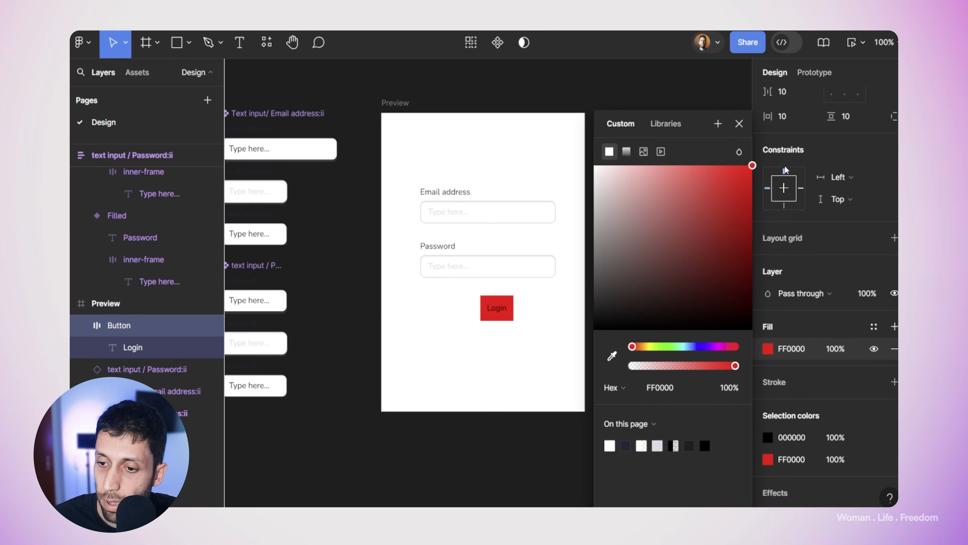
pyautogui.click(702, 346)
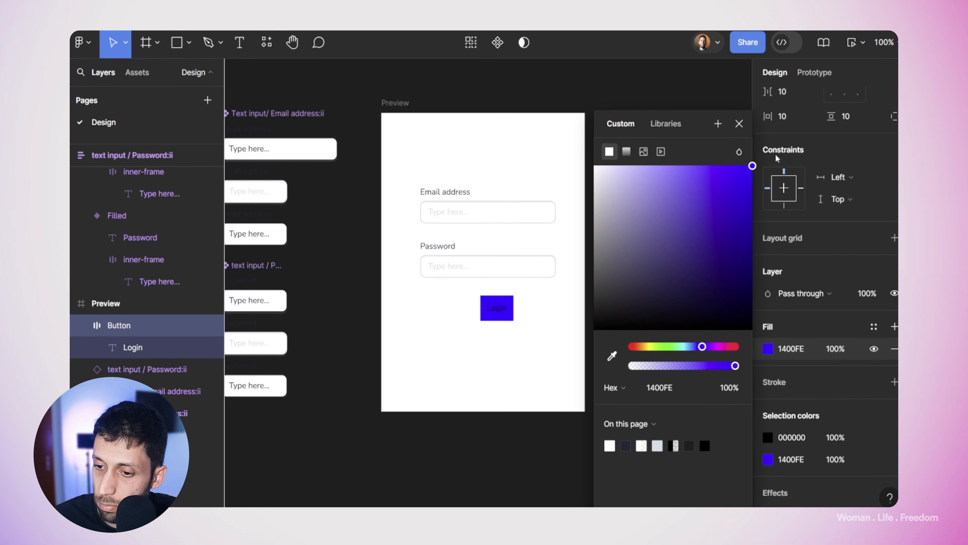
pyautogui.moveTo(789, 223); pyautogui.dragTo(794, 234)
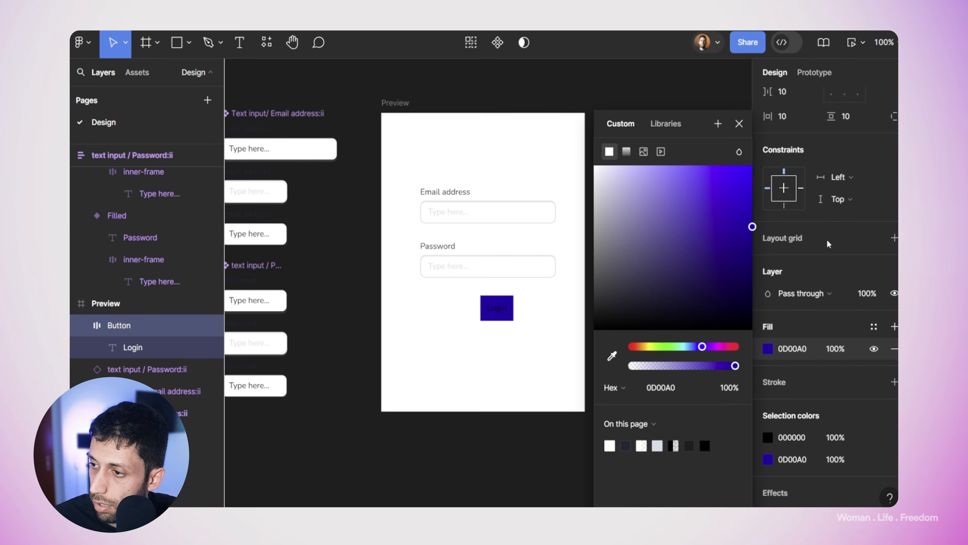
pyautogui.scroll(5, 888, 303)
pyautogui.moveTo(833, 219); pyautogui.dragTo(128, 234)
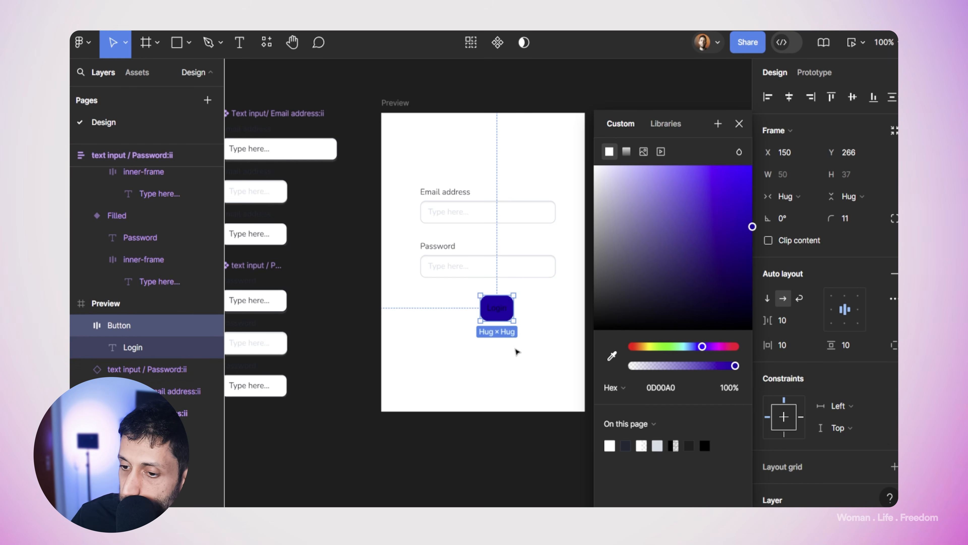
# Step: Make the Login button text white and Bold
pyautogui.doubleClick(500, 309)
pyautogui.click(767, 450)
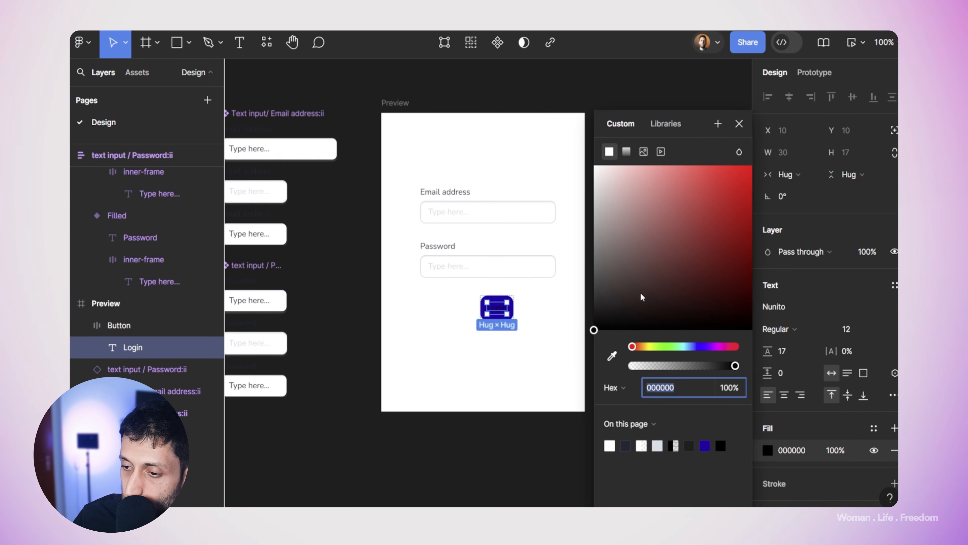
pyautogui.moveTo(639, 296); pyautogui.dragTo(566, 134)
pyautogui.click(805, 329)
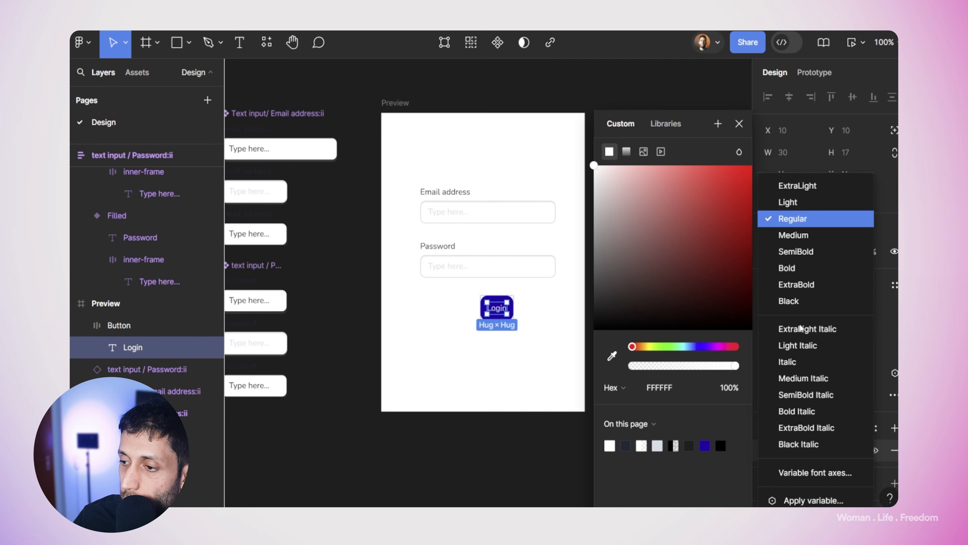
pyautogui.click(794, 266)
# Step: Rename the Preview frame to 'form'
pyautogui.doubleClick(411, 129)
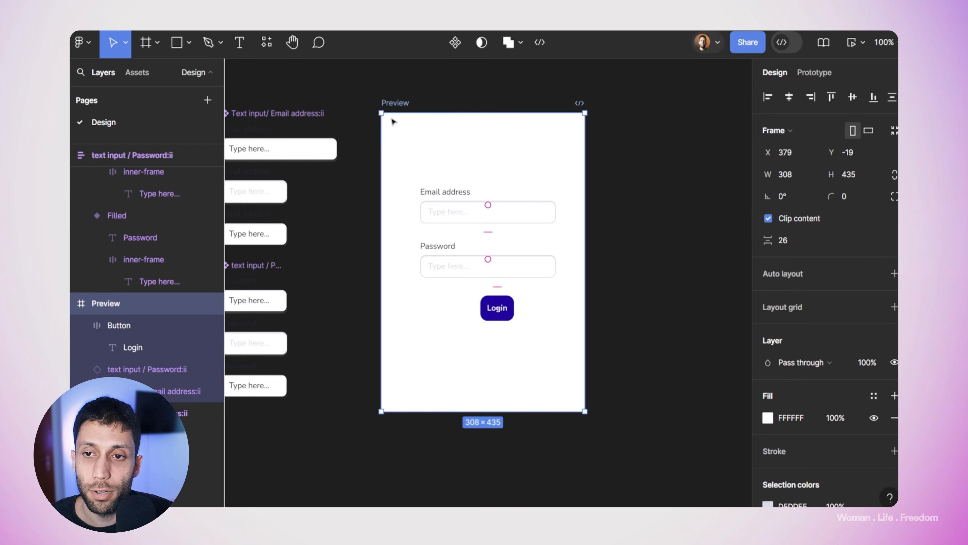
pyautogui.doubleClick(397, 104)
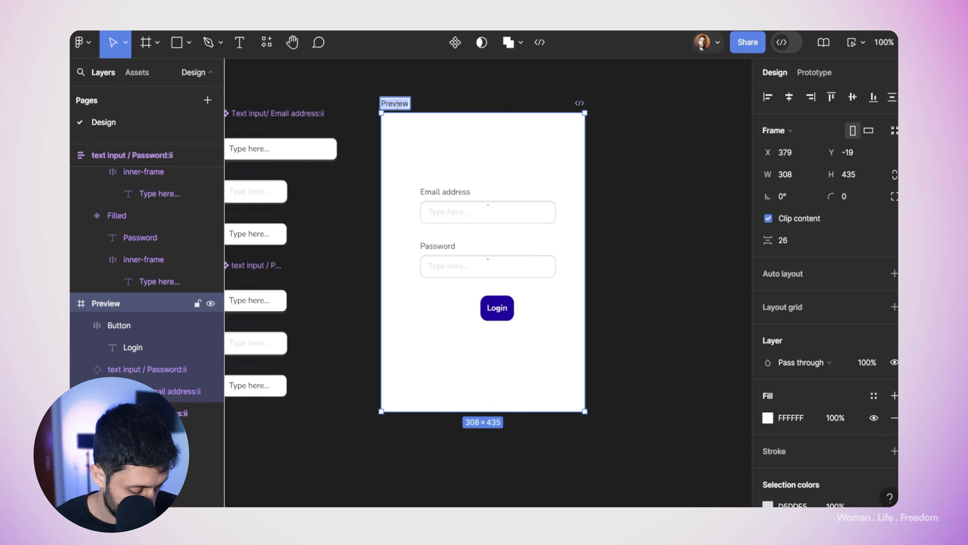
pyautogui.write('form')
pyautogui.press('Return')
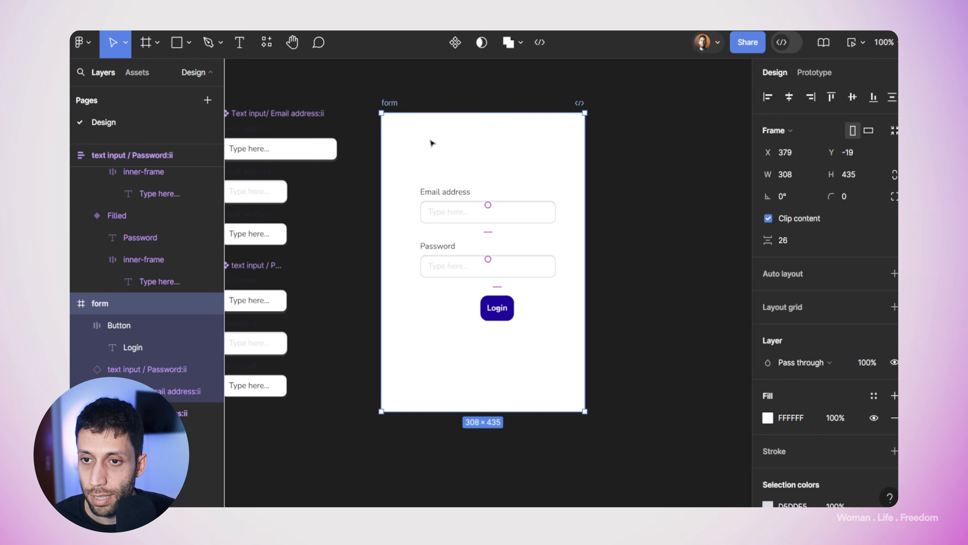
# Step: Give the form frame auto layout, corner radius 12 and vertical padding 33
pyautogui.click(893, 274)
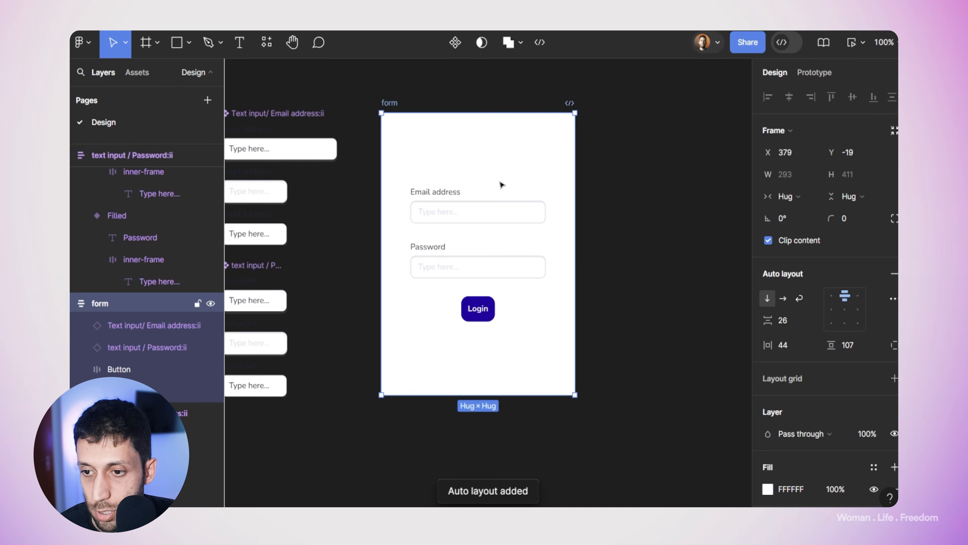
pyautogui.moveTo(831, 218); pyautogui.dragTo(144, 220)
pyautogui.scroll(-5, 580, 205)
pyautogui.click(580, 205)
pyautogui.click(462, 153)
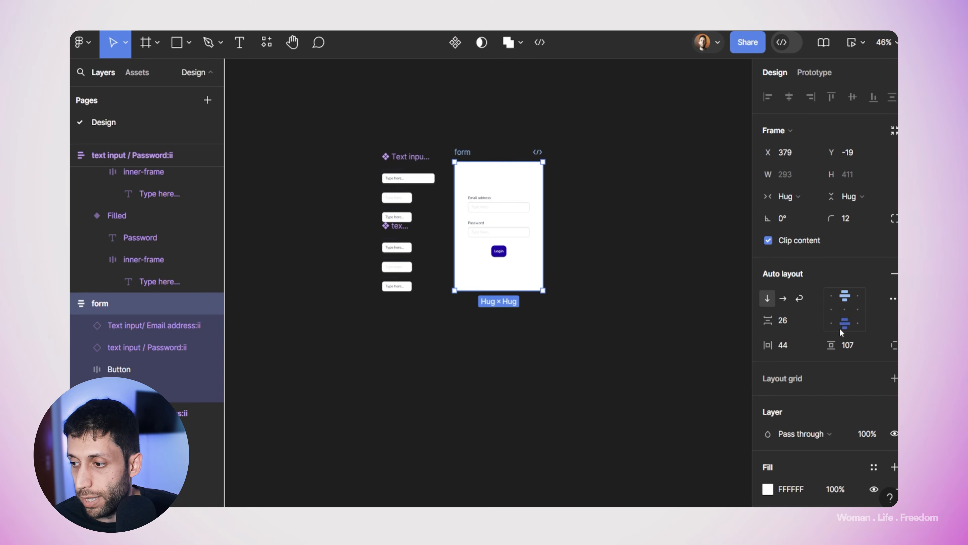
pyautogui.moveTo(834, 344); pyautogui.dragTo(736, 335)
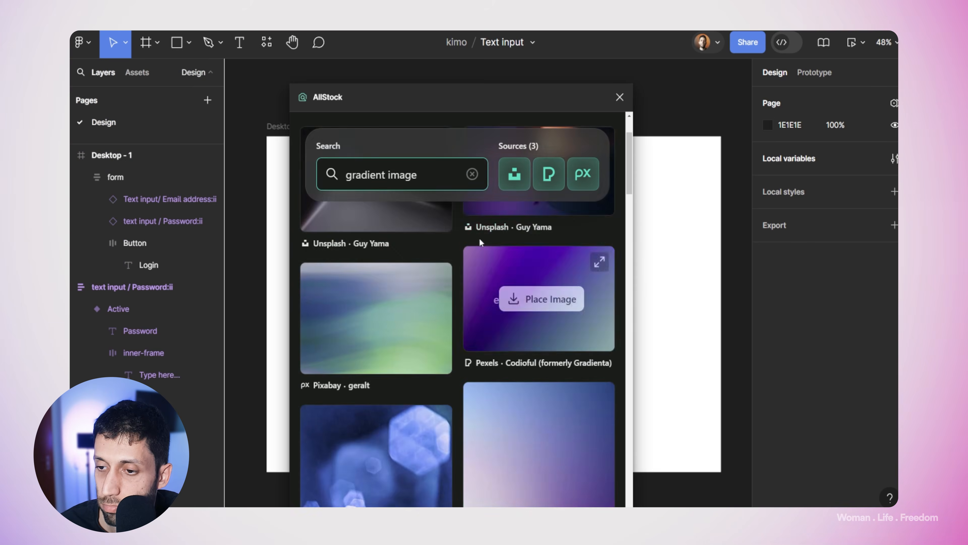
pyautogui.moveTo(553, 103); pyautogui.dragTo(637, 165)
# Step: Apply the purple gradient image as the Desktop - 1 background and delete the leftover rectangle
pyautogui.click(324, 306)
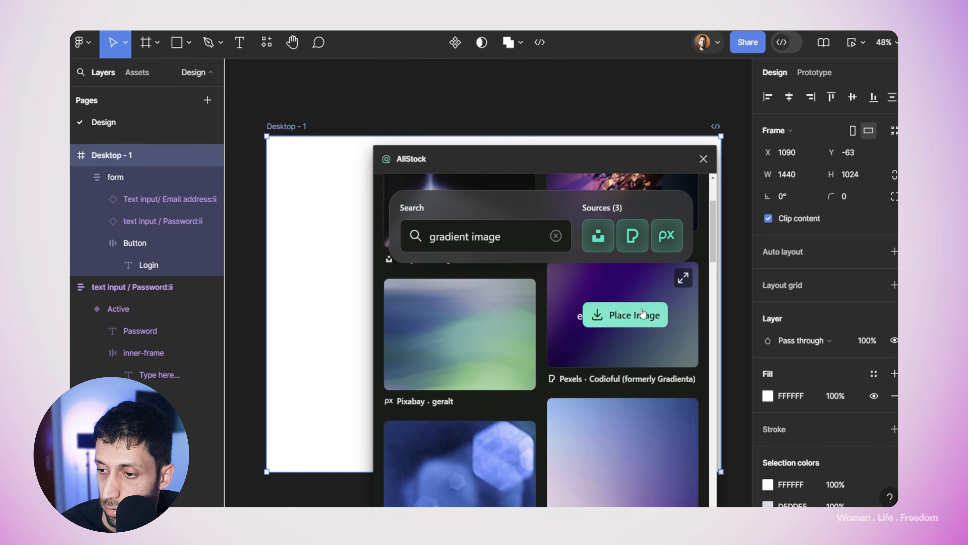
pyautogui.click(642, 314)
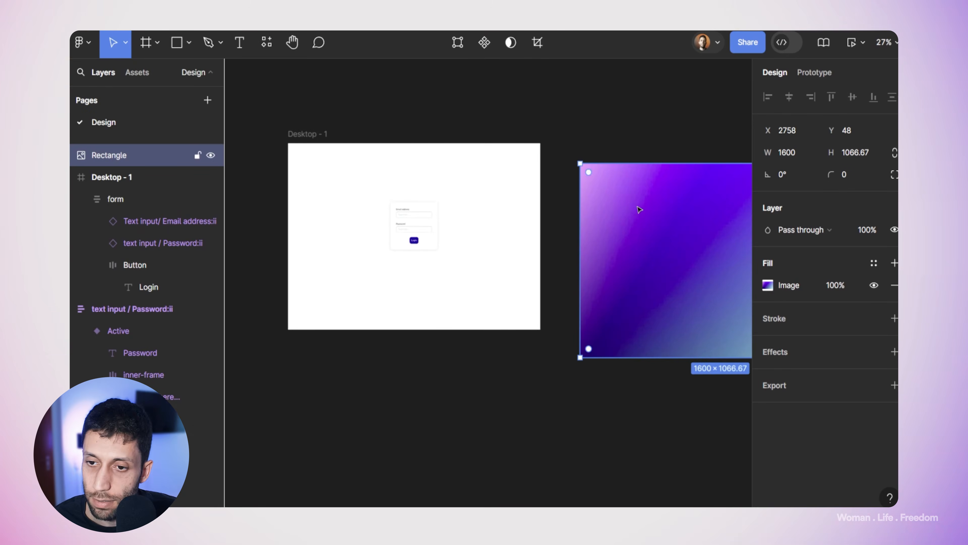
pyautogui.doubleClick(609, 210)
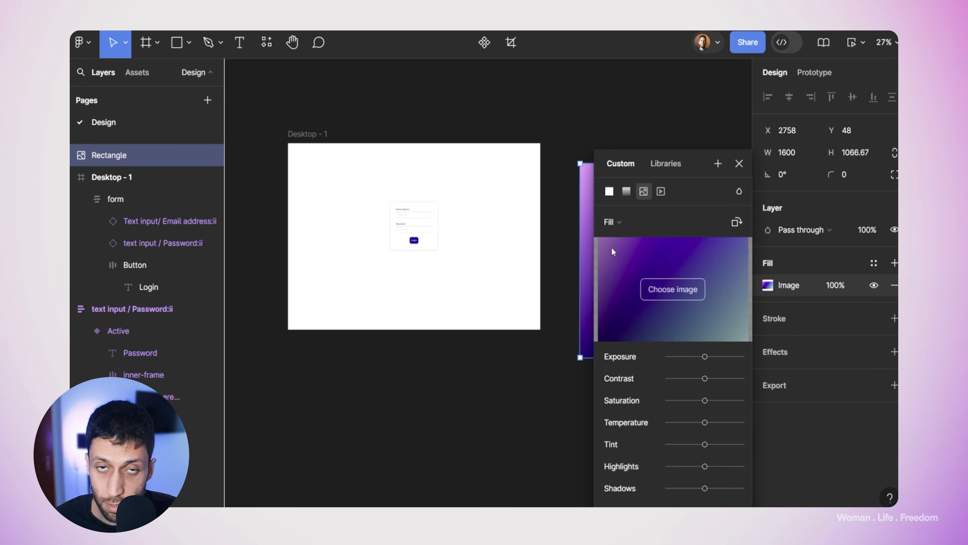
pyautogui.click(319, 137)
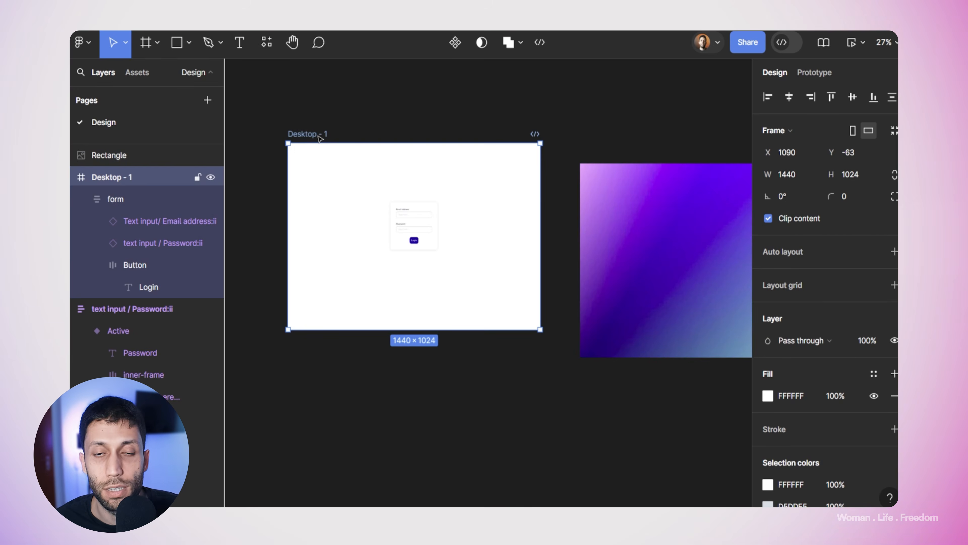
pyautogui.hotkey('ctrl', 'v')
pyautogui.click(627, 199)
pyautogui.press('Delete')
# Step: Scale the login form up to about 415 wide and duplicate the Login page frame
pyautogui.click(404, 230)
pyautogui.hotkey('shift', '2')
pyautogui.press('k')
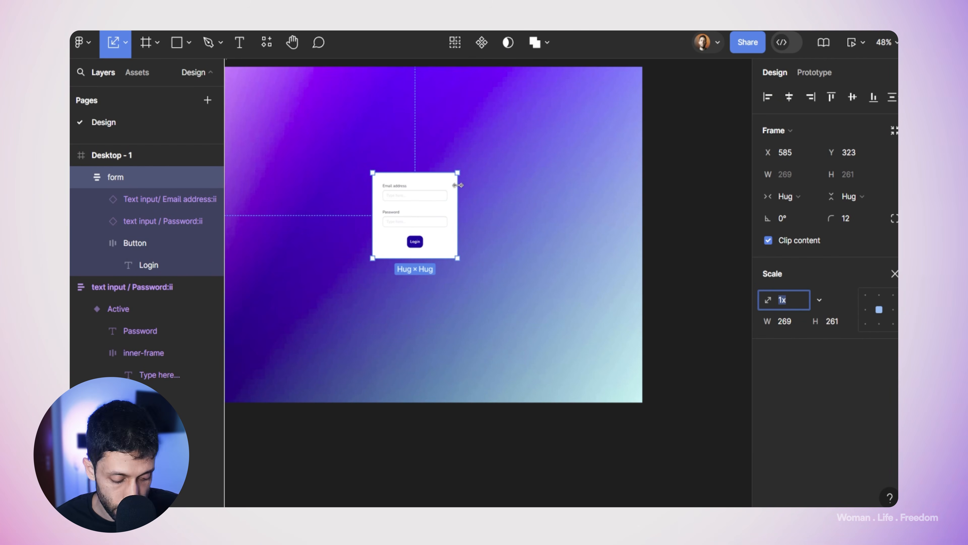
pyautogui.moveTo(459, 173); pyautogui.dragTo(483, 152)
pyautogui.scroll(5, 434, 179)
pyautogui.scroll(-4, 436, 181)
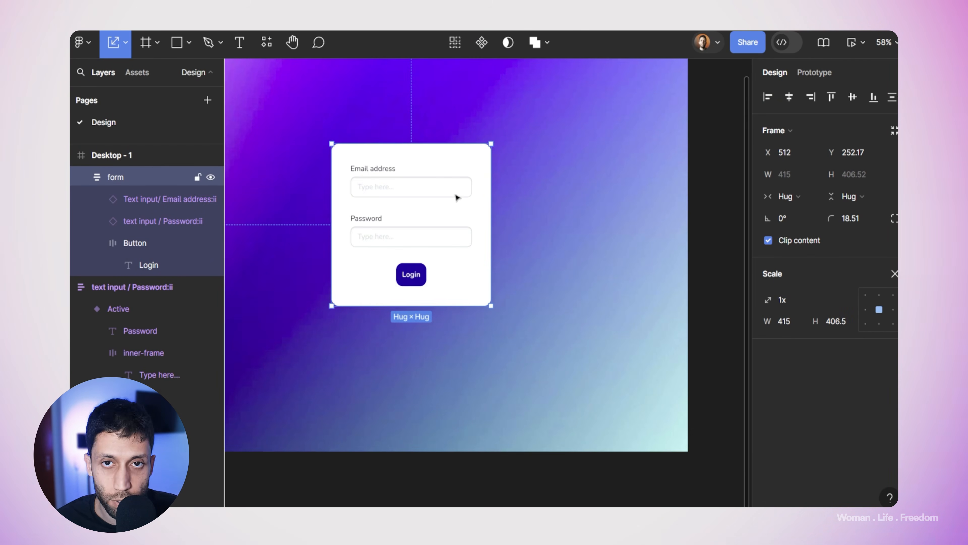
pyautogui.scroll(-2, 457, 185)
pyautogui.press('v')
pyautogui.click(504, 207)
pyautogui.scroll(-4, 536, 211)
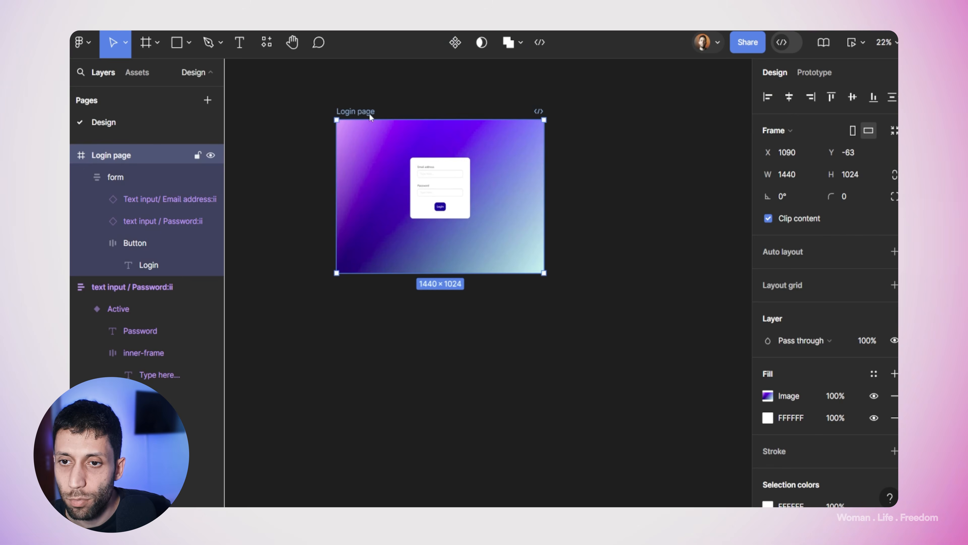
pyautogui.moveTo(361, 153); pyautogui.dragTo(594, 153)
# Step: Move the copied Login page frame below the original and delete its form
pyautogui.moveTo(587, 114); pyautogui.dragTo(587, 267)
pyautogui.moveTo(596, 238); pyautogui.dragTo(594, 232)
pyautogui.scroll(-2, 593, 232)
pyautogui.hscroll(2, 593, 232)
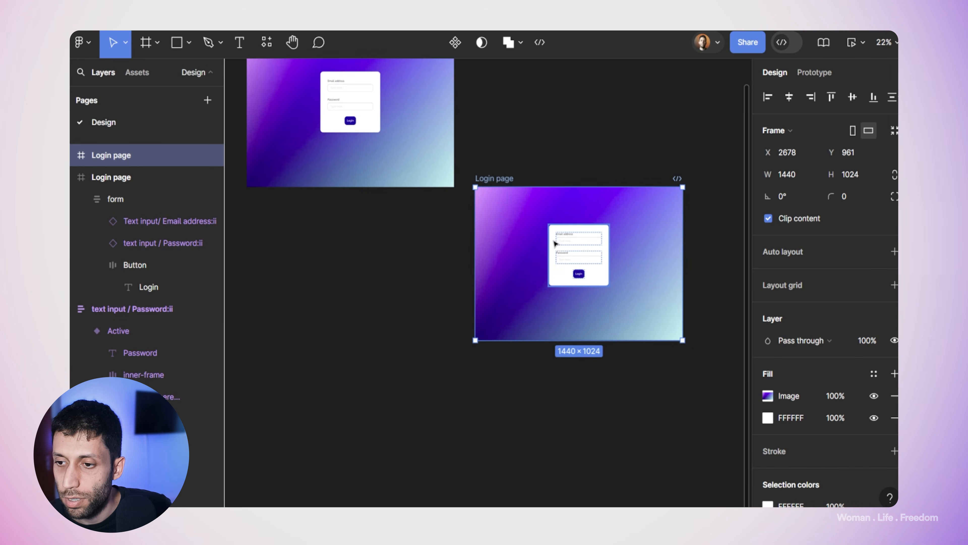
pyautogui.click(564, 235)
pyautogui.press('Delete')
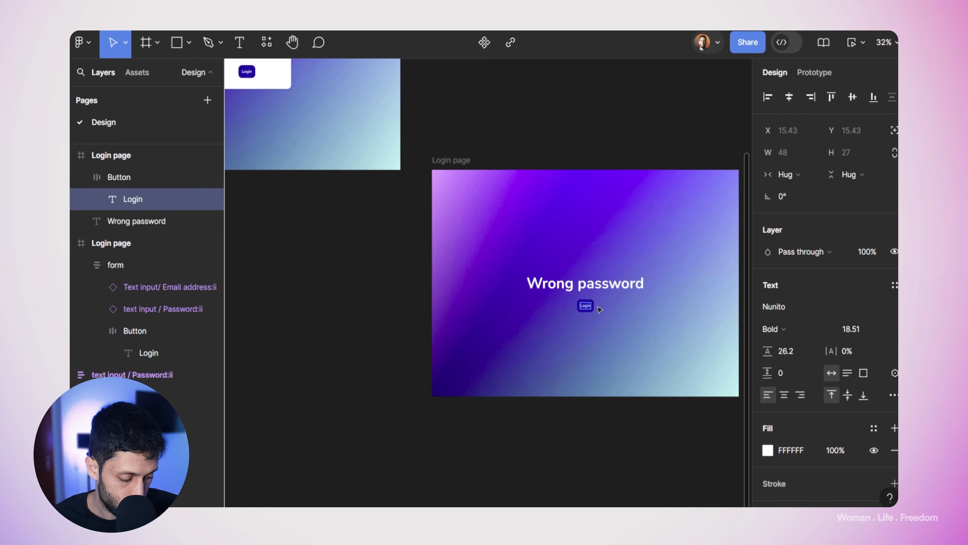
# Step: Add a 'Try again' button and a centred 'Welcome to our platform' heading
pyautogui.write('Try again')
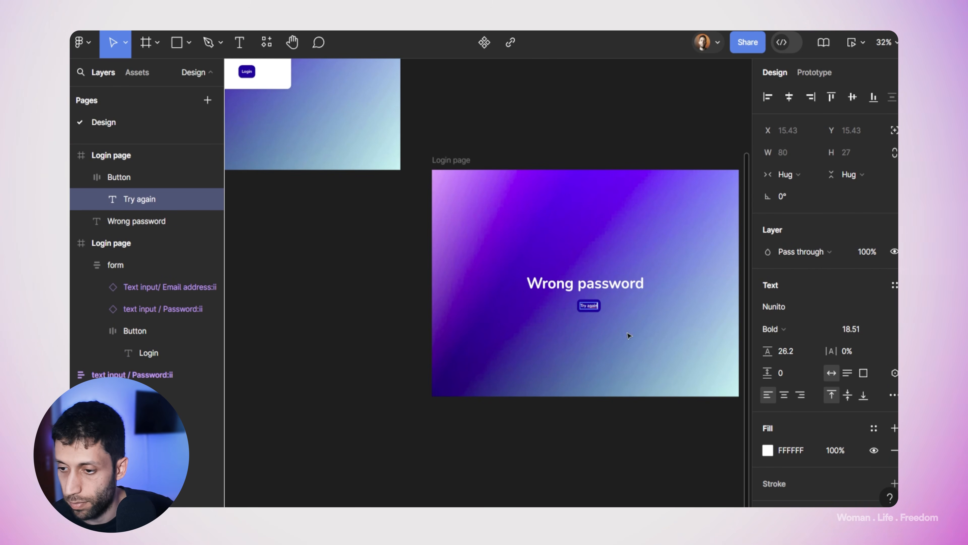
pyautogui.rightClick(589, 306)
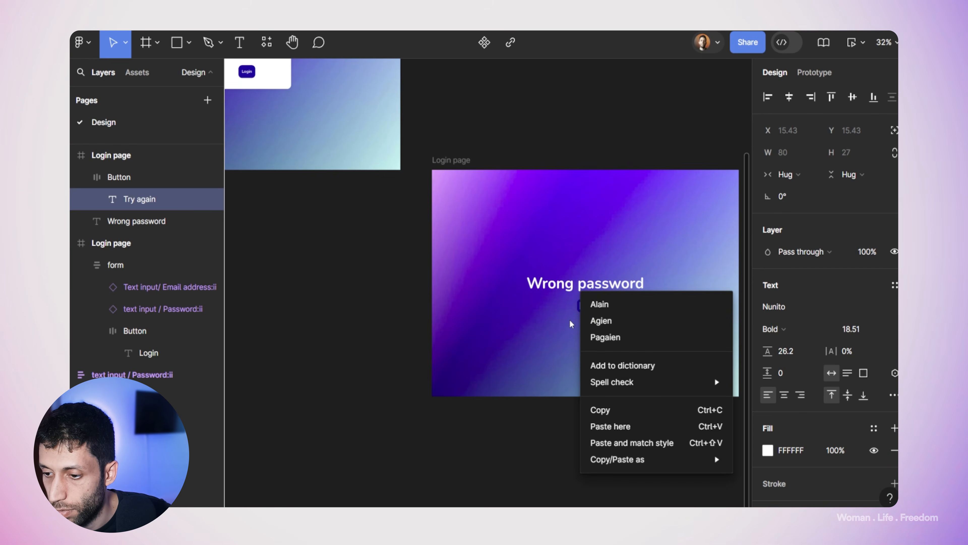
pyautogui.press('Escape')
pyautogui.scroll(3, 587, 303)
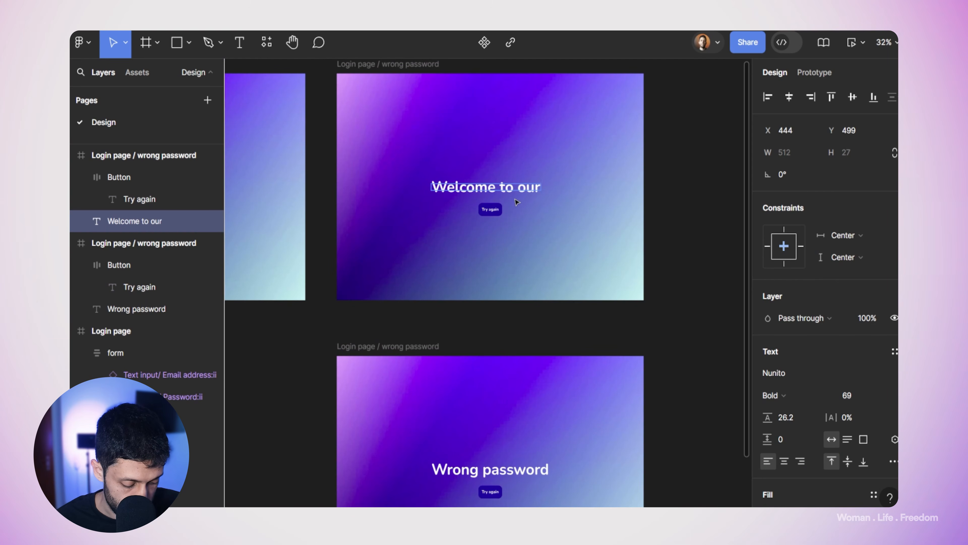
pyautogui.write('platform')
pyautogui.press('Escape')
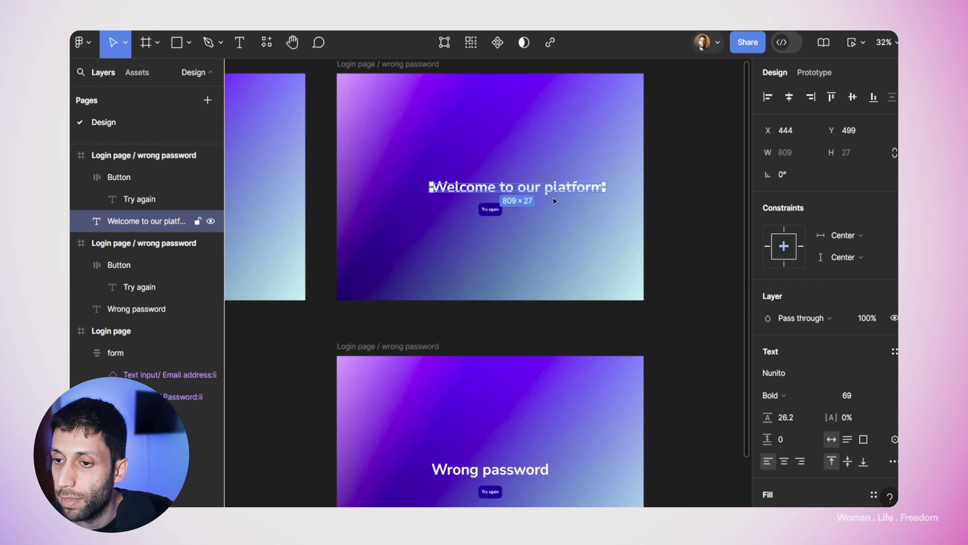
pyautogui.click(788, 97)
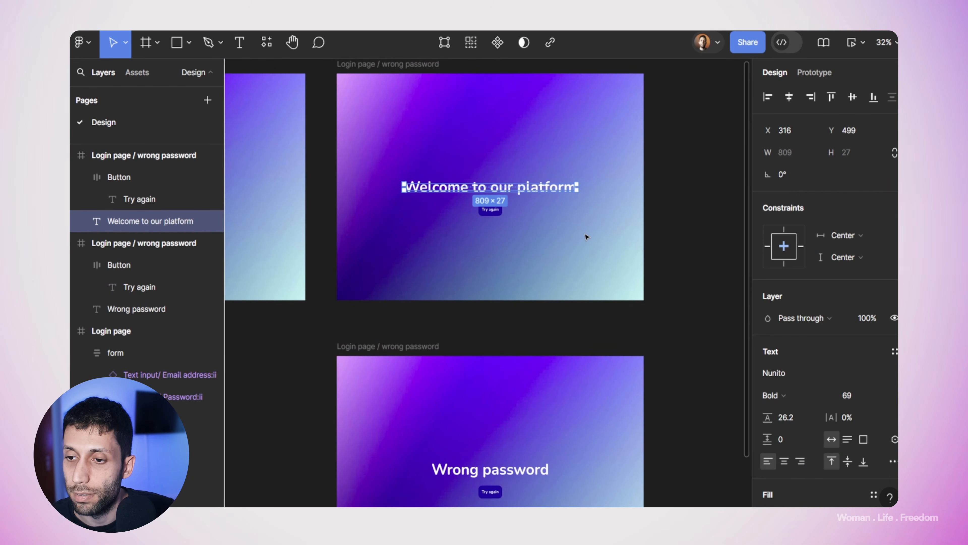
pyautogui.scroll(5, 511, 206)
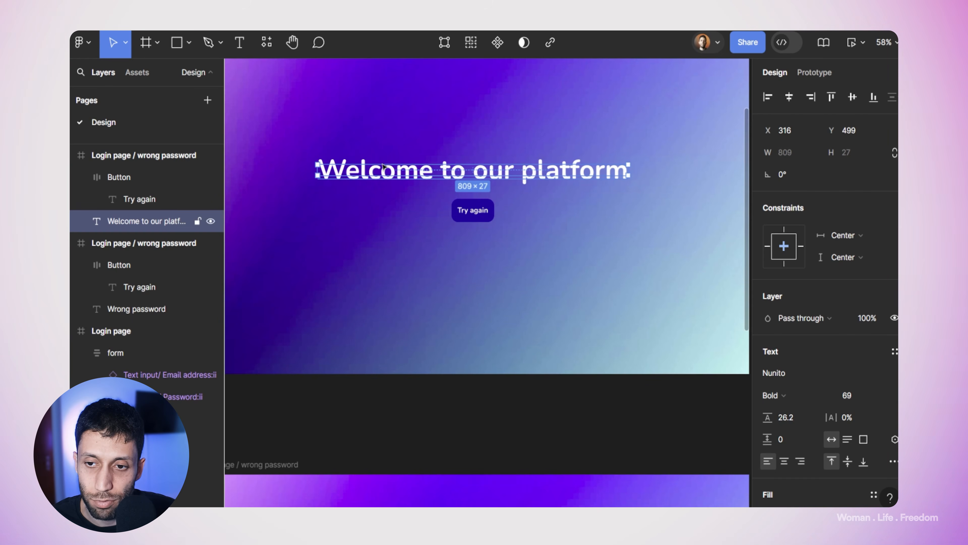
pyautogui.scroll(-4, 864, 419)
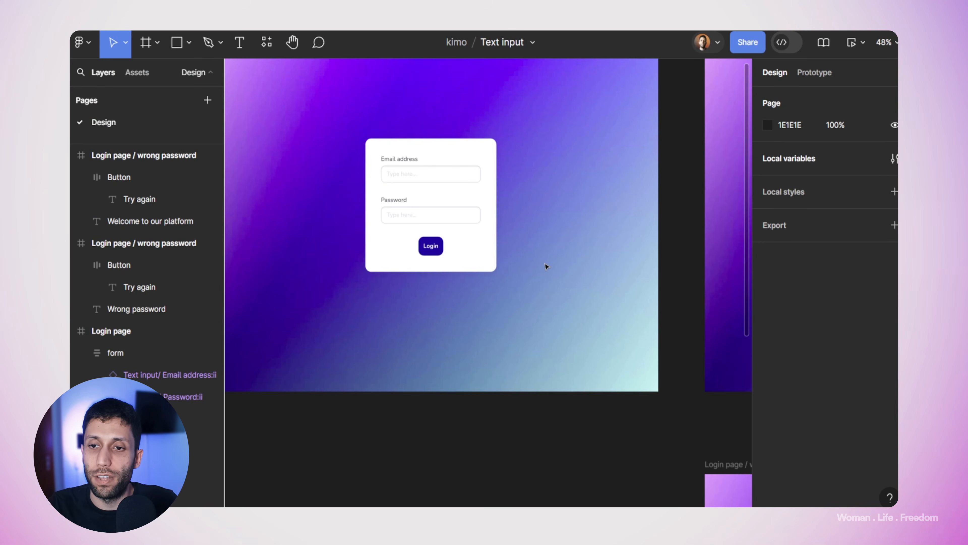
pyautogui.click(397, 201)
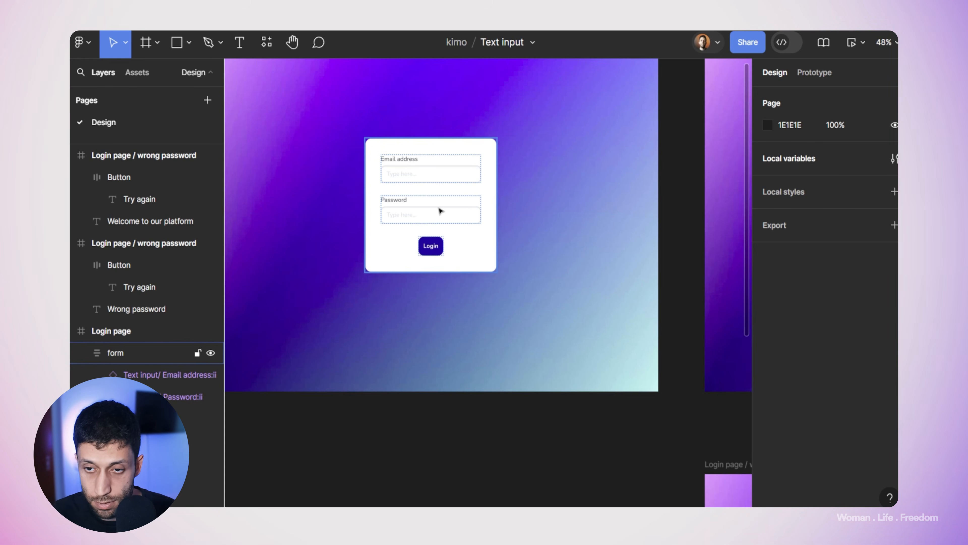
# Step: Create a new local variable collection named 'Users'
pyautogui.click(893, 159)
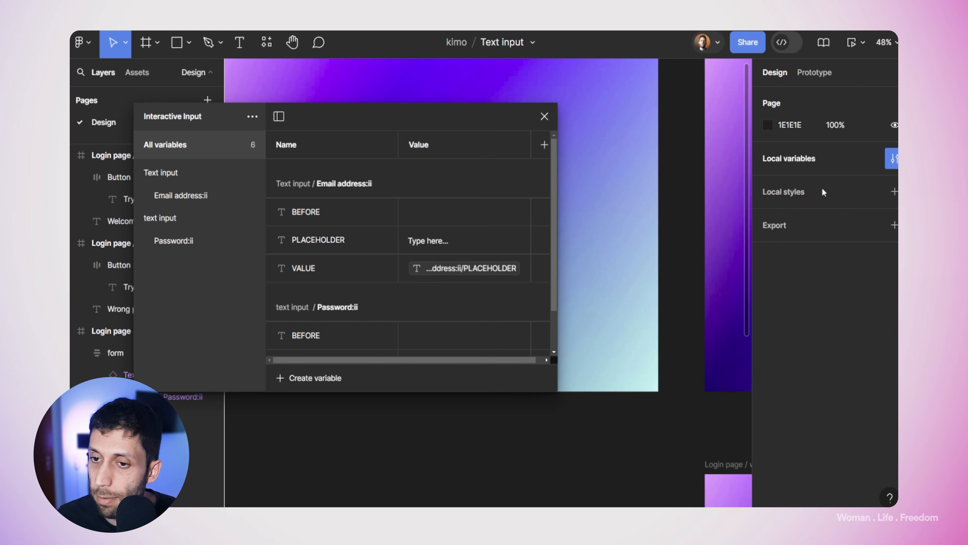
pyautogui.click(252, 117)
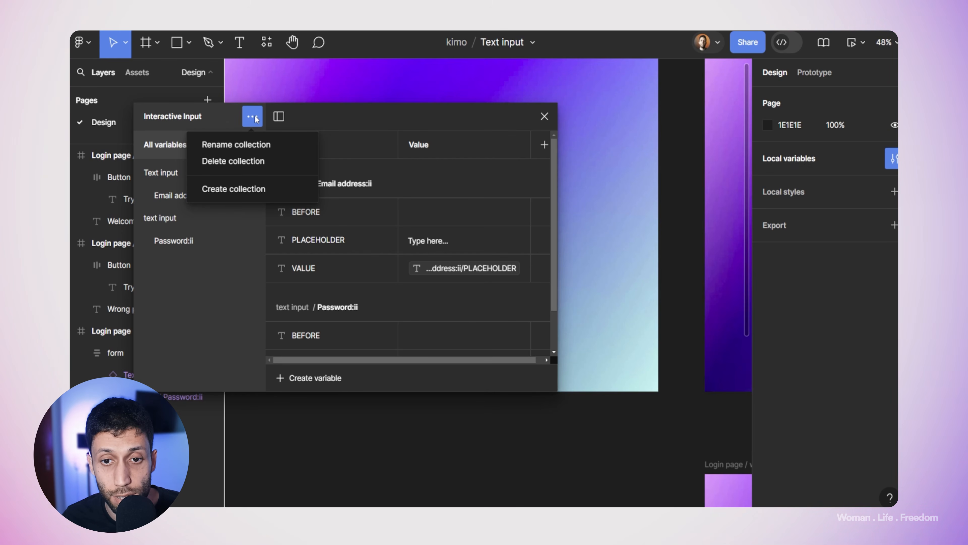
pyautogui.click(259, 188)
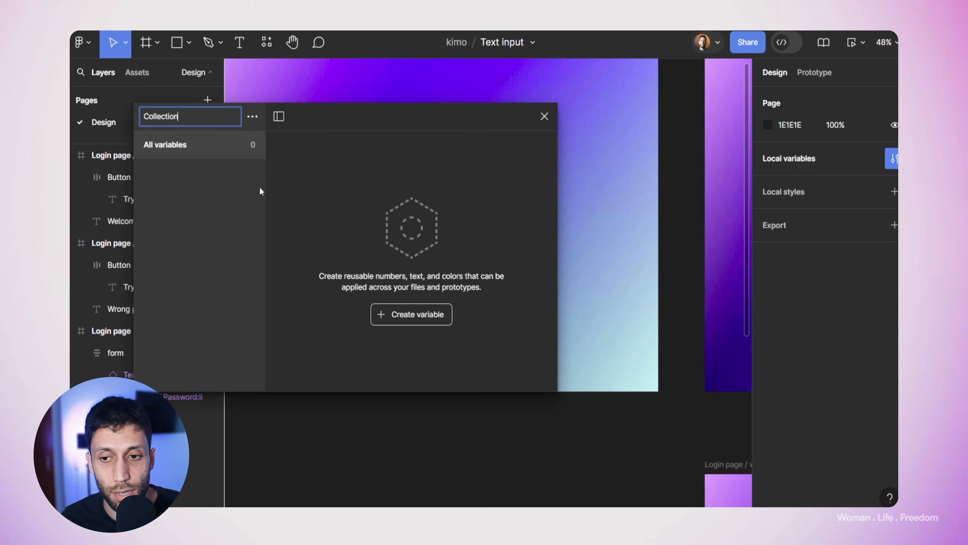
pyautogui.press('BackSpace')
pyautogui.press('BackSpace')
pyautogui.press('BackSpace')
pyautogui.press('BackSpace')
pyautogui.press('BackSpace')
pyautogui.press('BackSpace')
pyautogui.press('BackSpace')
pyautogui.press('BackSpace')
pyautogui.press('BackSpace')
pyautogui.press('BackSpace')
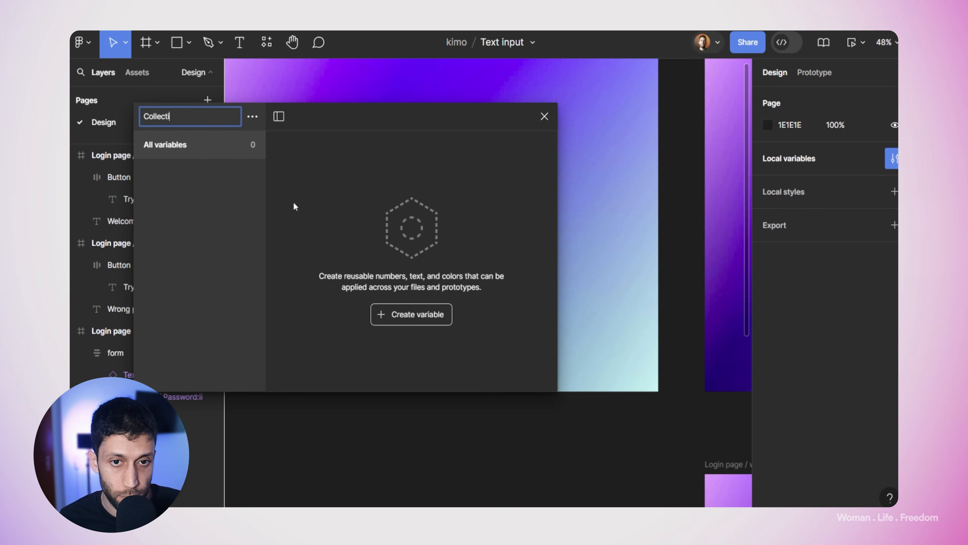
pyautogui.write('Users')
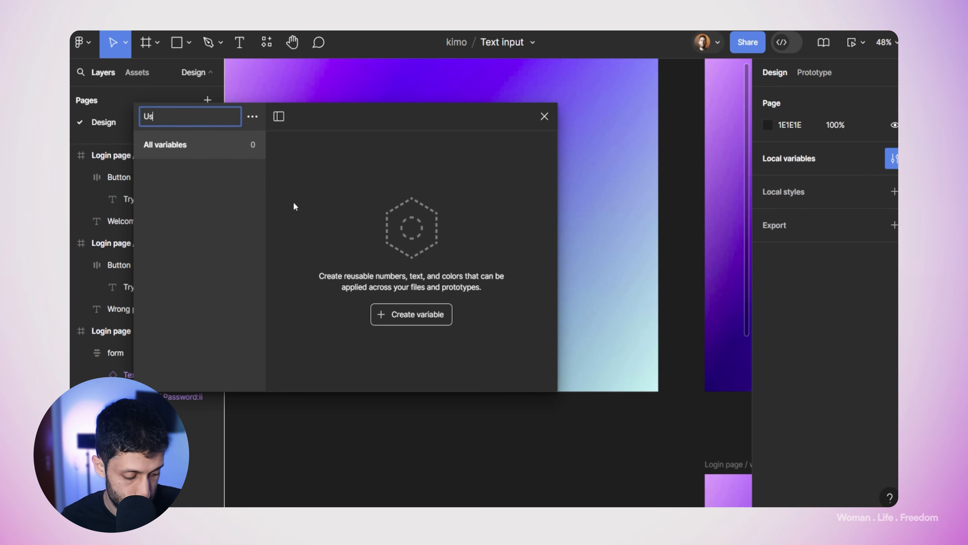
# Step: Add string variable ID1001, rename the value column to Name, and enter the user's name
pyautogui.click(393, 316)
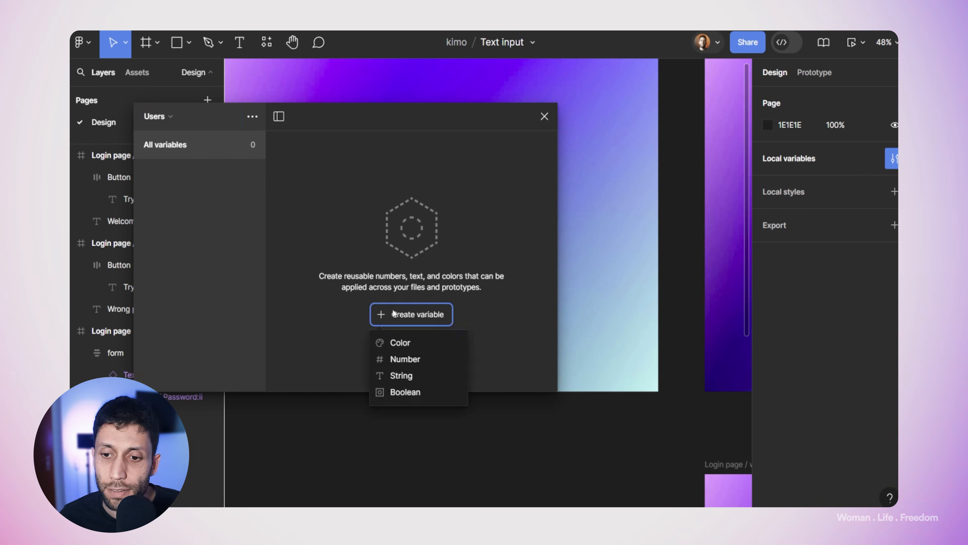
pyautogui.click(400, 378)
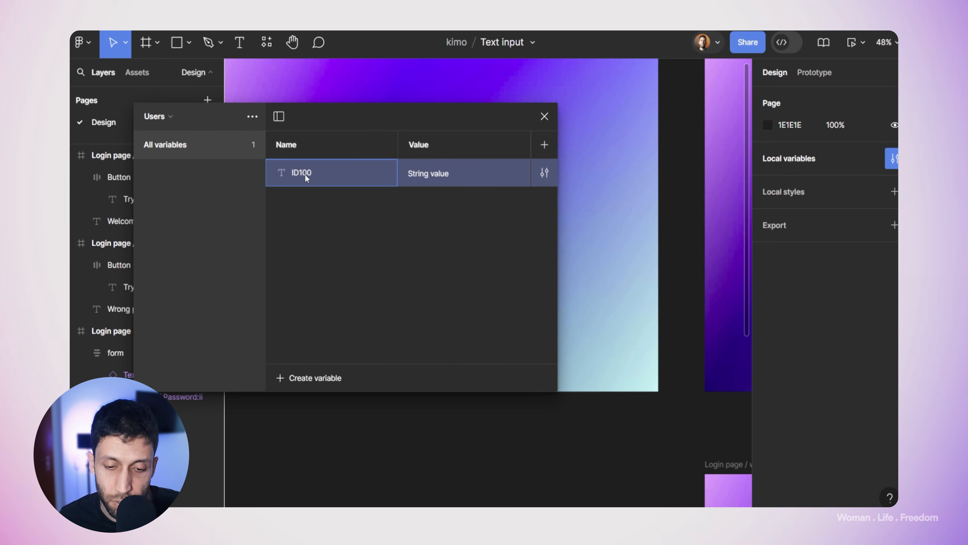
pyautogui.write('1')
pyautogui.press('Tab')
pyautogui.doubleClick(422, 146)
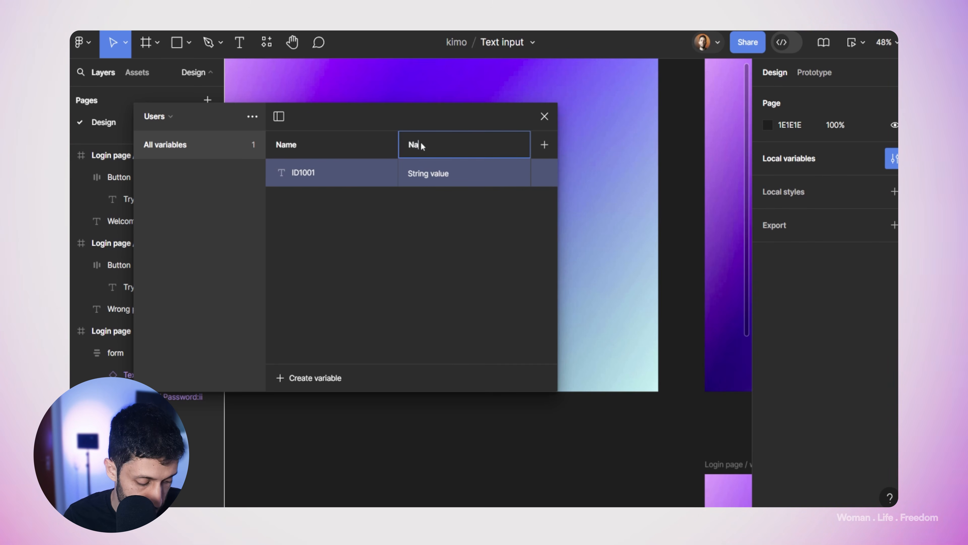
pyautogui.click(421, 174)
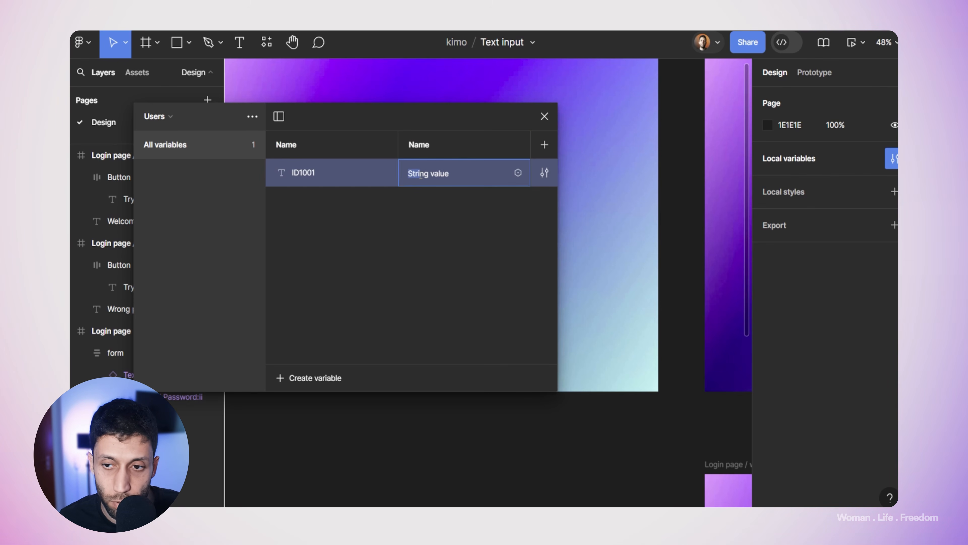
pyautogui.write('Kiarash')
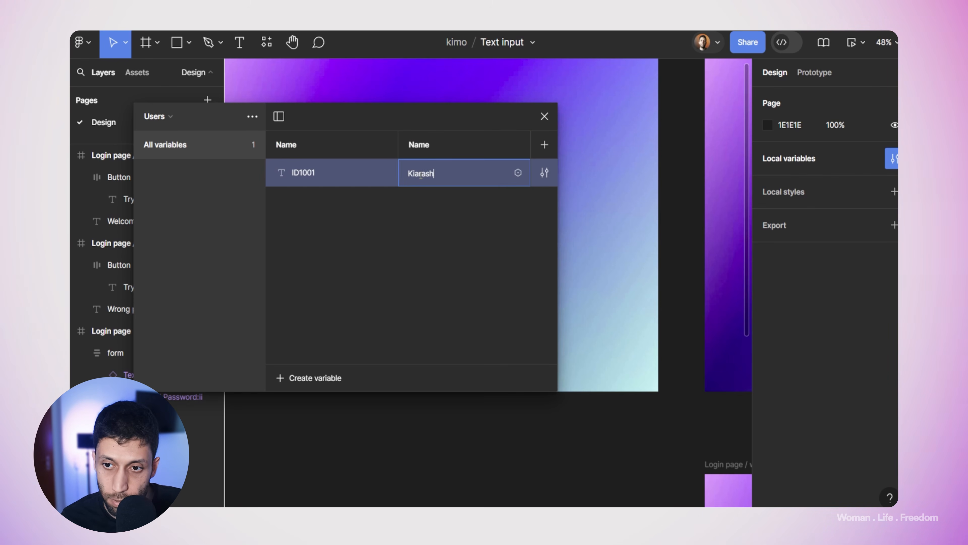
# Step: Add an Email column and fill in the user's e-mail address
pyautogui.click(545, 145)
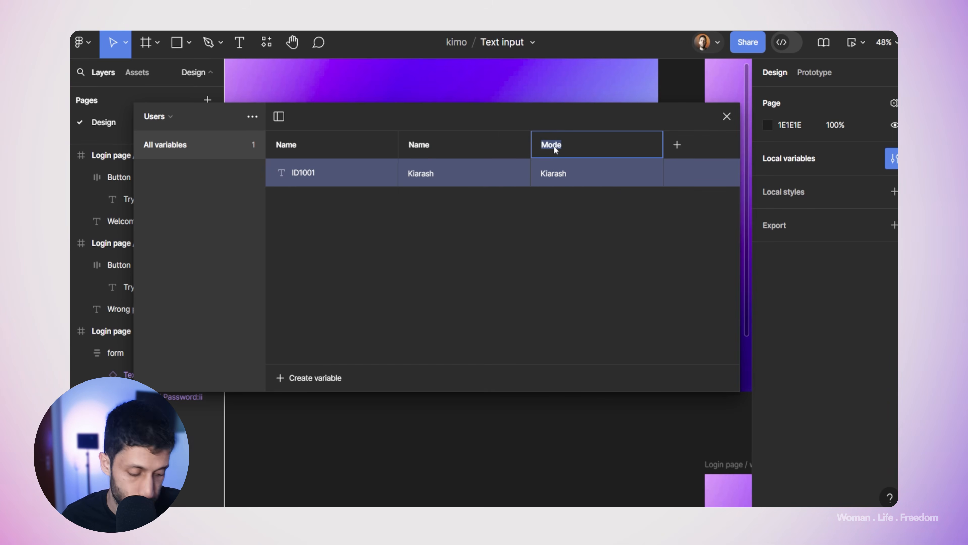
pyautogui.write('Email')
pyautogui.click(556, 168)
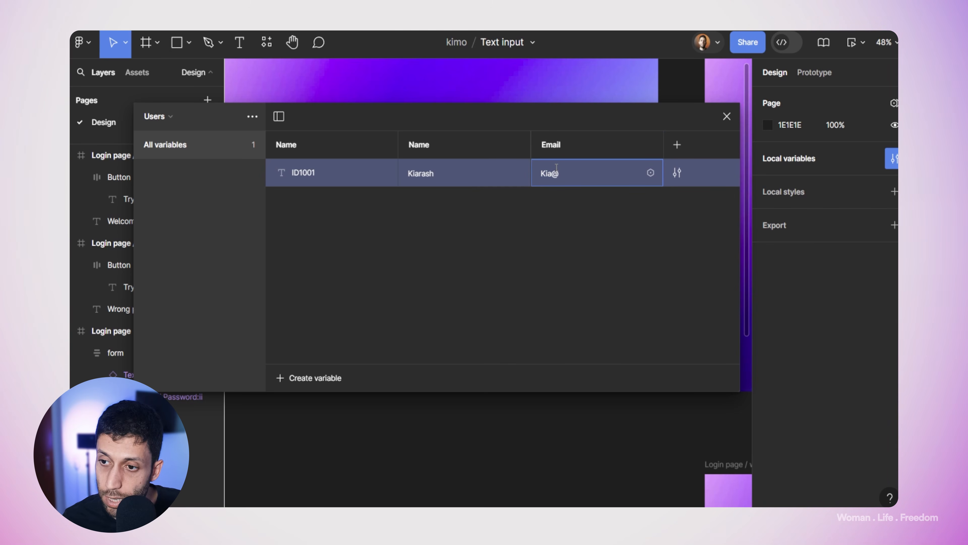
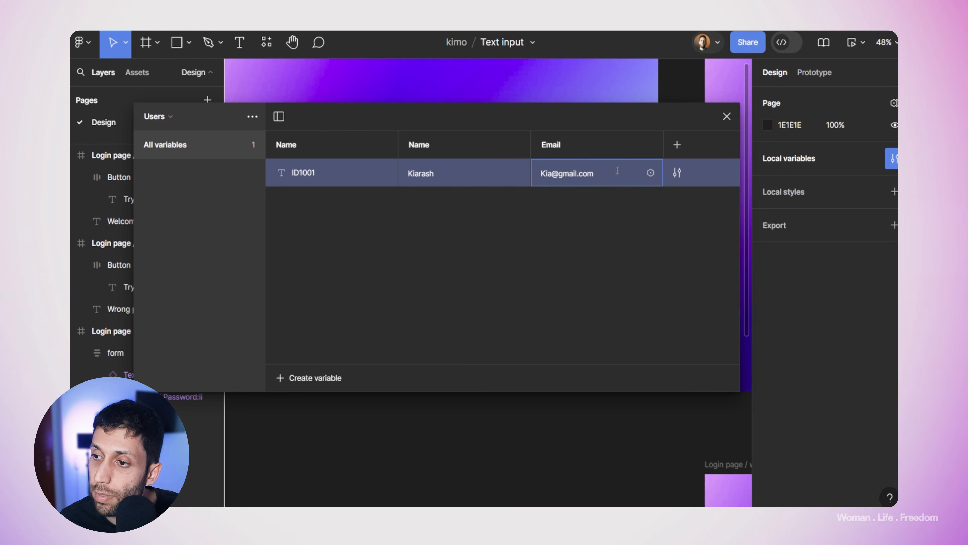
# Step: Add a Password value column and give ID1001 its password
pyautogui.click(677, 144)
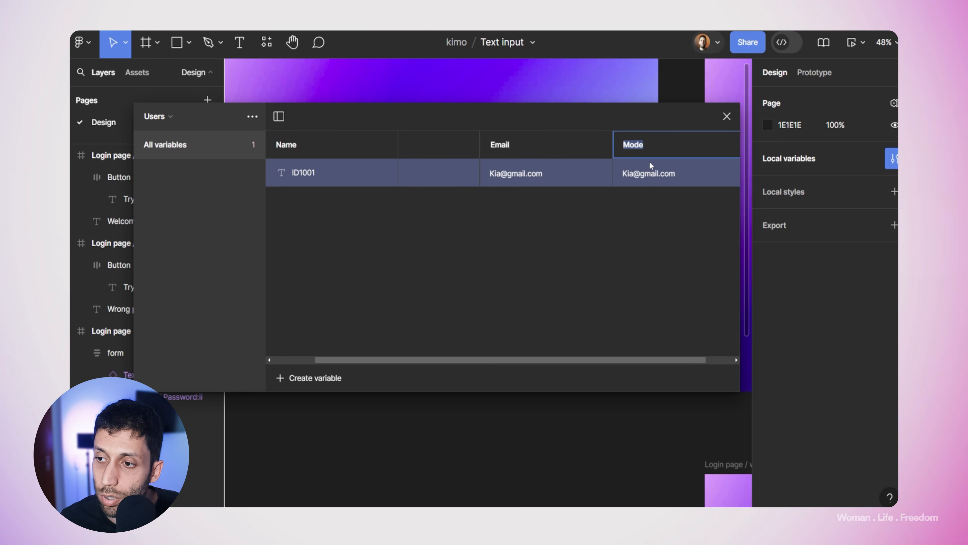
pyautogui.write('Password')
pyautogui.doubleClick(634, 176)
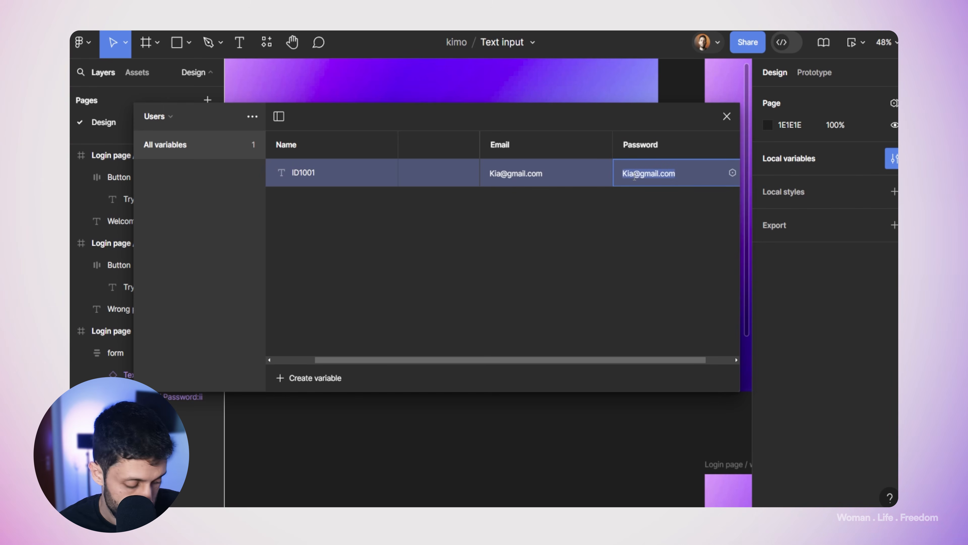
pyautogui.write('1234')
# Step: Duplicate the ID1001 variable as ID1002 and give it a new Name value
pyautogui.rightClick(331, 182)
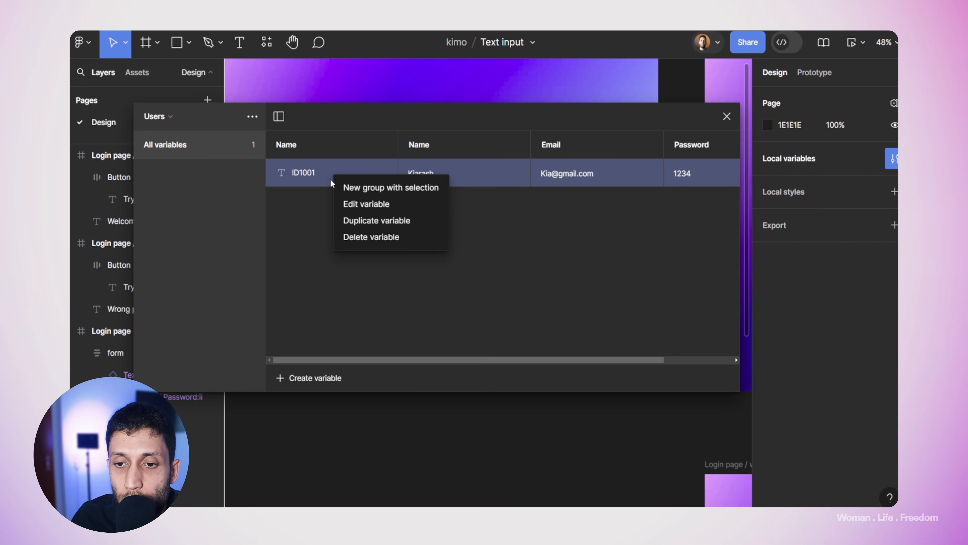
pyautogui.click(350, 221)
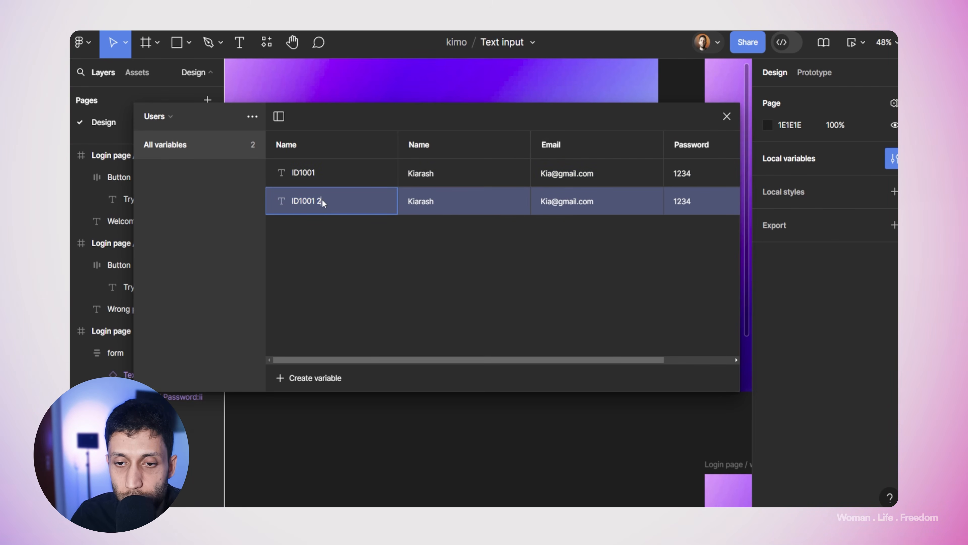
pyautogui.write('ID1002')
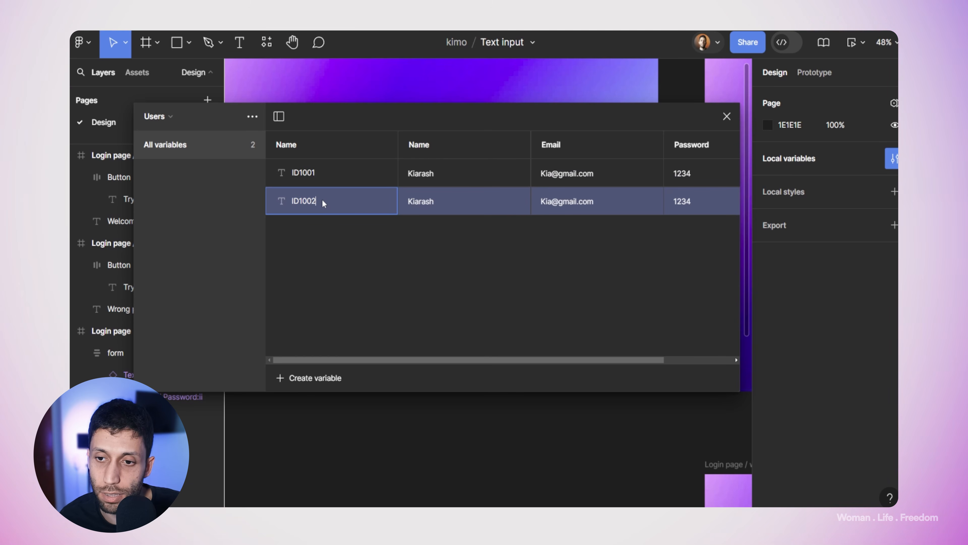
pyautogui.doubleClick(408, 203)
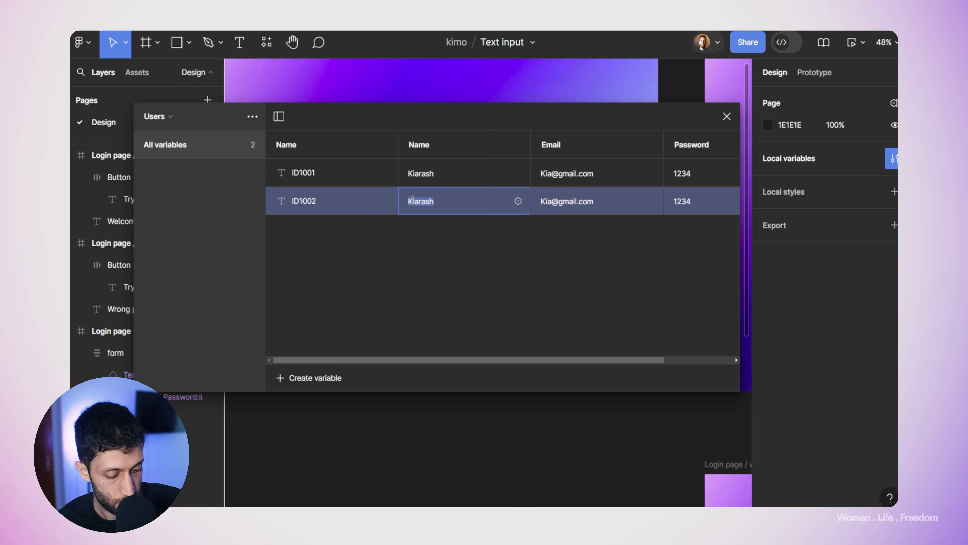
pyautogui.write('Jack')
# Step: Replace ID1002's copied e-mail with its own address and set a different password
pyautogui.doubleClick(545, 198)
pyautogui.click(545, 199)
pyautogui.press('Delete')
pyautogui.press('Delete')
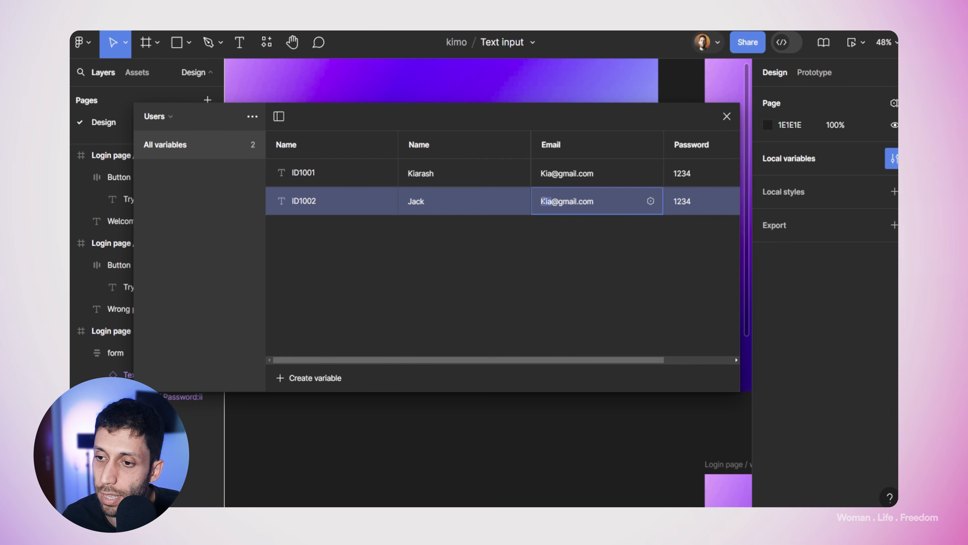
pyautogui.press('BackSpace')
pyautogui.write('Jack')
pyautogui.press('Tab')
pyautogui.write('1')
pyautogui.press('BackSpace')
pyautogui.write('4321')
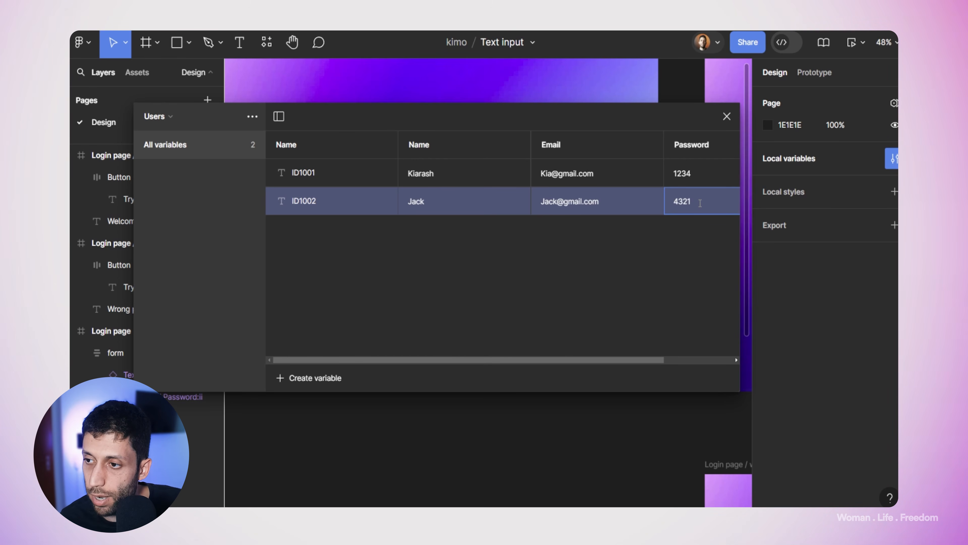
pyautogui.hscroll(3, 639, 356)
pyautogui.hscroll(-3, 569, 323)
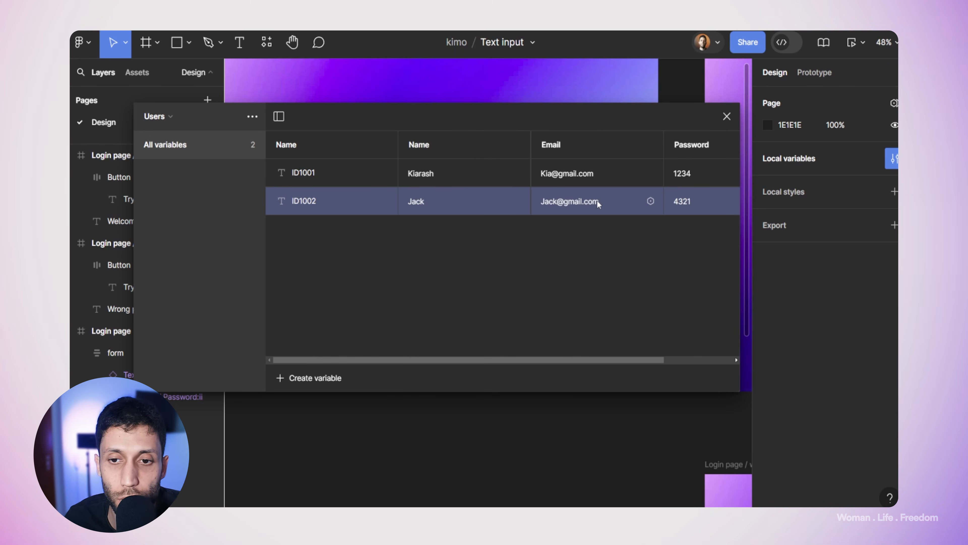
# Step: Close the Local variables window and inspect the login form on the Login page
pyautogui.click(729, 124)
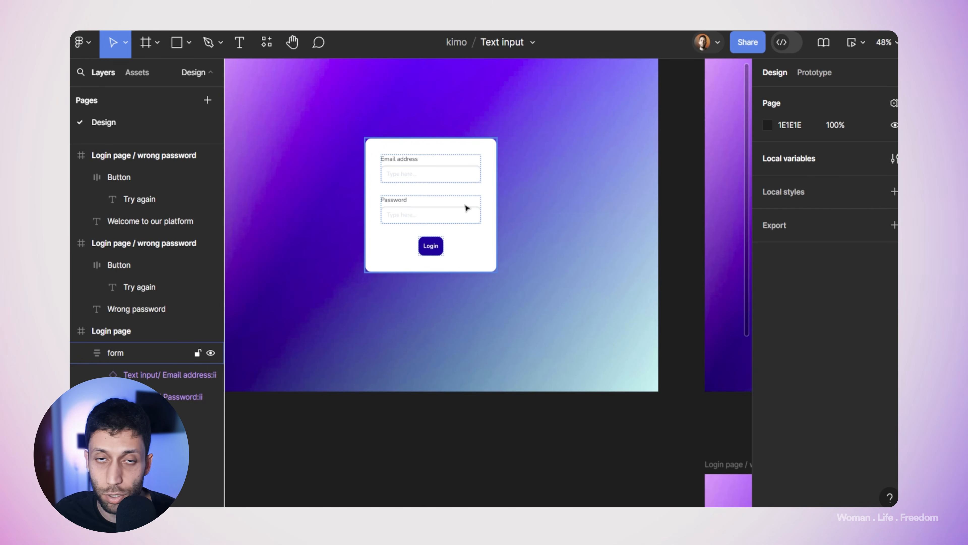
pyautogui.scroll(-5, 466, 207)
pyautogui.hscroll(3, 495, 206)
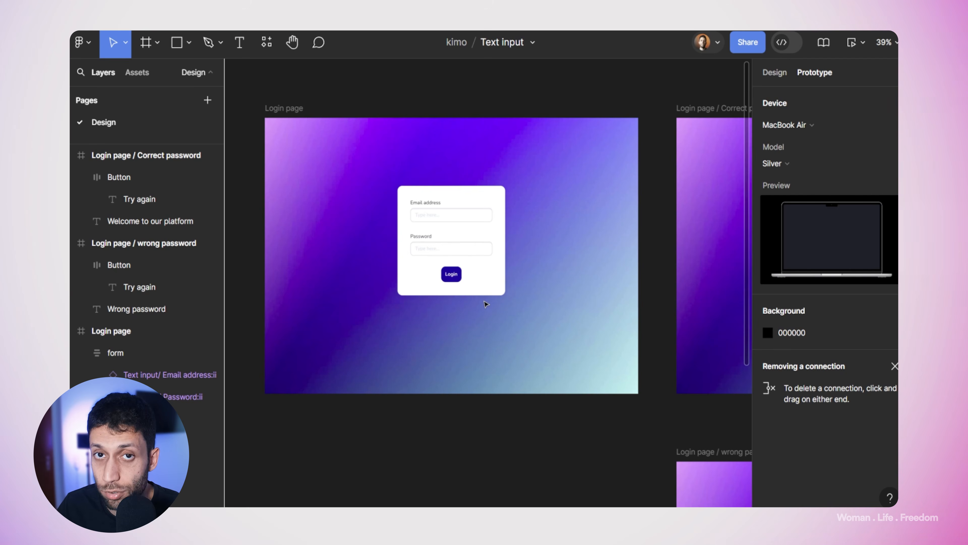
pyautogui.click(434, 286)
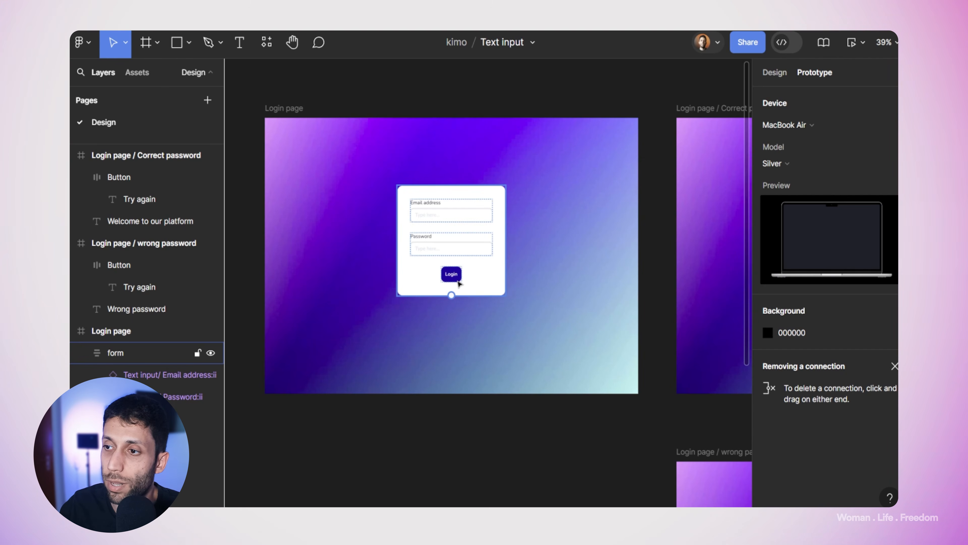
pyautogui.click(519, 88)
# Step: Select the Login button in the Login page frame
pyautogui.hscroll(4, 490, 104)
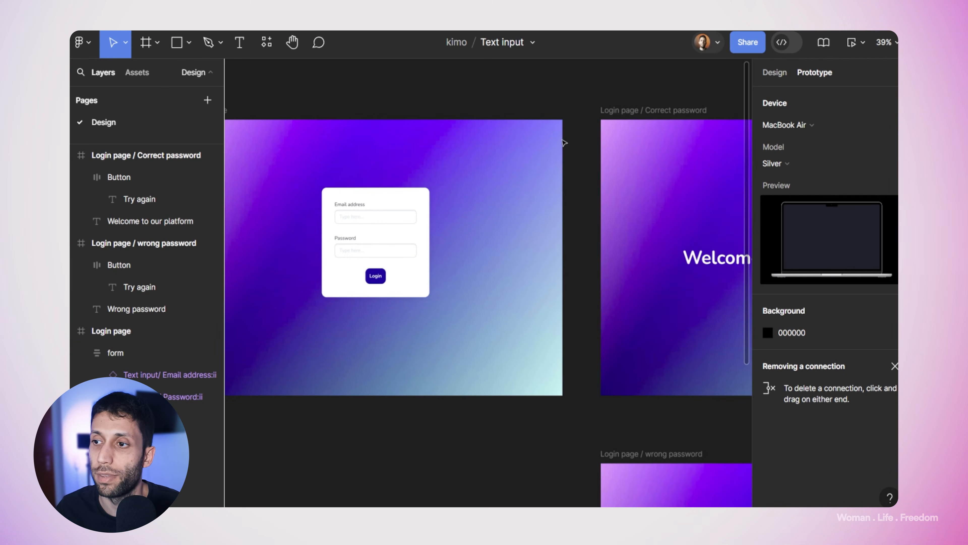
pyautogui.scroll(-2, 556, 89)
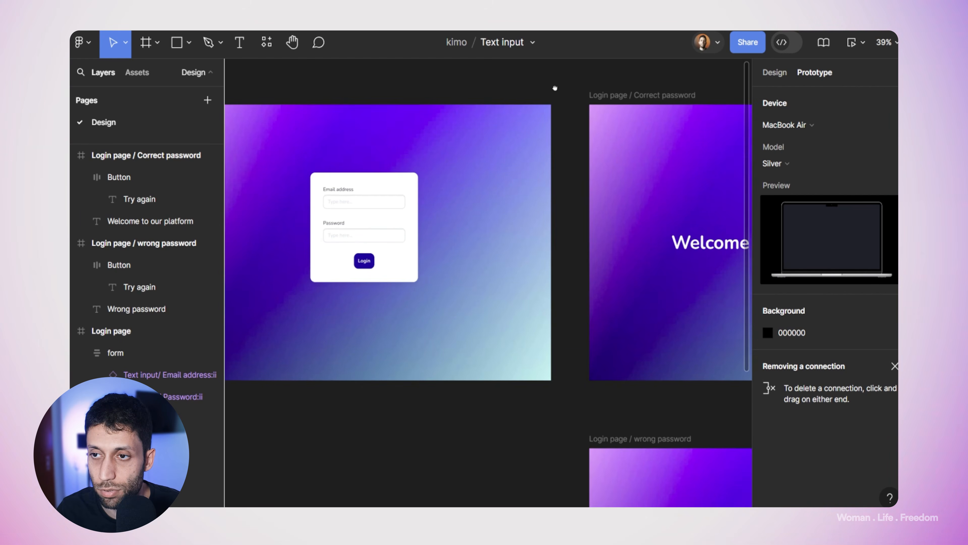
pyautogui.scroll(-4, 413, 359)
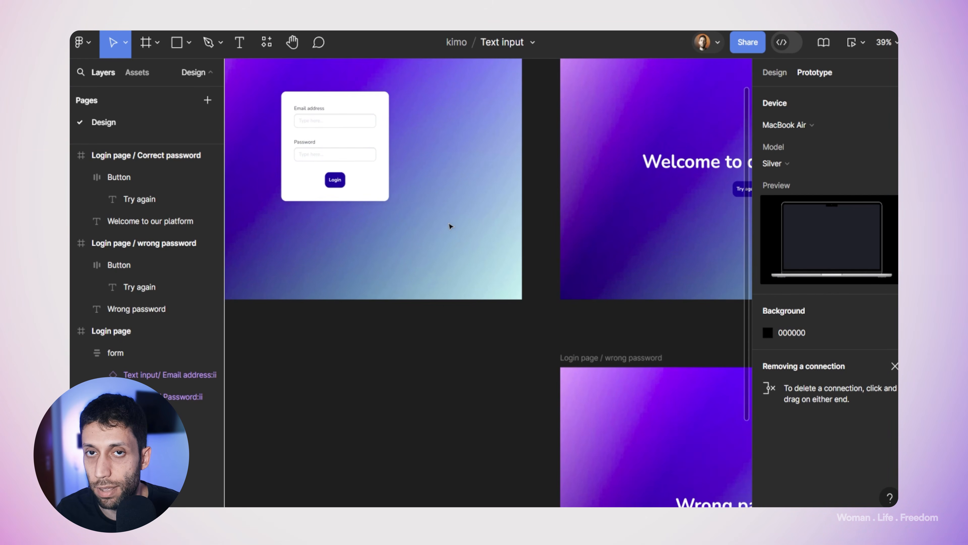
pyautogui.scroll(3, 563, 362)
pyautogui.hscroll(-3, 562, 362)
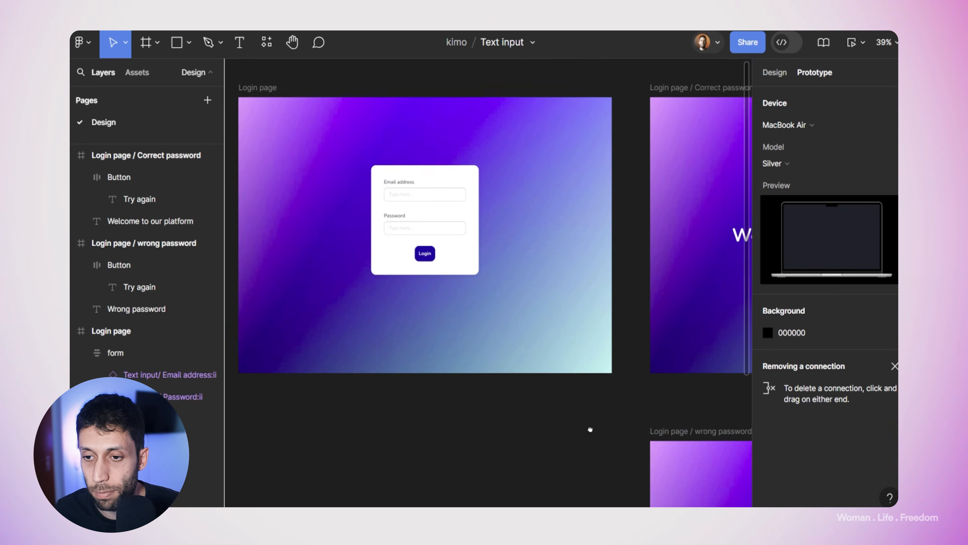
pyautogui.click(429, 263)
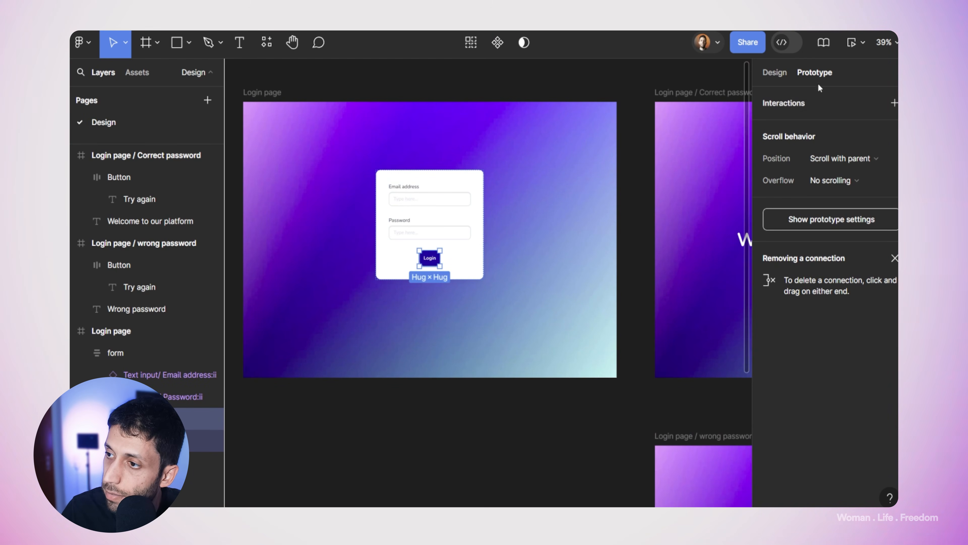
# Step: Give the Login button an on-click Conditional whose if branch navigates to Login page / Correct password
pyautogui.click(893, 108)
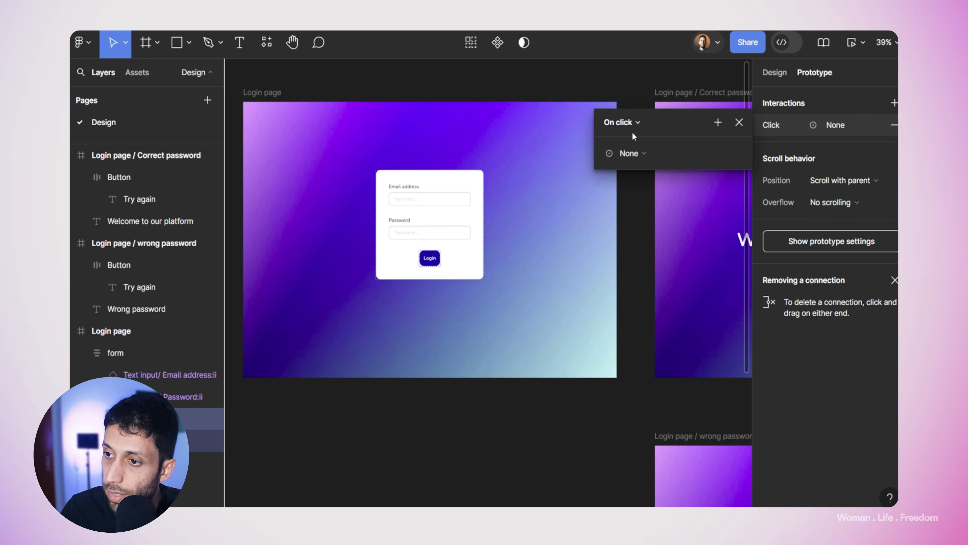
pyautogui.click(643, 154)
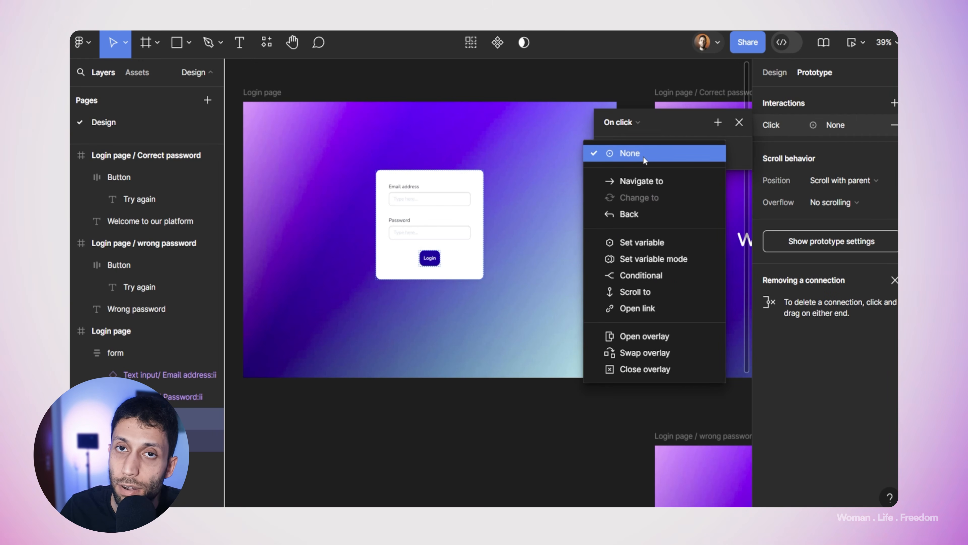
pyautogui.click(661, 276)
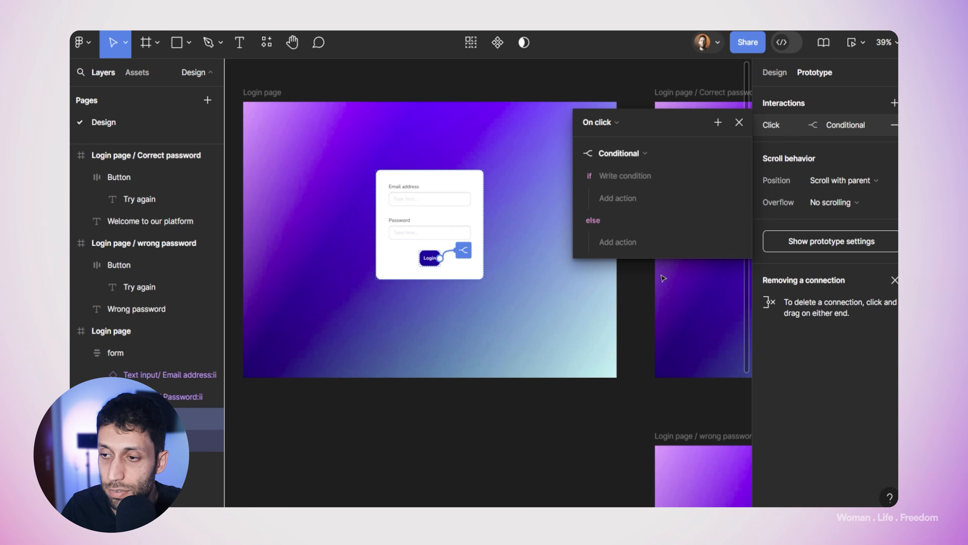
pyautogui.click(612, 197)
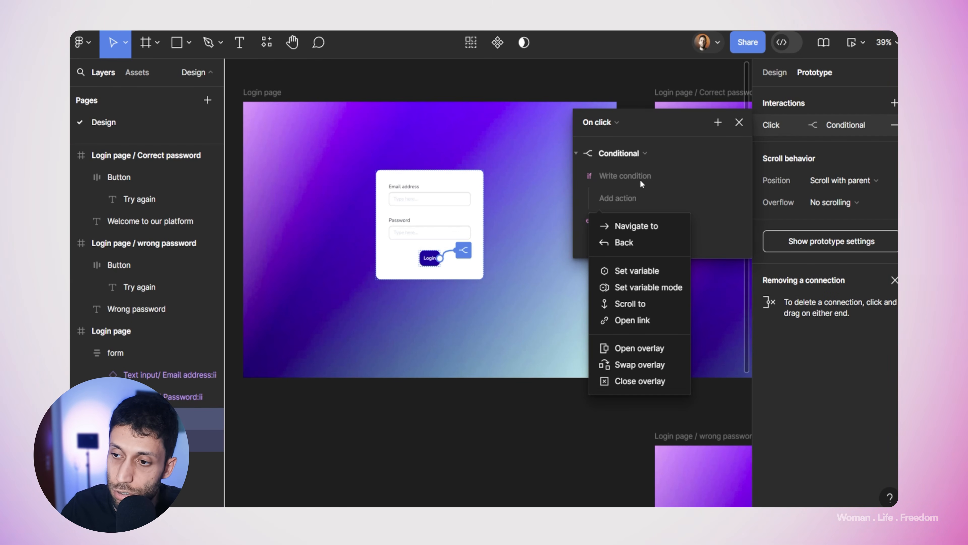
pyautogui.click(648, 227)
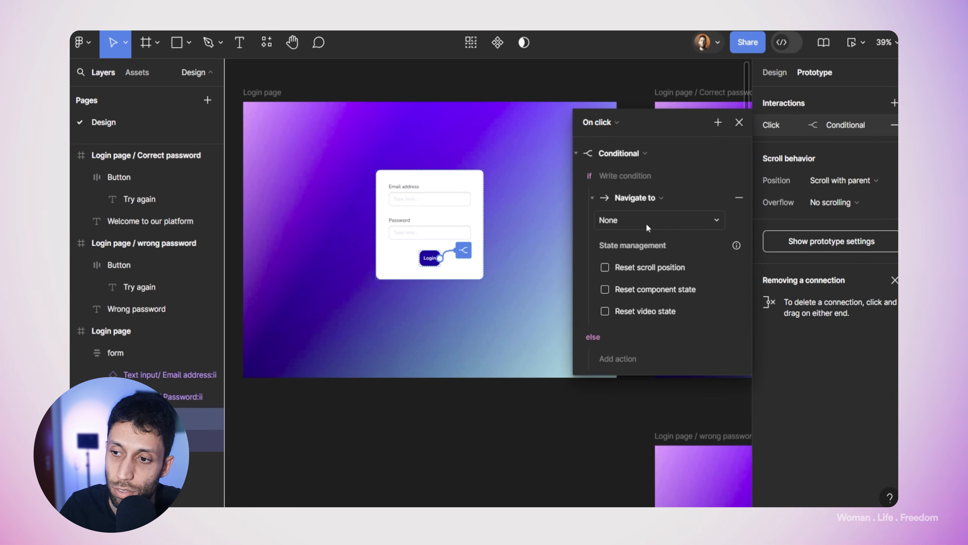
pyautogui.click(648, 225)
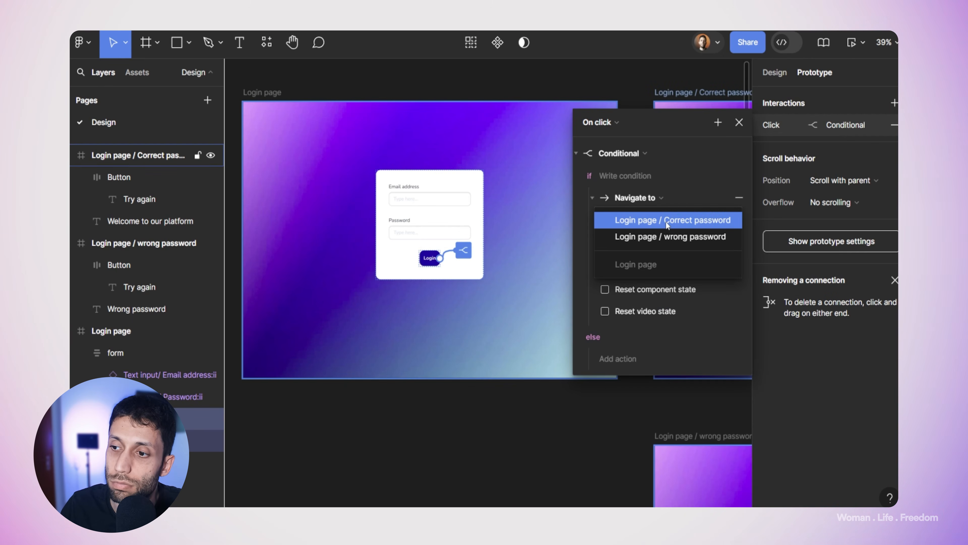
pyautogui.click(667, 221)
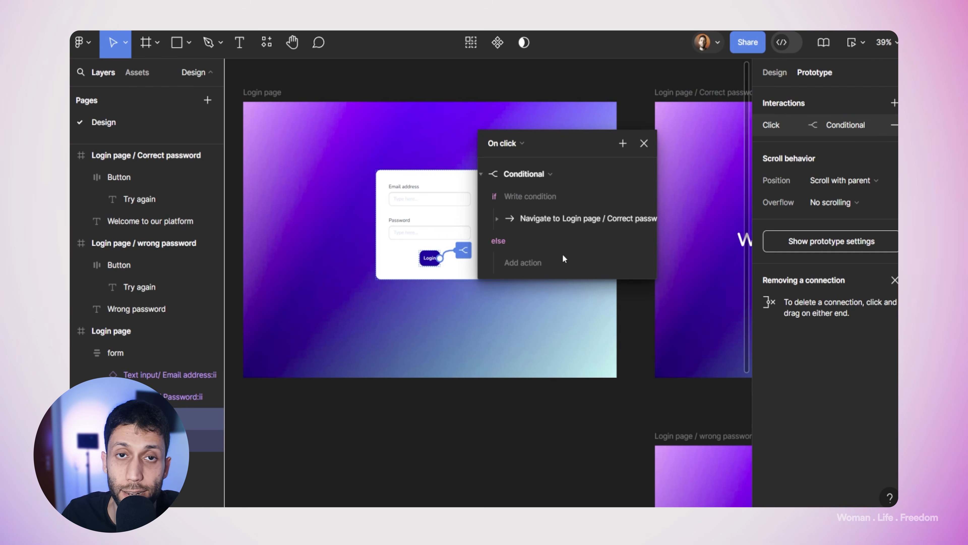
# Step: Start the if condition: e-mail input VALUE == ID1001 Email
pyautogui.click(533, 201)
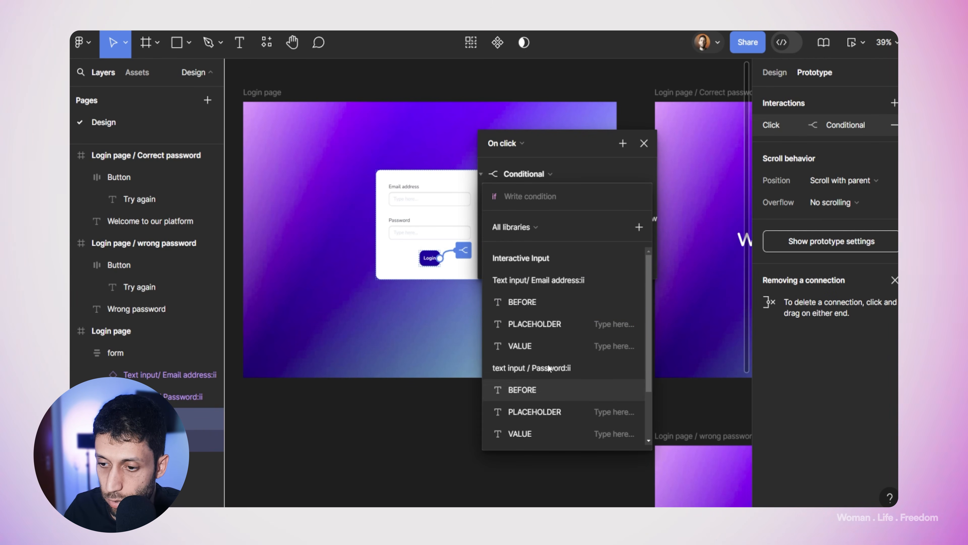
pyautogui.click(529, 346)
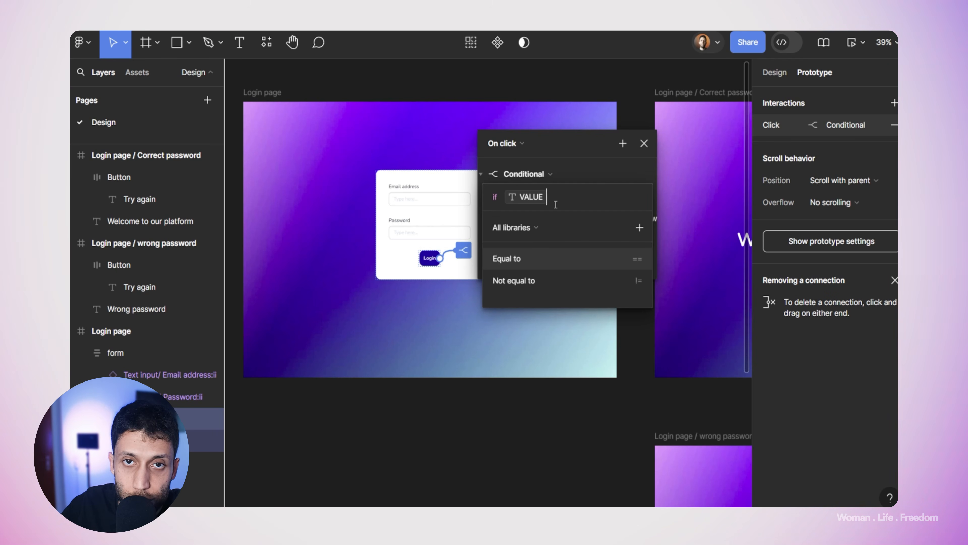
pyautogui.write('==')
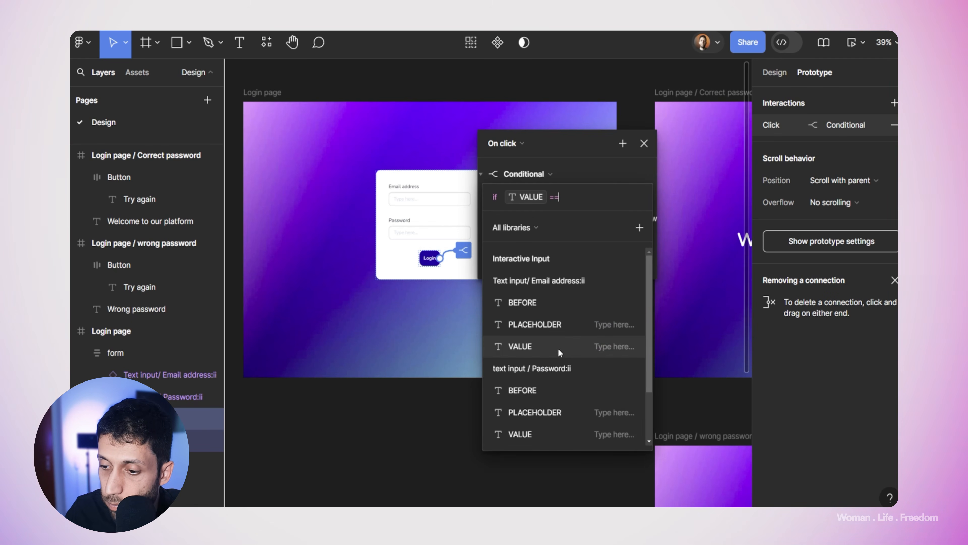
pyautogui.scroll(-3, 558, 349)
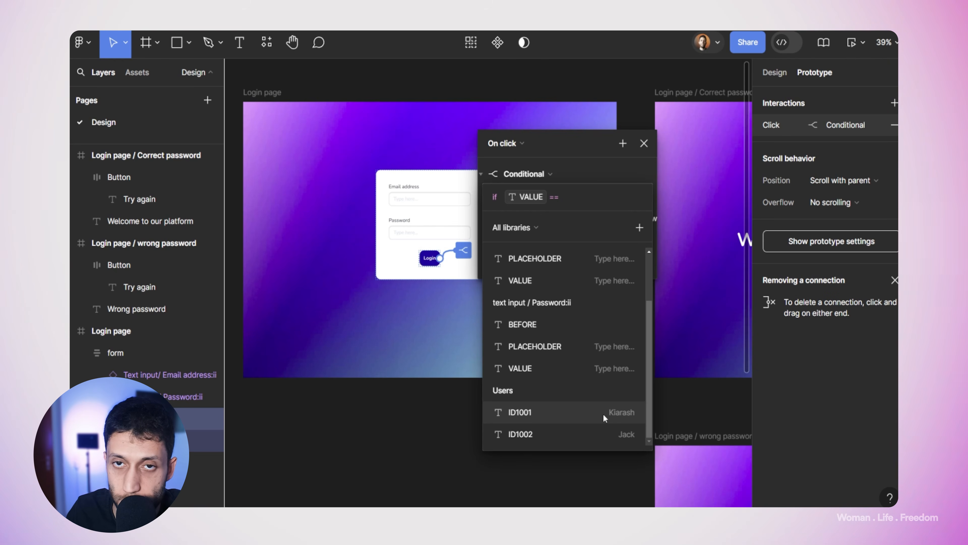
pyautogui.click(625, 414)
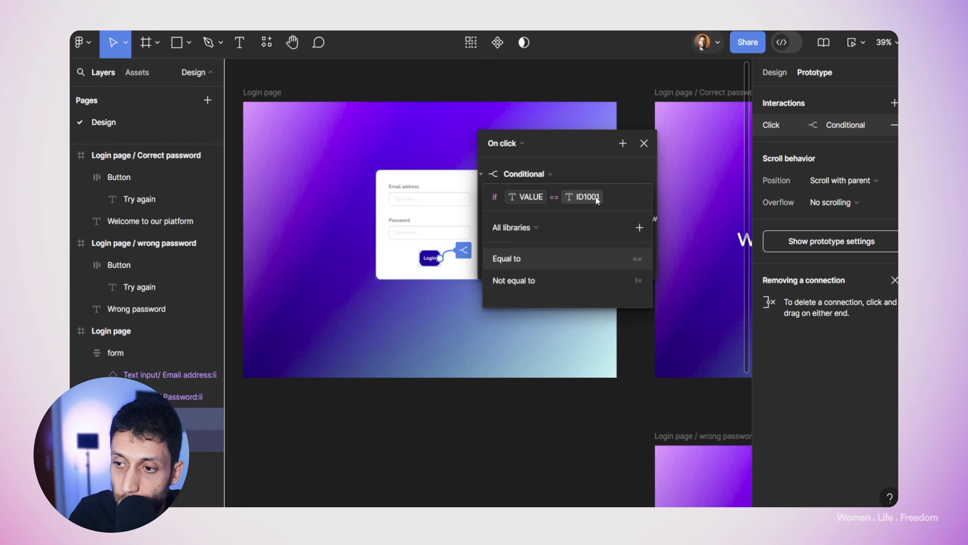
pyautogui.click(586, 197)
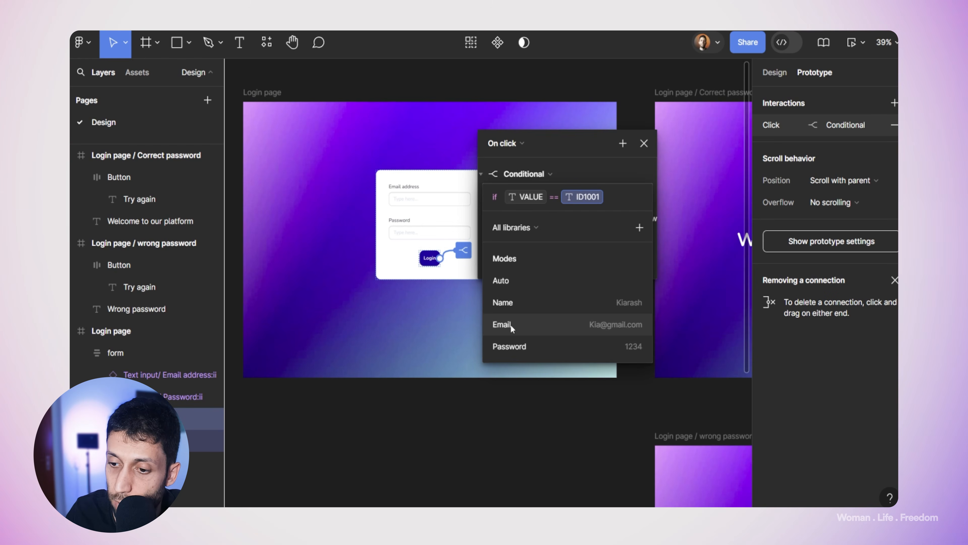
pyautogui.click(517, 324)
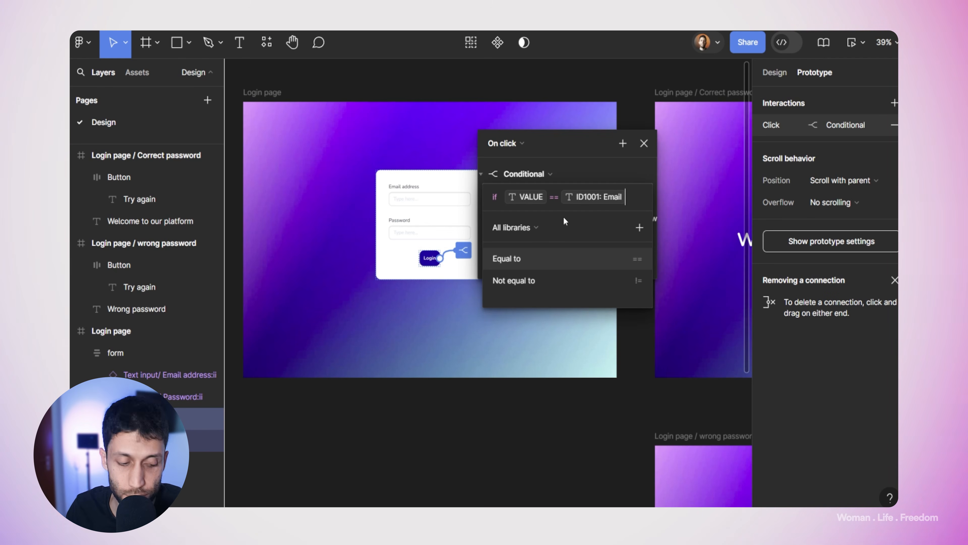
# Step: Extend the condition with 'and' password input VALUE == ID1001 Password
pyautogui.write('a')
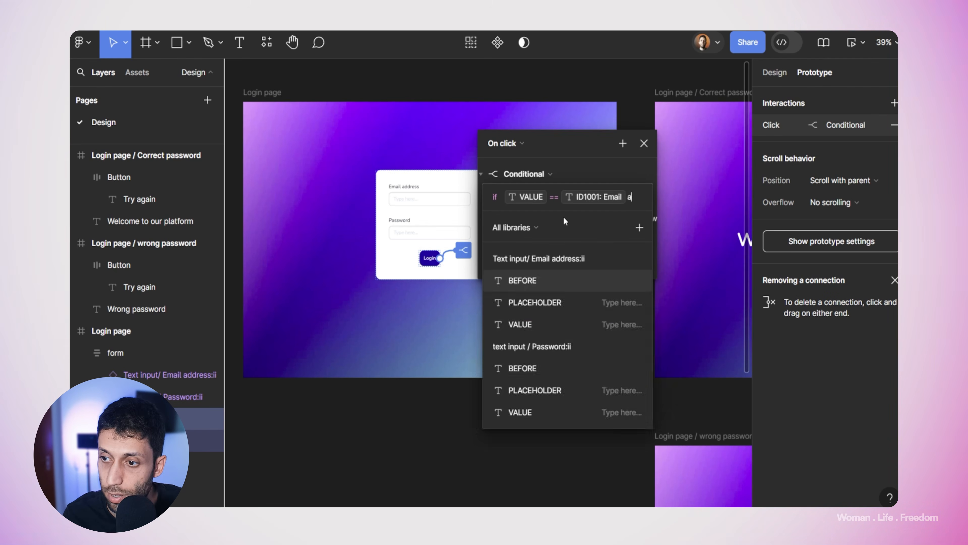
pyautogui.write('nd')
pyautogui.scroll(-3, 562, 407)
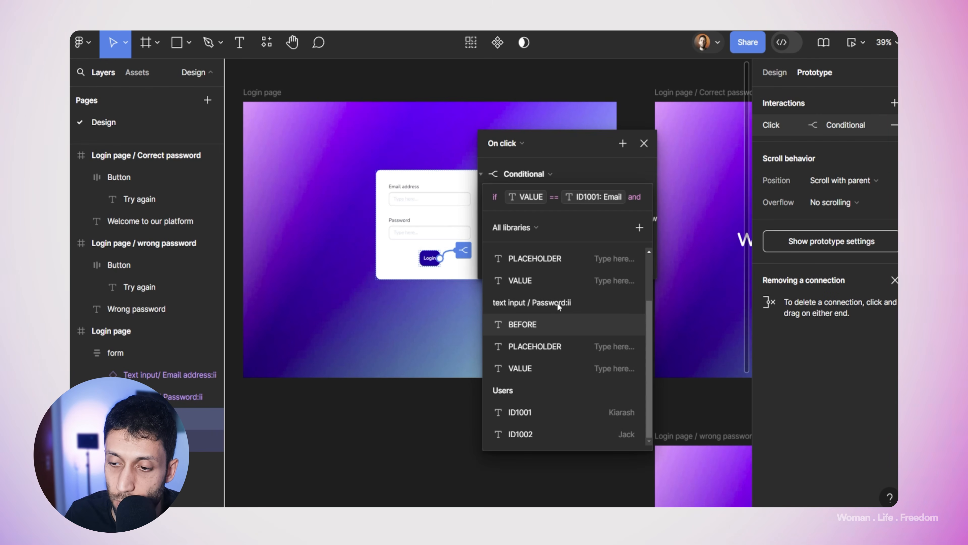
pyautogui.click(519, 370)
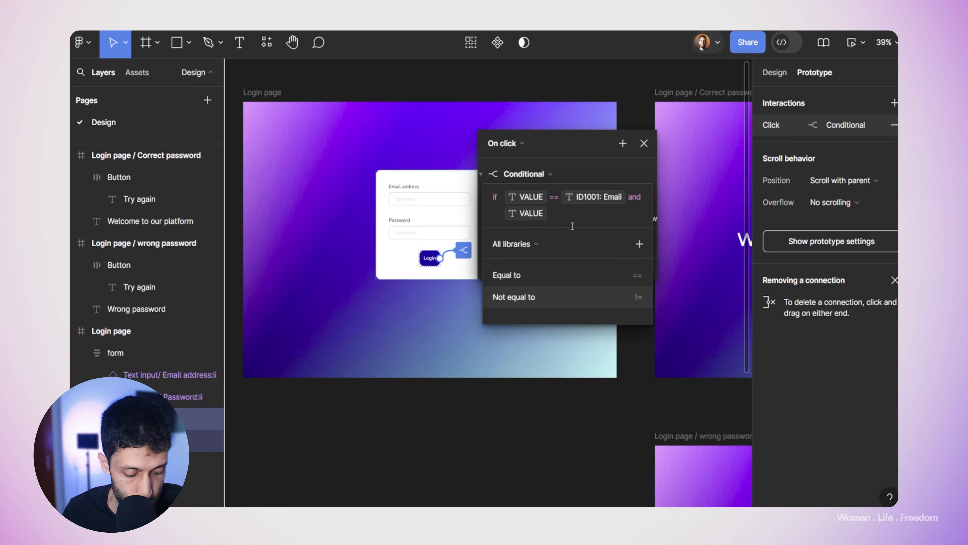
pyautogui.write('==')
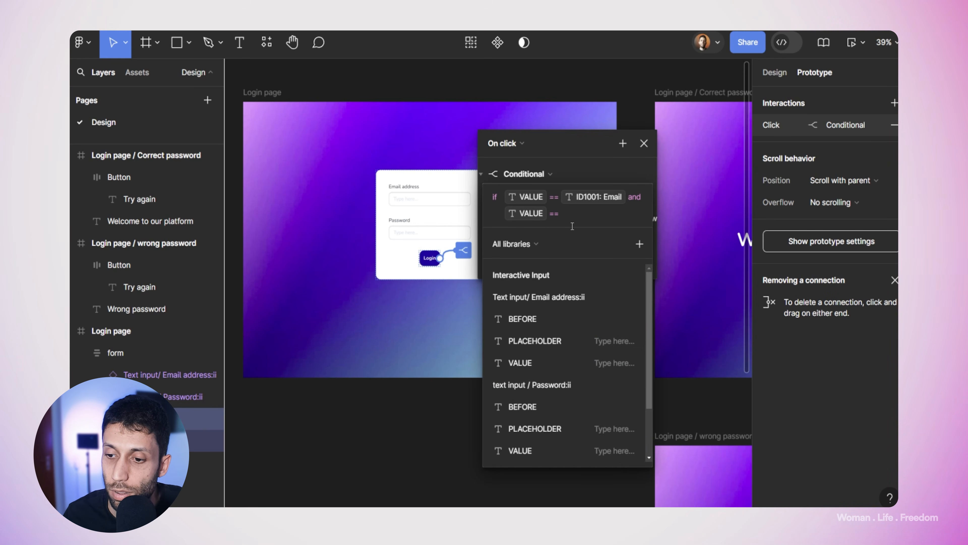
pyautogui.scroll(-3, 575, 379)
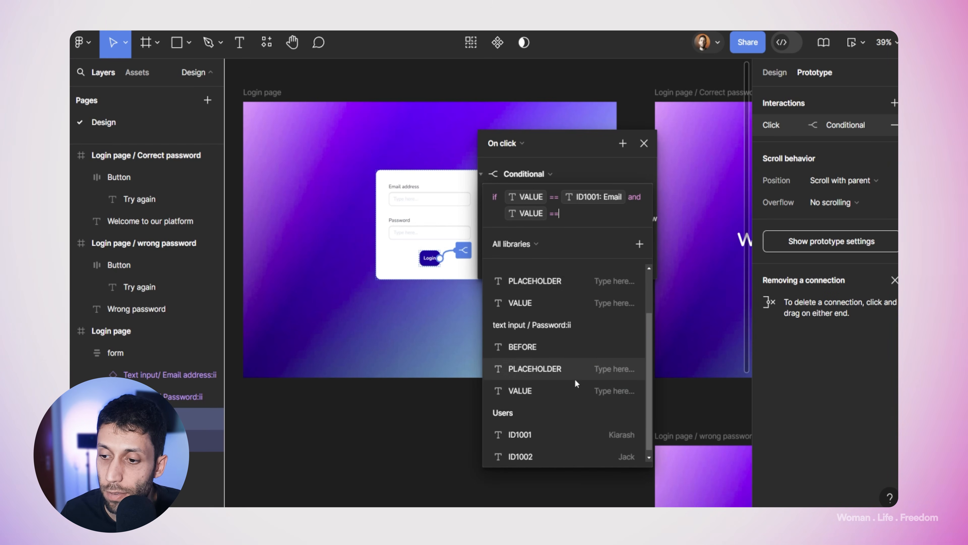
pyautogui.click(527, 433)
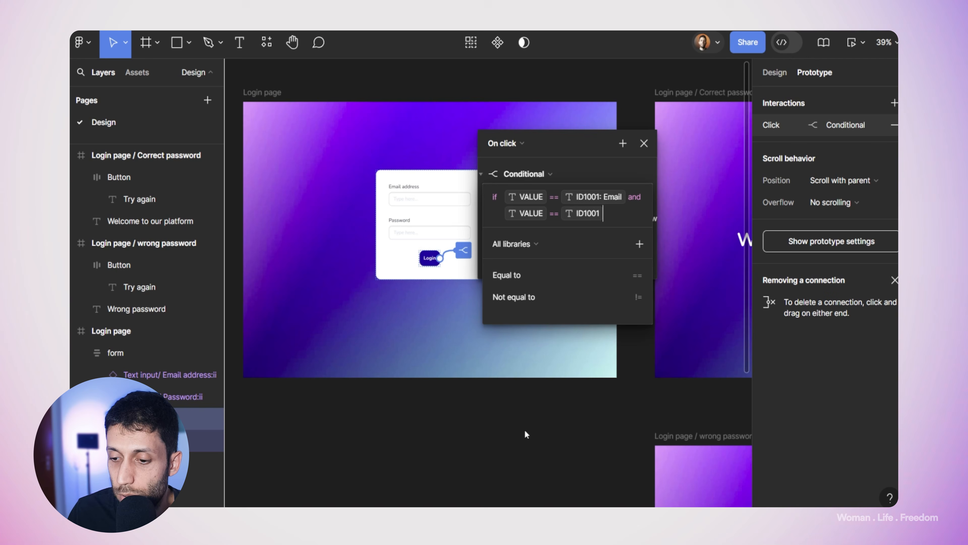
pyautogui.click(586, 220)
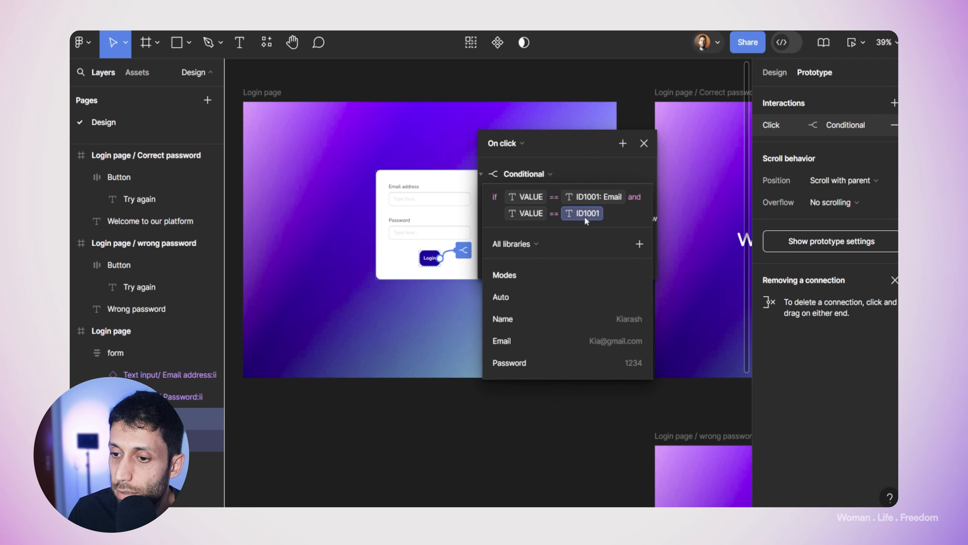
pyautogui.click(539, 359)
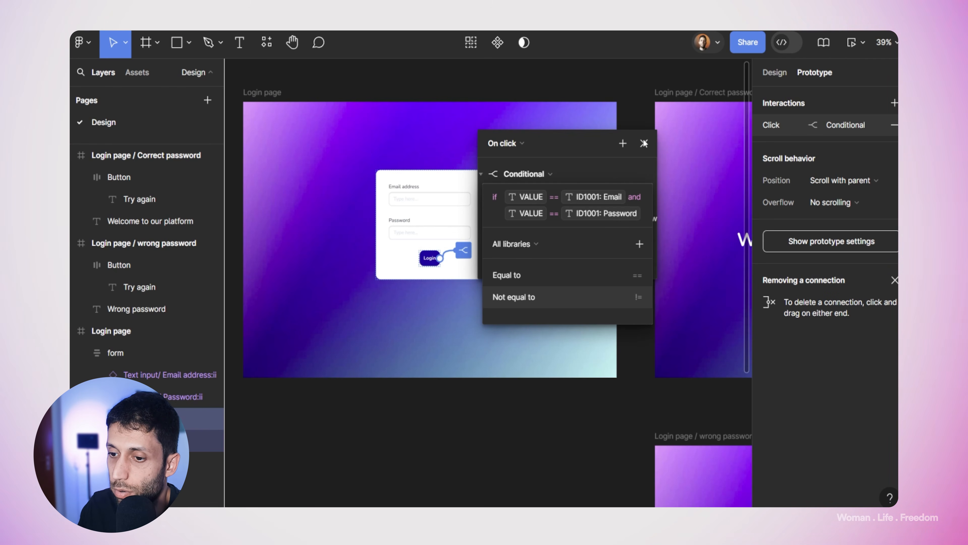
# Step: Commit the login condition, close the interaction settings and reposition the canvas
pyautogui.press('Return')
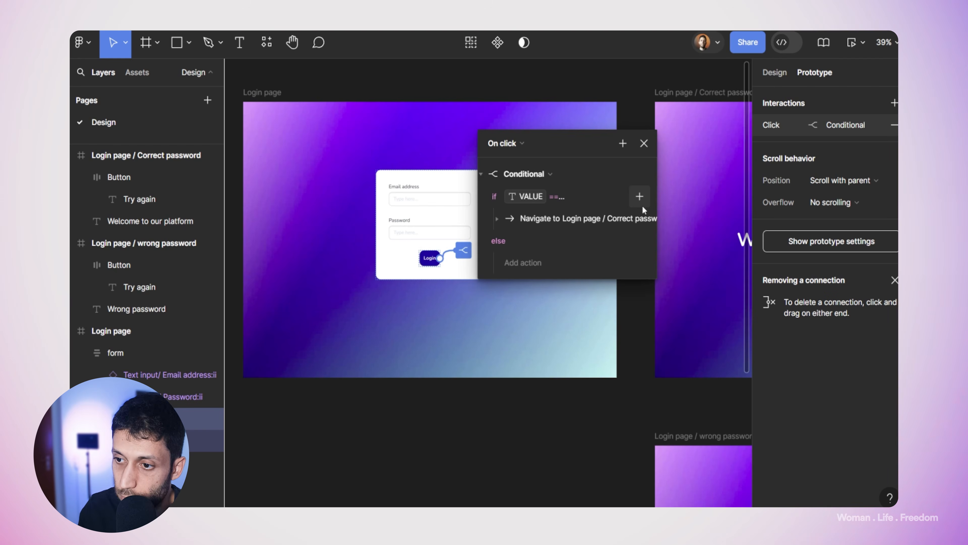
pyautogui.click(560, 196)
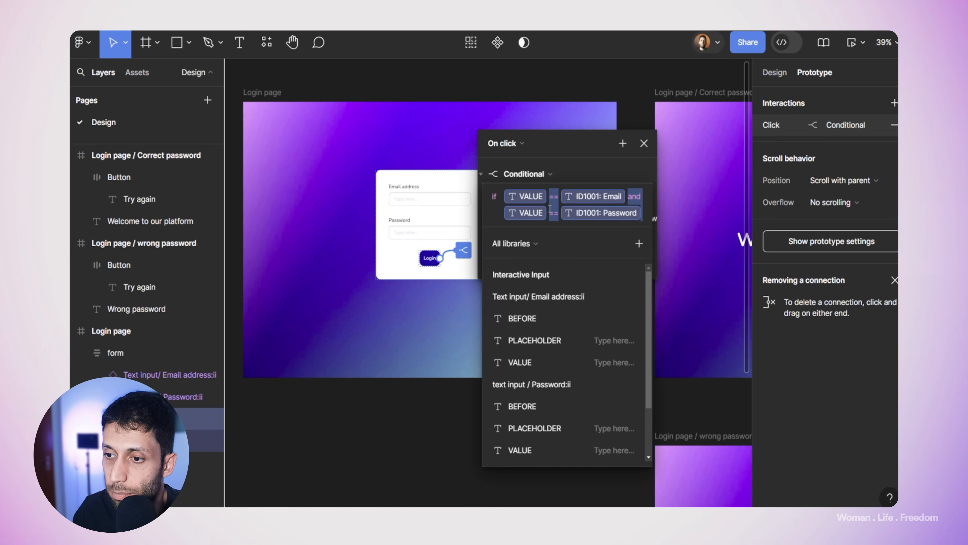
pyautogui.click(584, 178)
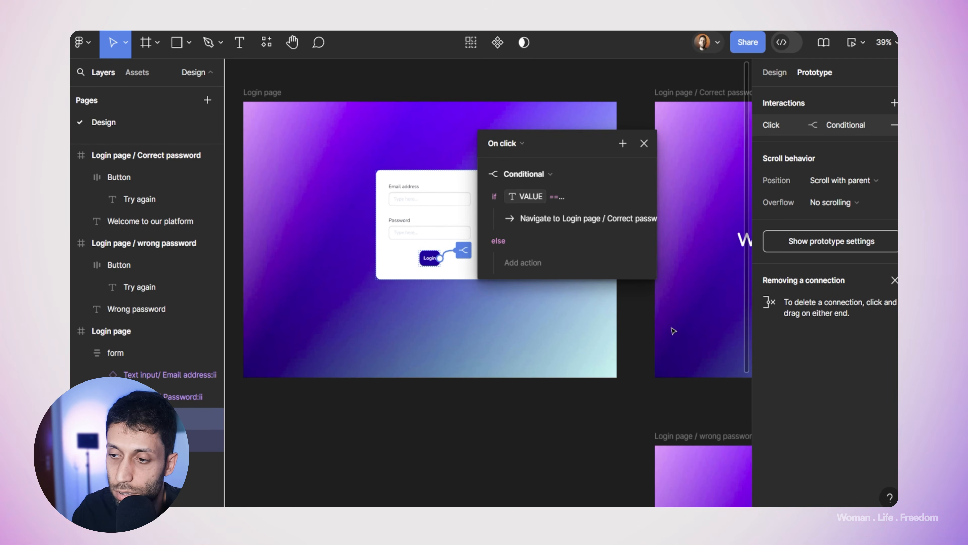
pyautogui.click(633, 327)
pyautogui.moveTo(632, 326); pyautogui.dragTo(431, 349)
pyautogui.moveTo(512, 296); pyautogui.dragTo(629, 260)
# Step: Make the else branch navigate to Login page / wrong password
pyautogui.click(369, 238)
pyautogui.moveTo(467, 228); pyautogui.dragTo(536, 143)
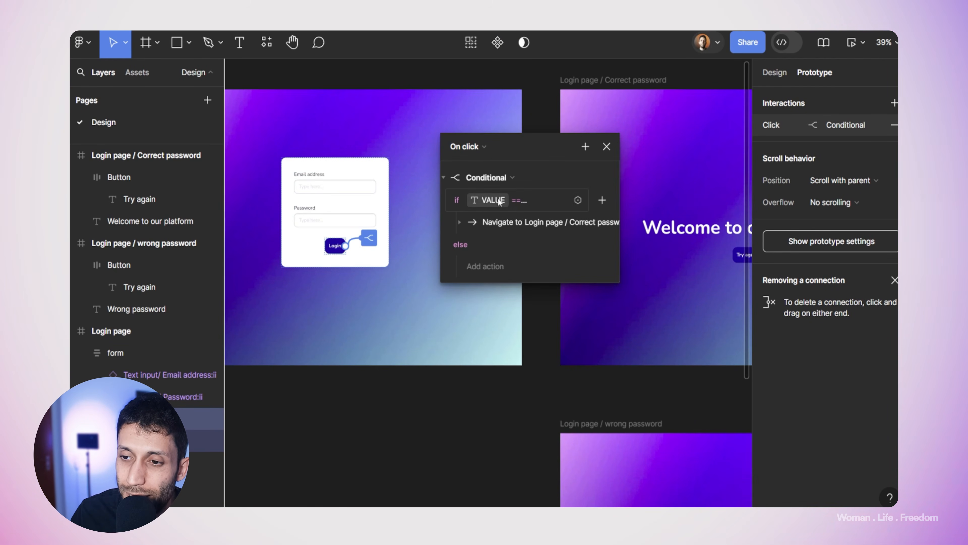
pyautogui.click(489, 266)
pyautogui.click(506, 295)
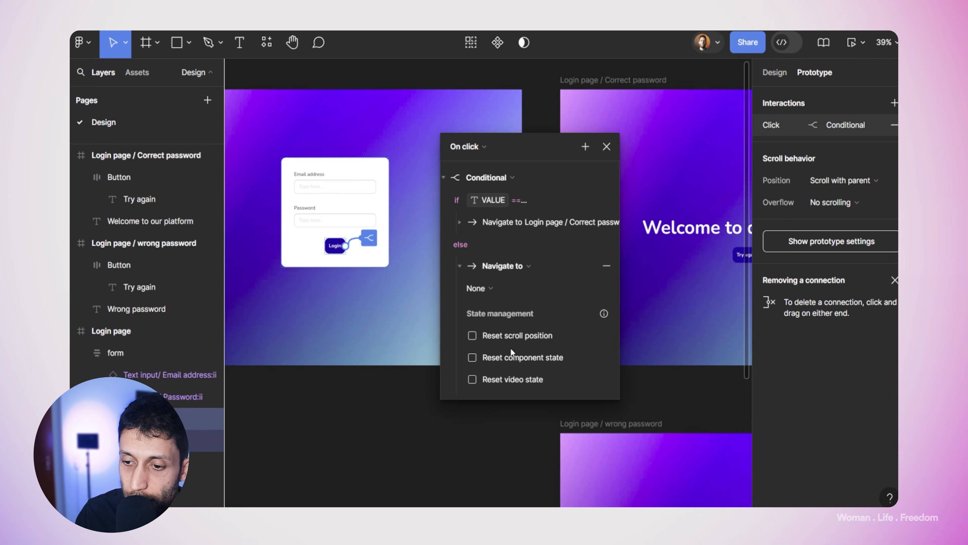
pyautogui.click(480, 289)
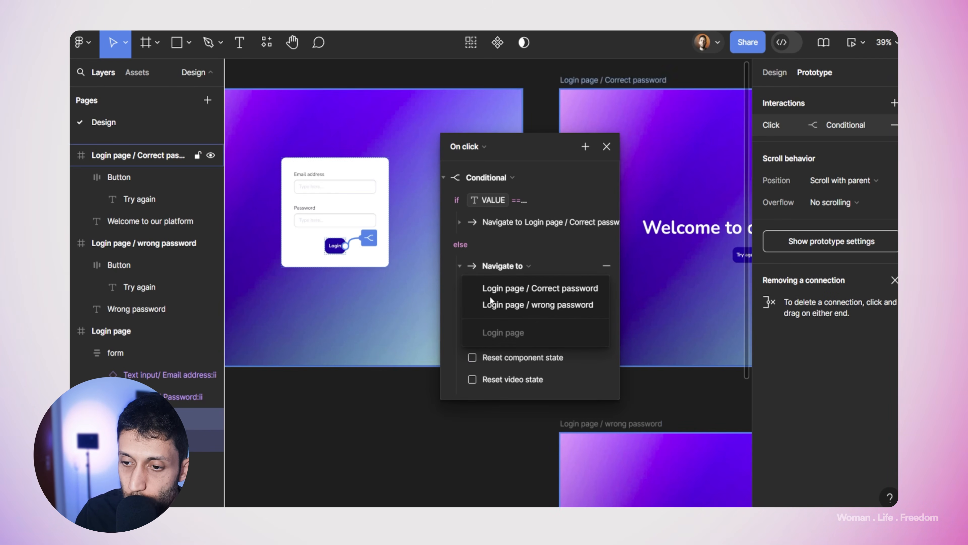
pyautogui.click(522, 304)
pyautogui.click(380, 132)
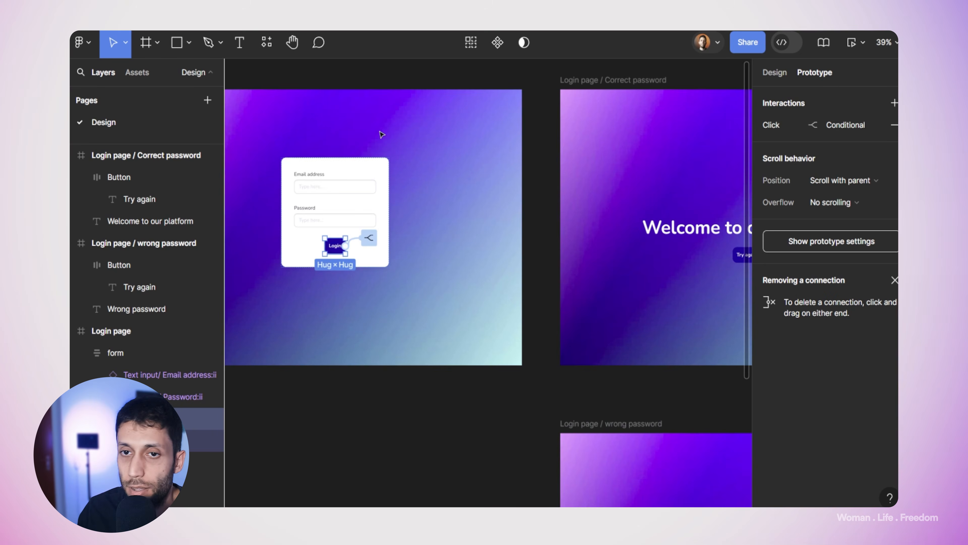
# Step: Select the Login page frame and open an enlarged prototype preview
pyautogui.click(310, 79)
pyautogui.hscroll(-3, 294, 82)
pyautogui.click(288, 104)
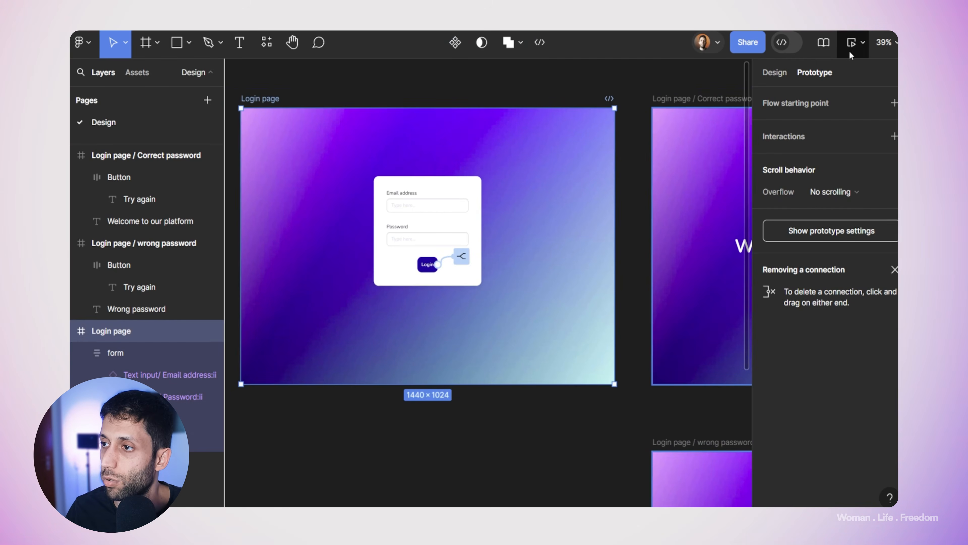
pyautogui.click(851, 41)
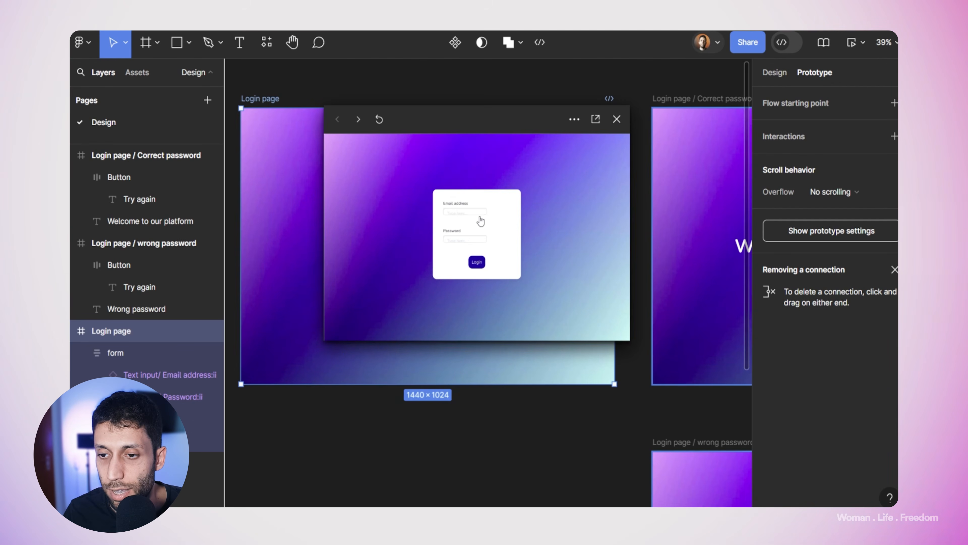
pyautogui.moveTo(634, 187); pyautogui.dragTo(767, 196)
# Step: Enter a wrong e-mail and password in the preview and submit Login
pyautogui.click(523, 249)
pyautogui.click(521, 234)
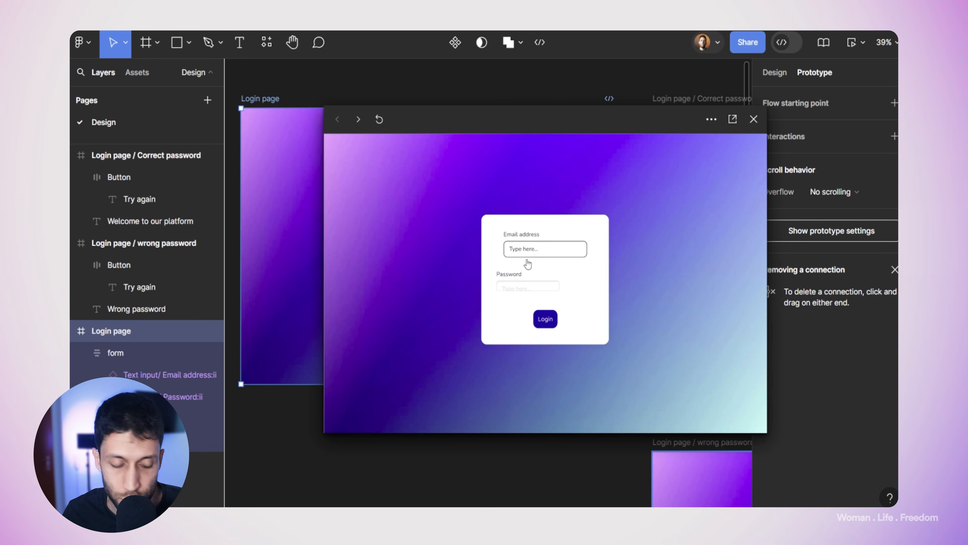
pyautogui.write('kiasd')
pyautogui.click(532, 284)
pyautogui.write('sdsd')
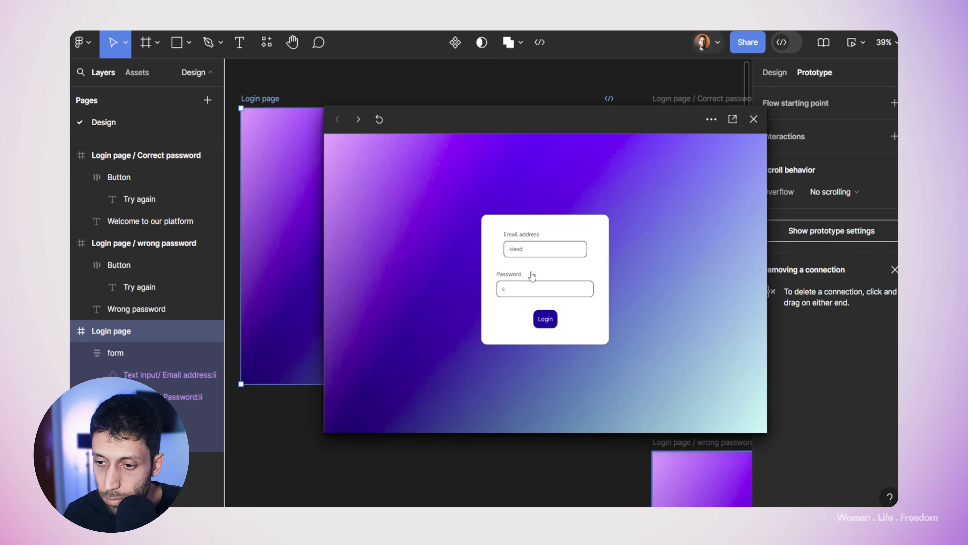
pyautogui.click(548, 316)
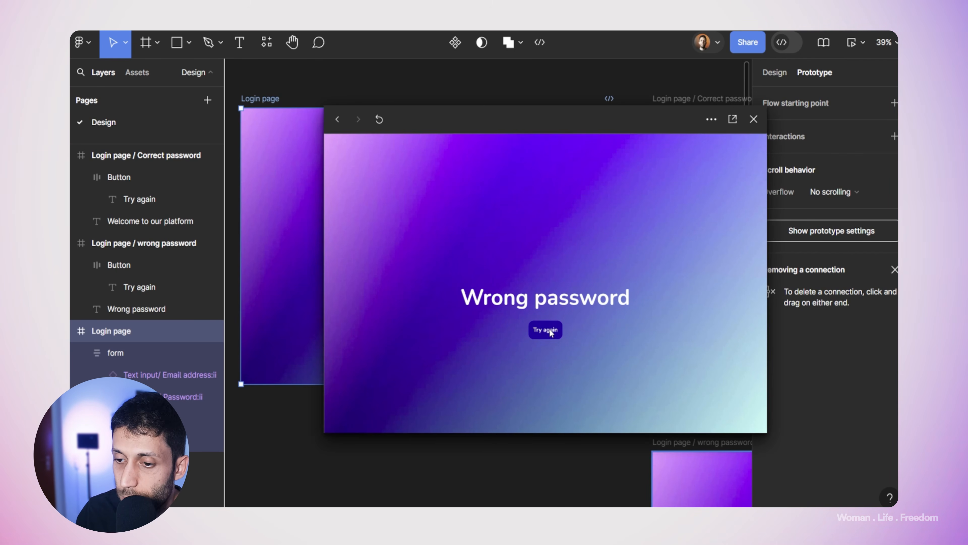
pyautogui.moveTo(647, 130); pyautogui.dragTo(252, 138)
# Step: Draw a prototype connection from the Try again button on the wrong password frame
pyautogui.scroll(-5, 512, 329)
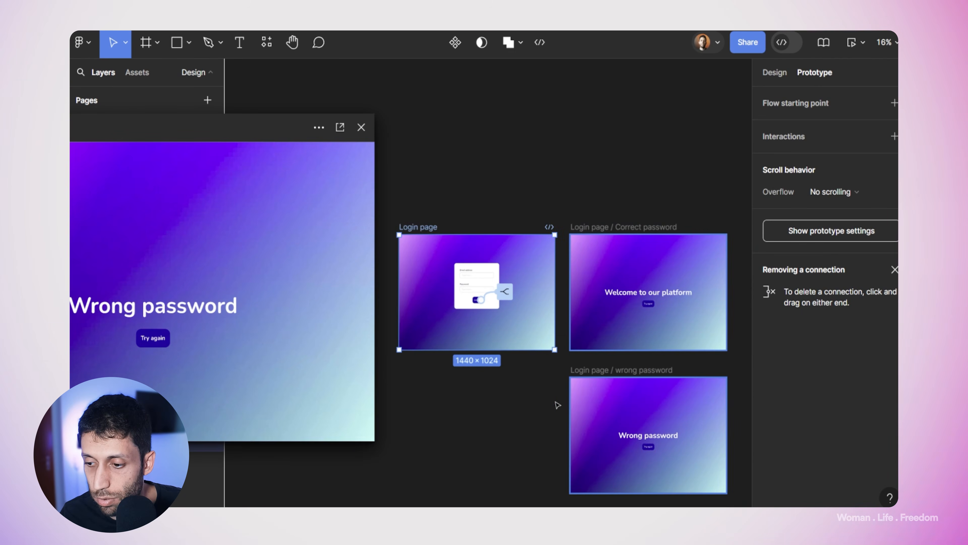
pyautogui.click(651, 451)
pyautogui.scroll(3, 650, 450)
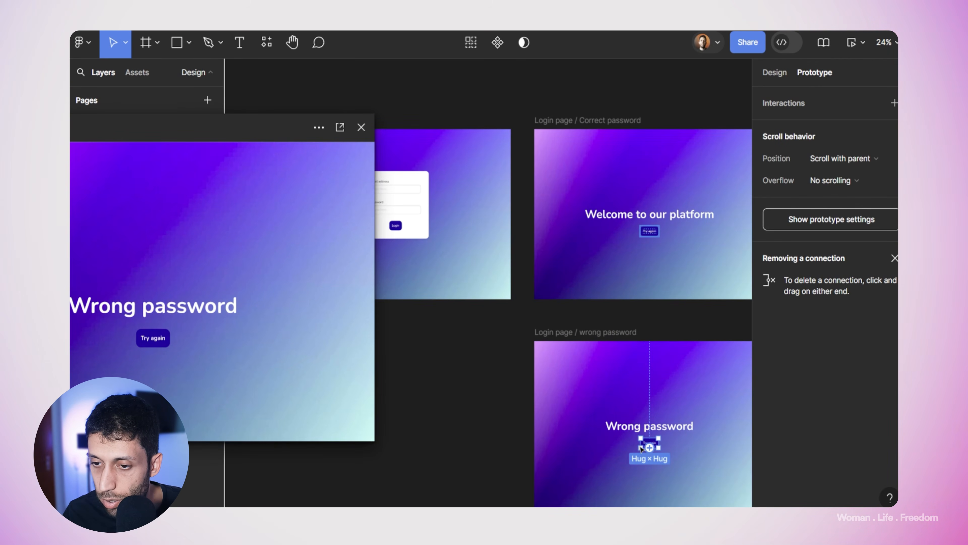
pyautogui.moveTo(641, 442); pyautogui.dragTo(472, 292)
# Step: Log in with the first user's correct e-mail and password in the preview
pyautogui.moveTo(263, 117); pyautogui.dragTo(572, 112)
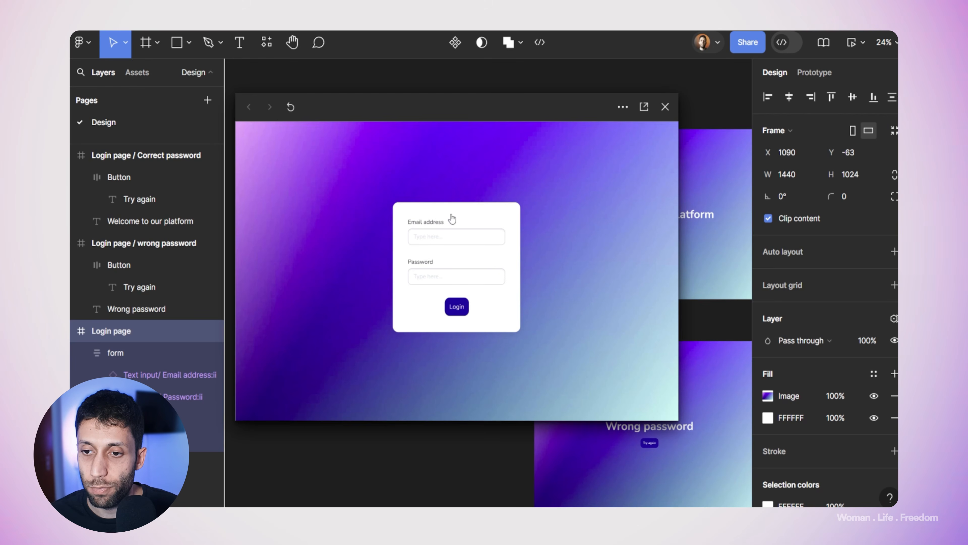
pyautogui.click(448, 217)
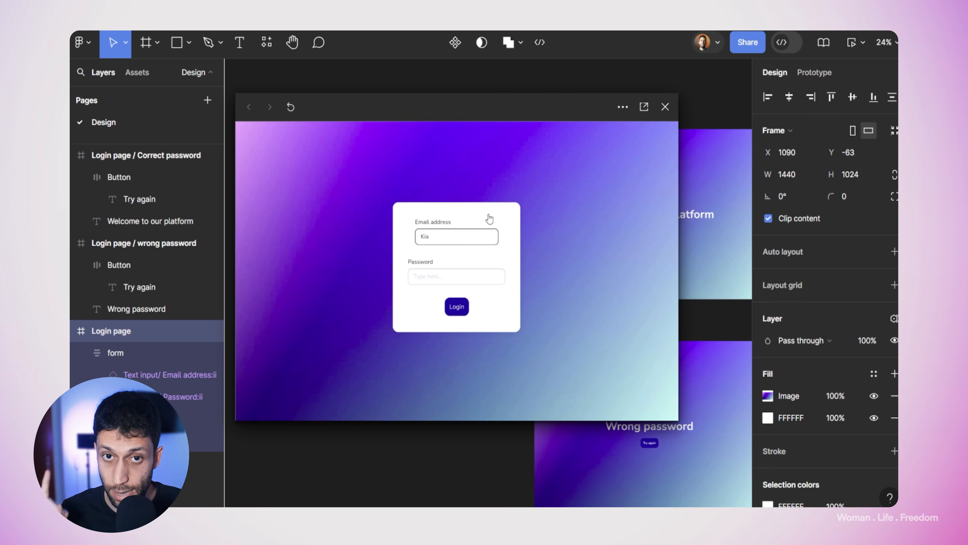
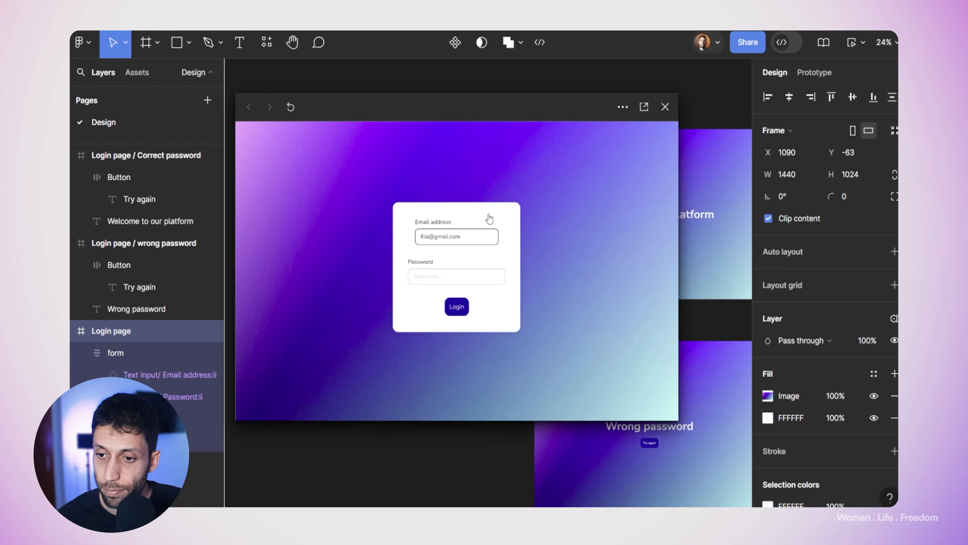
pyautogui.click(485, 217)
pyautogui.click(454, 269)
pyautogui.write('1234')
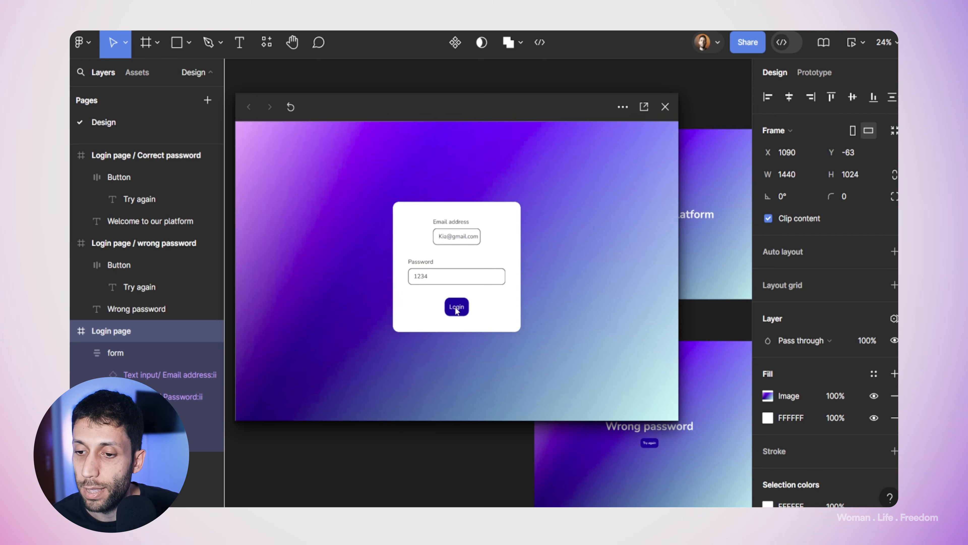
pyautogui.click(463, 297)
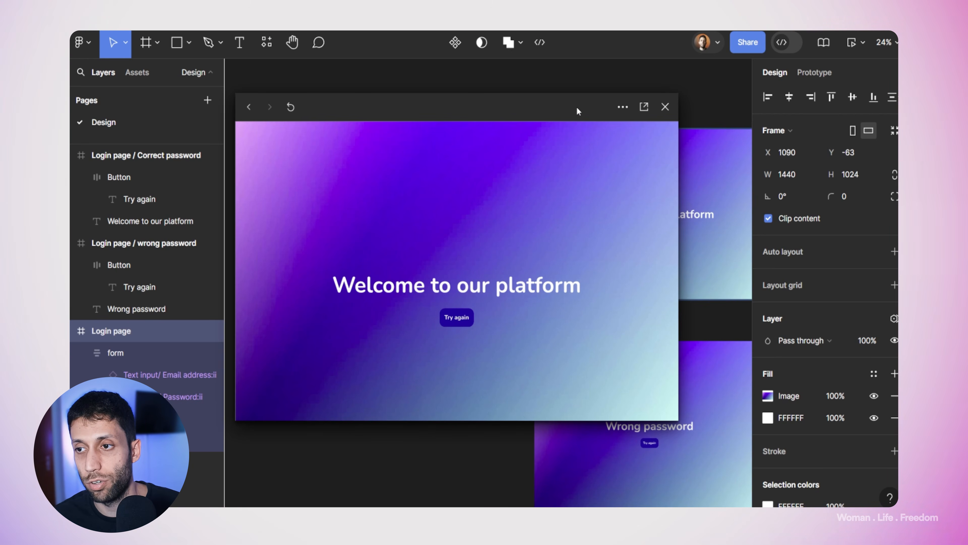
pyautogui.moveTo(577, 110); pyautogui.dragTo(458, 303)
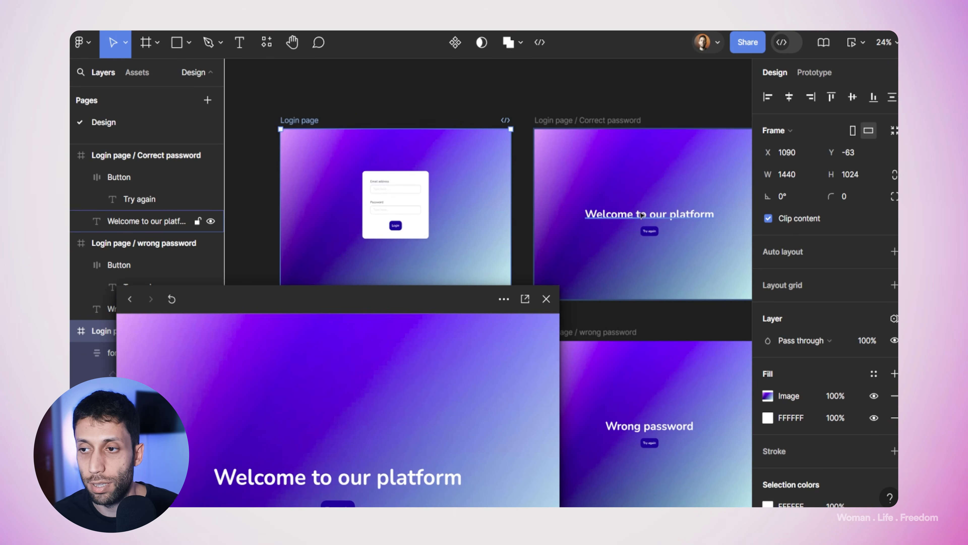
# Step: Close the preview and try widening the text inputs, then undo it
pyautogui.click(546, 298)
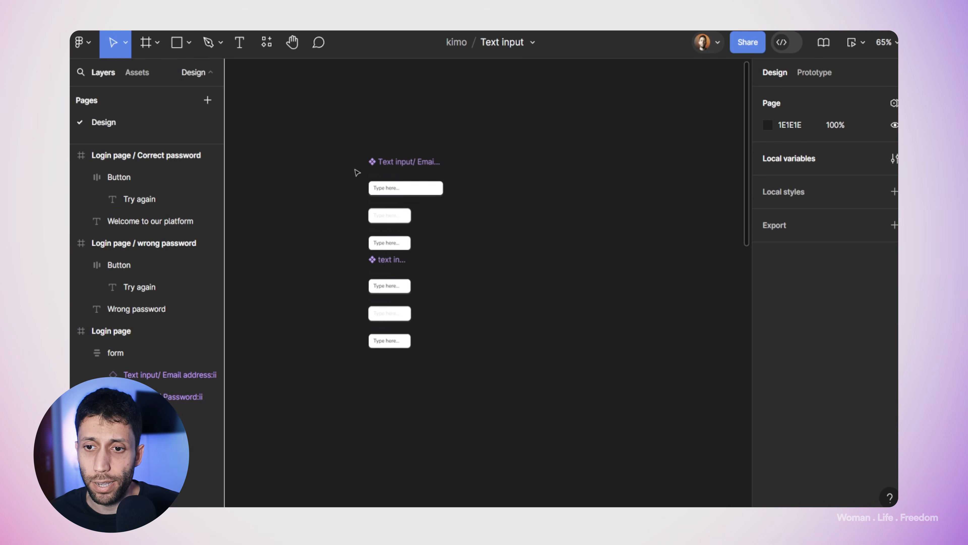
pyautogui.click(393, 227)
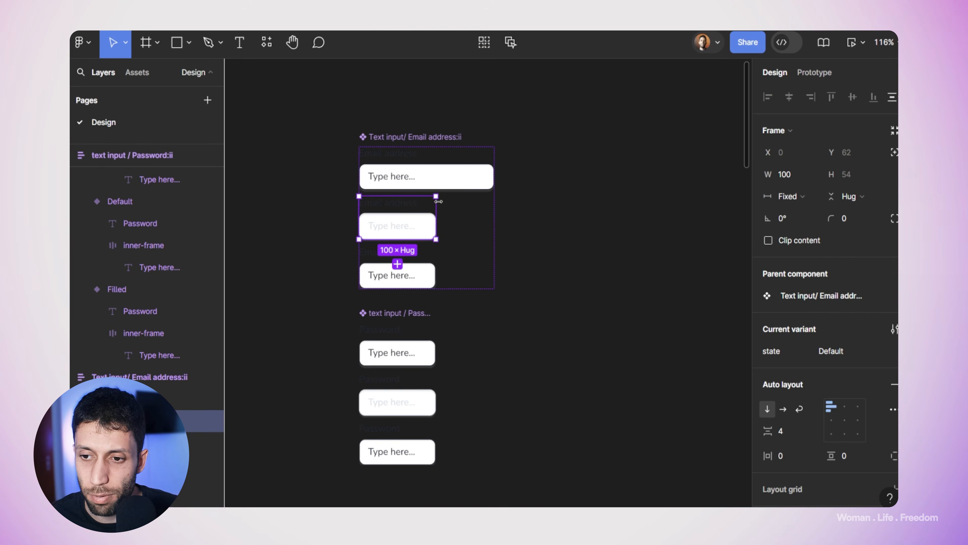
pyautogui.moveTo(437, 208); pyautogui.dragTo(492, 206)
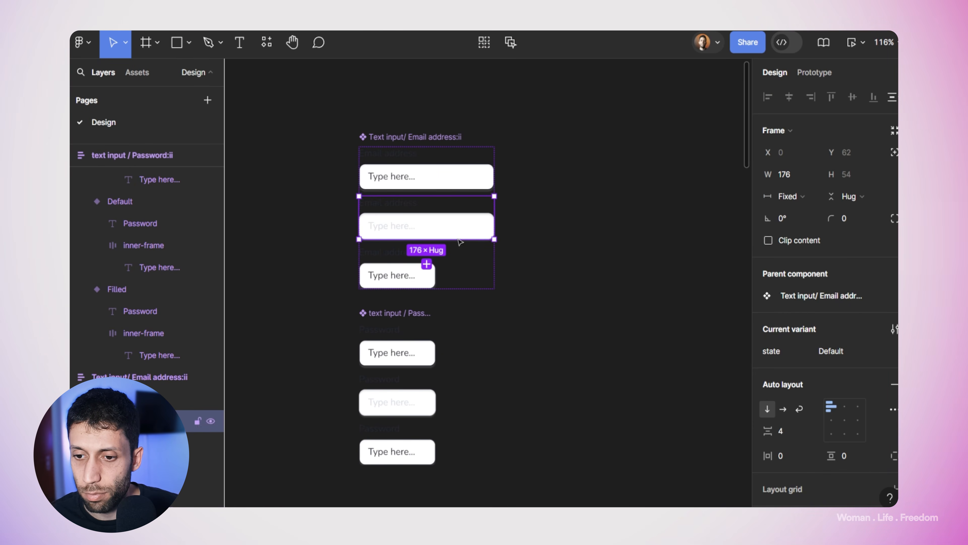
pyautogui.click(415, 269)
pyautogui.moveTo(436, 267); pyautogui.dragTo(492, 256)
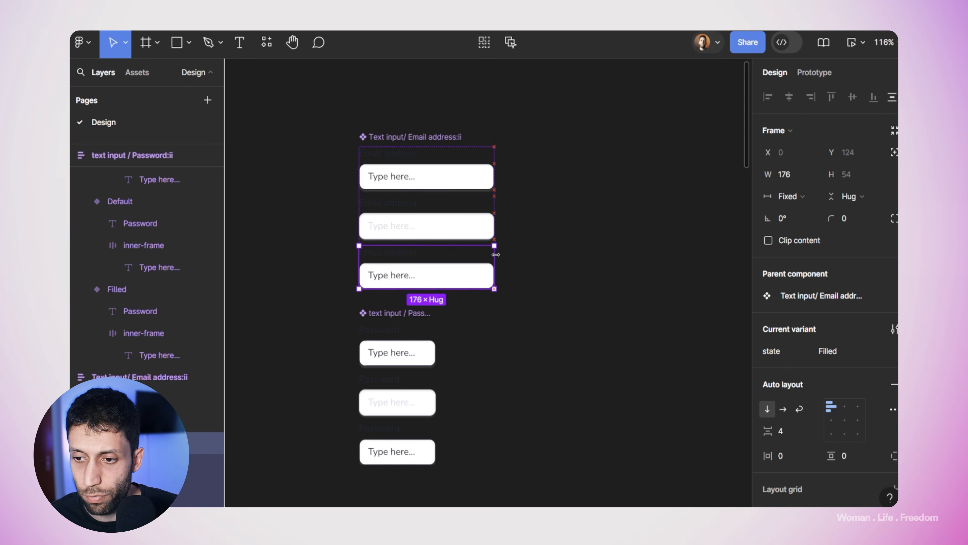
pyautogui.hotkey('ctrl', 'z')
pyautogui.hotkey('ctrl', 'z')
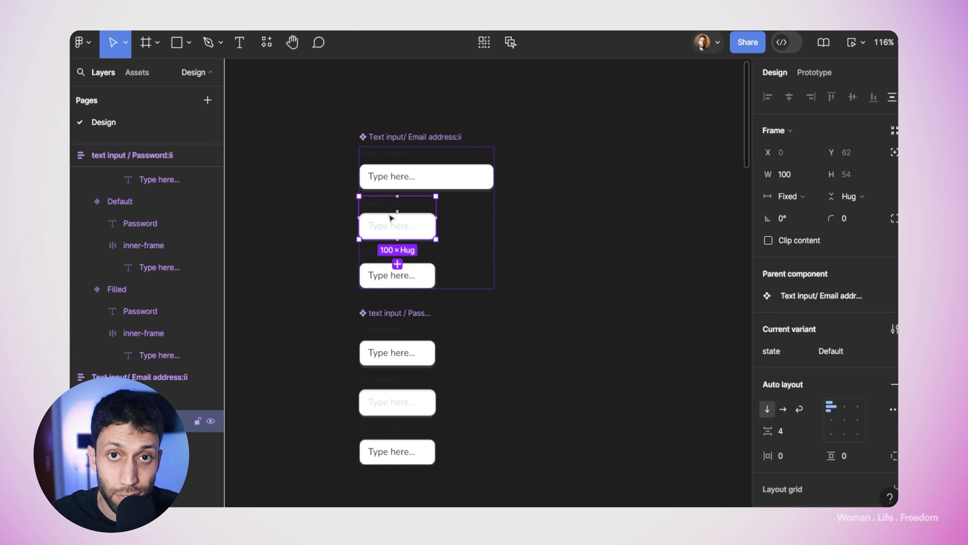
# Step: Link the Filled email and password variants to their Active variants on click
pyautogui.click(370, 275)
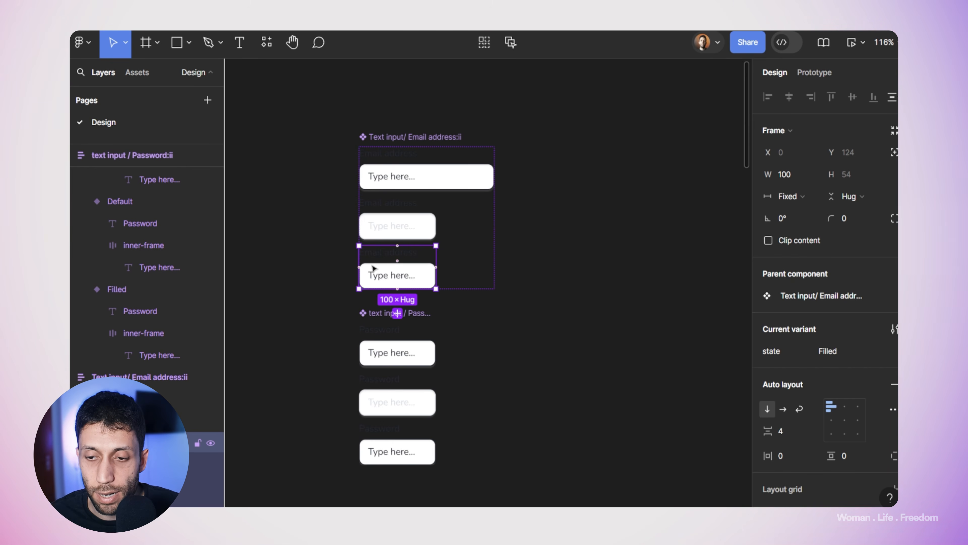
pyautogui.scroll(5, 404, 259)
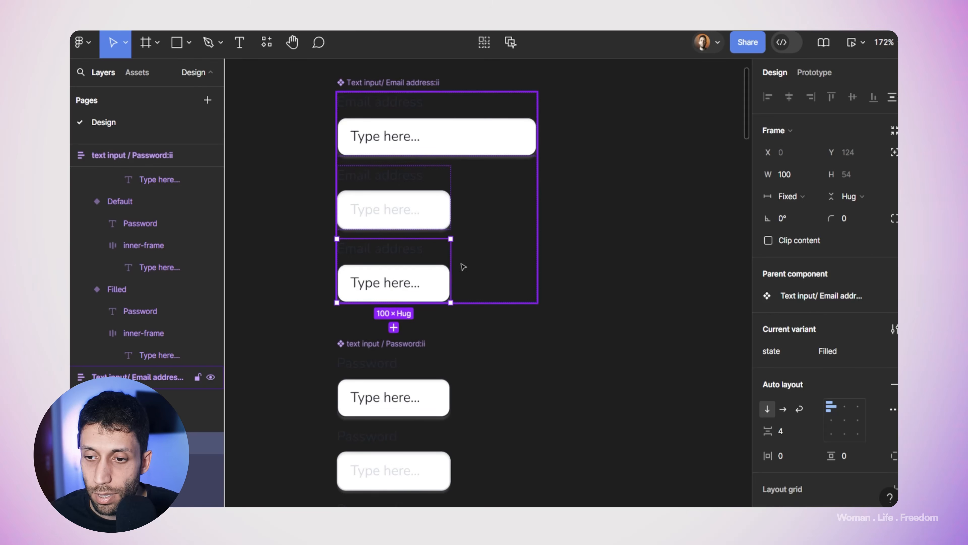
pyautogui.hotkey('shift', 'e')
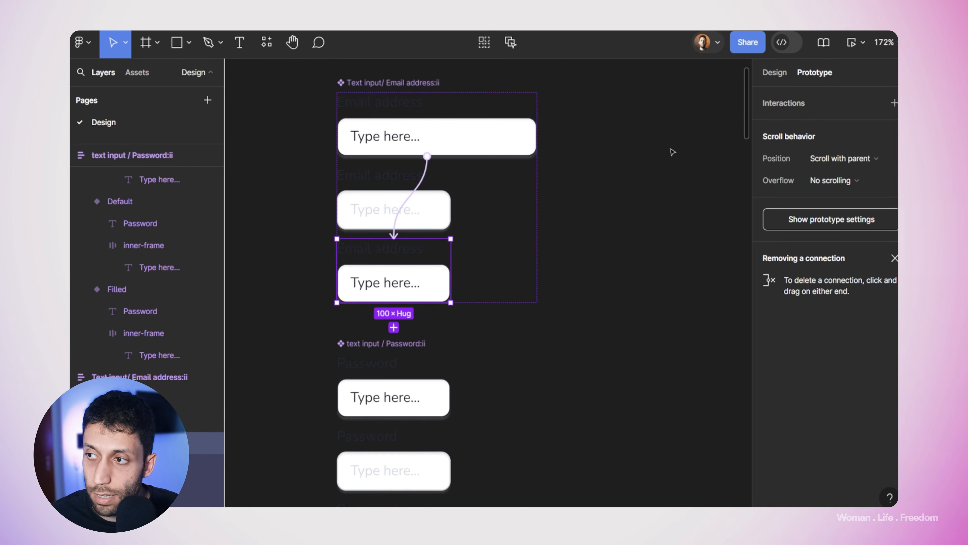
pyautogui.moveTo(451, 270); pyautogui.dragTo(514, 150)
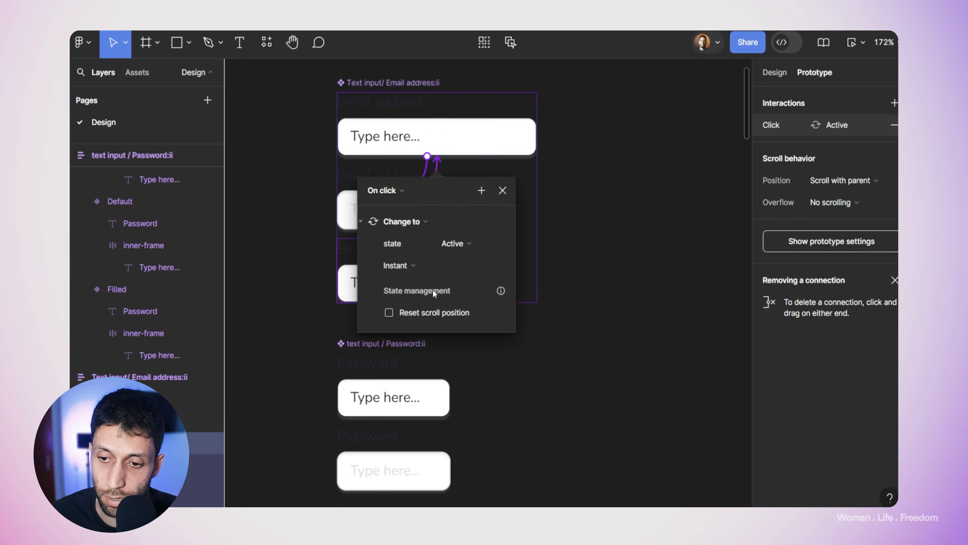
pyautogui.click(465, 386)
pyautogui.scroll(-5, 467, 386)
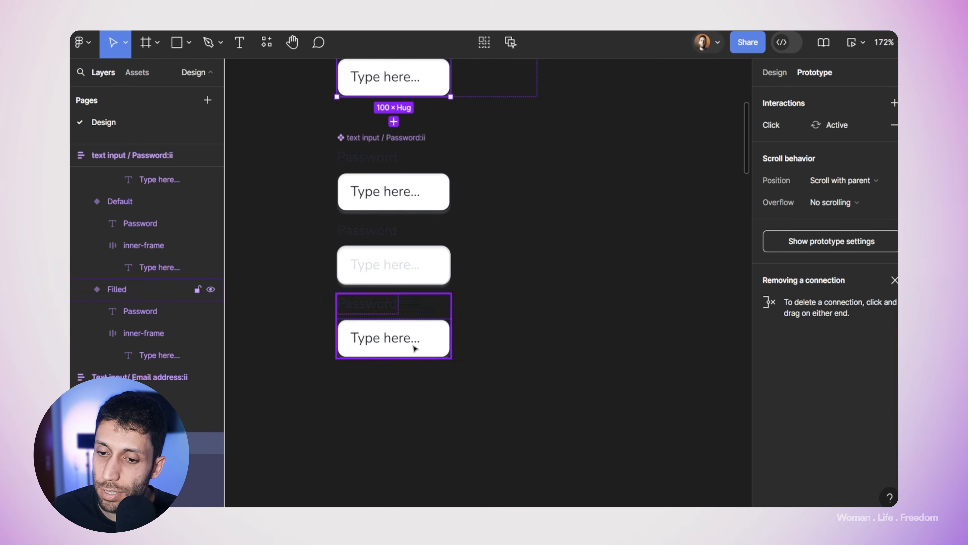
pyautogui.click(417, 339)
pyautogui.moveTo(451, 325); pyautogui.dragTo(465, 174)
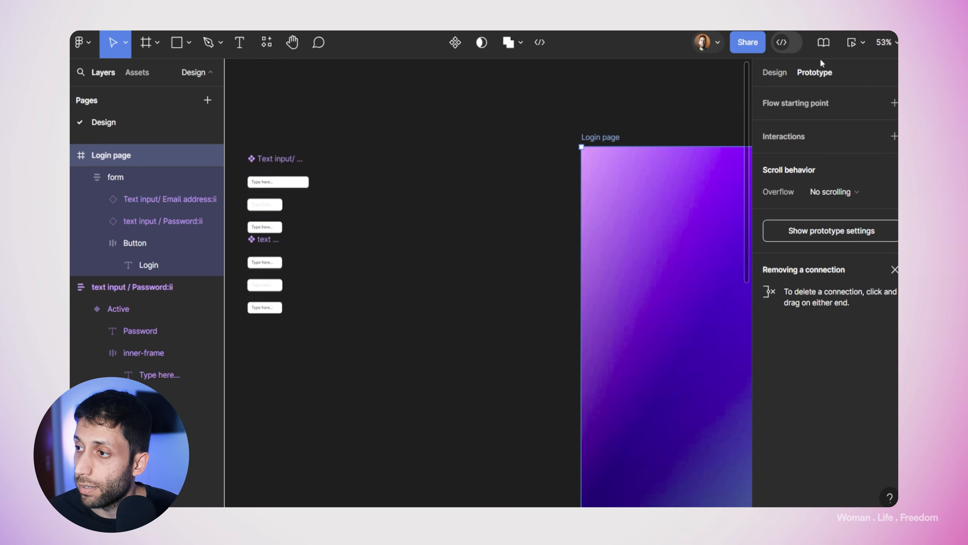
pyautogui.click(852, 41)
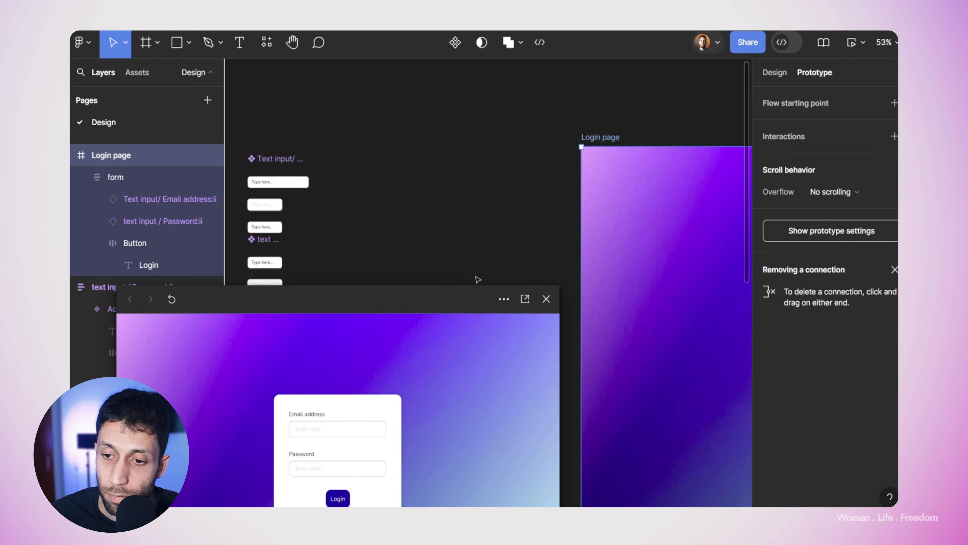
# Step: Type sample text into the Password and Email address fields of the preview
pyautogui.press('Tab')
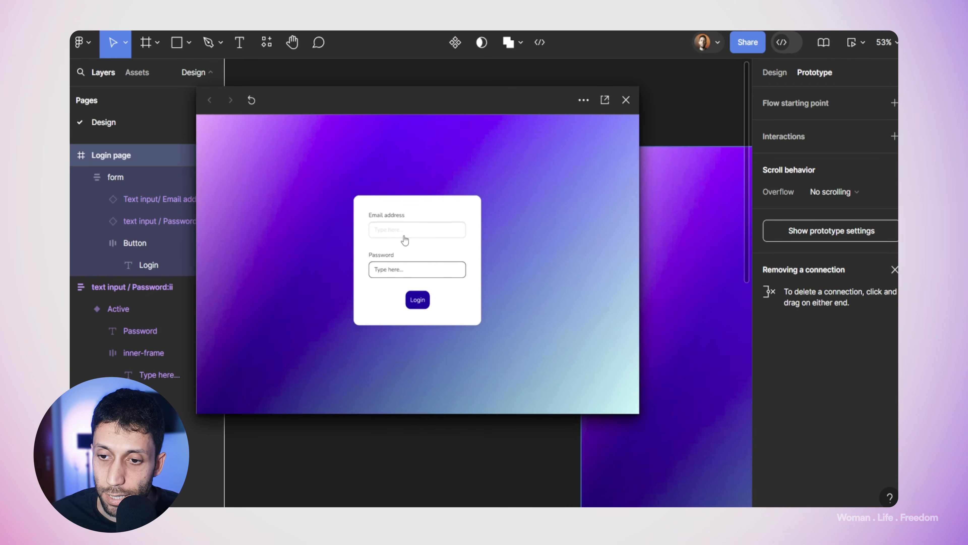
pyautogui.write('sdfsf')
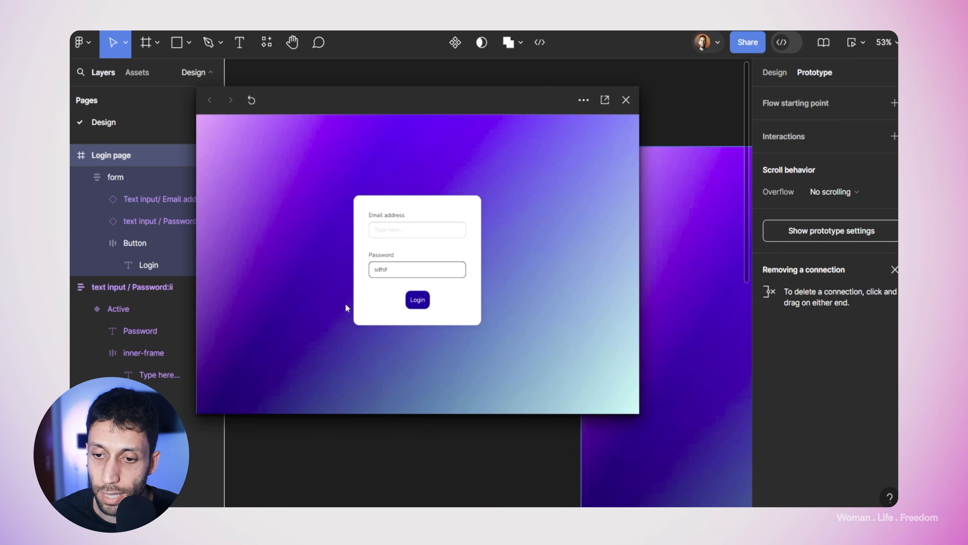
pyautogui.write('dsfsdfsdfsdfsdfsdf')
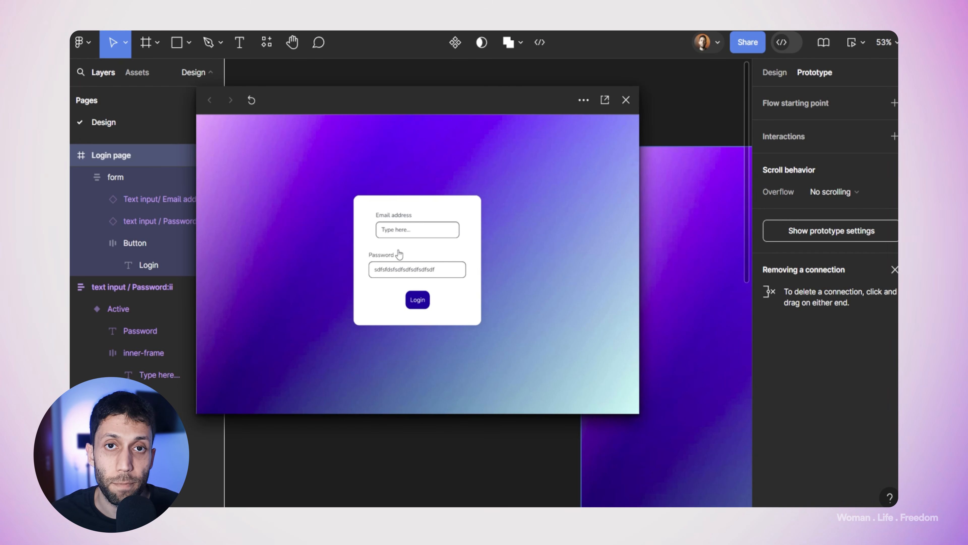
pyautogui.click(409, 219)
pyautogui.write('dfsdfsdfsdf')
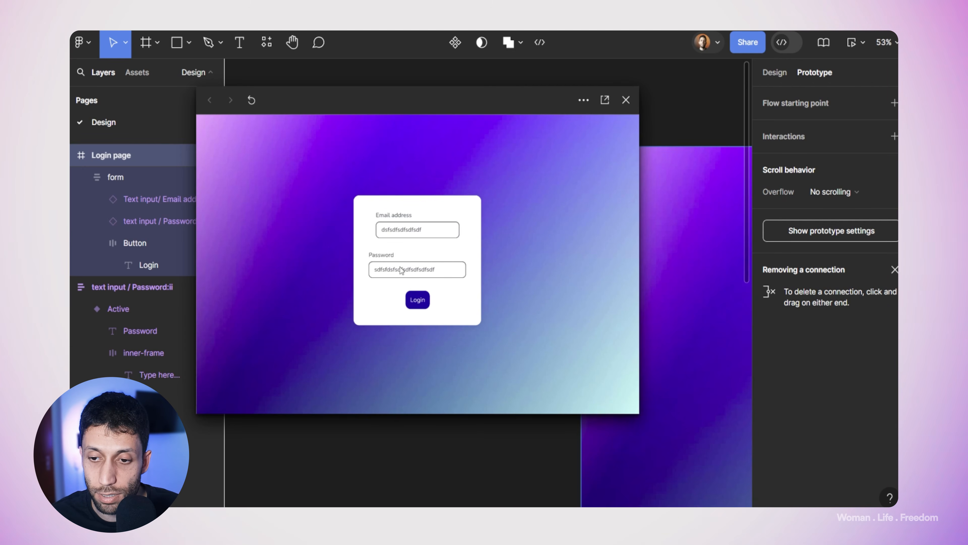
pyautogui.write('sdfdsfsdf')
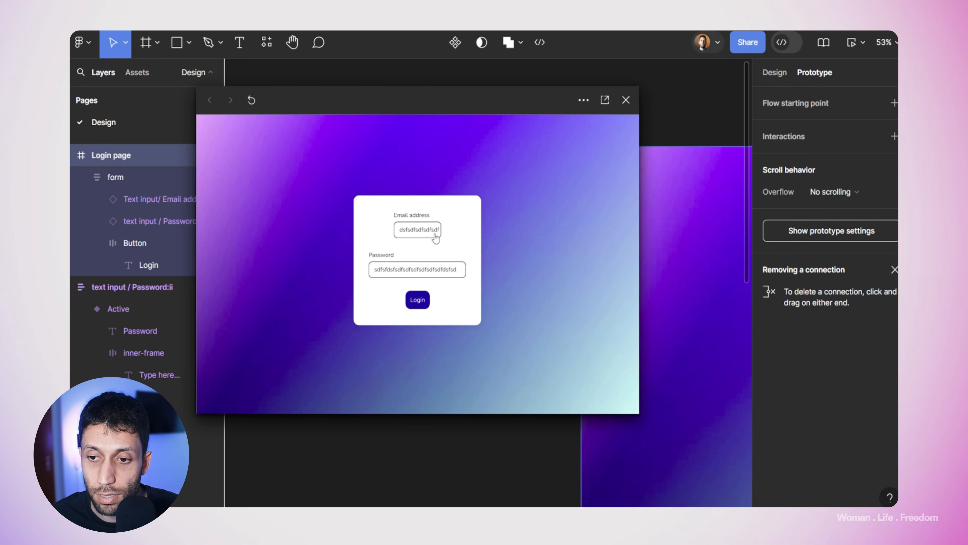
pyautogui.write('dsf')
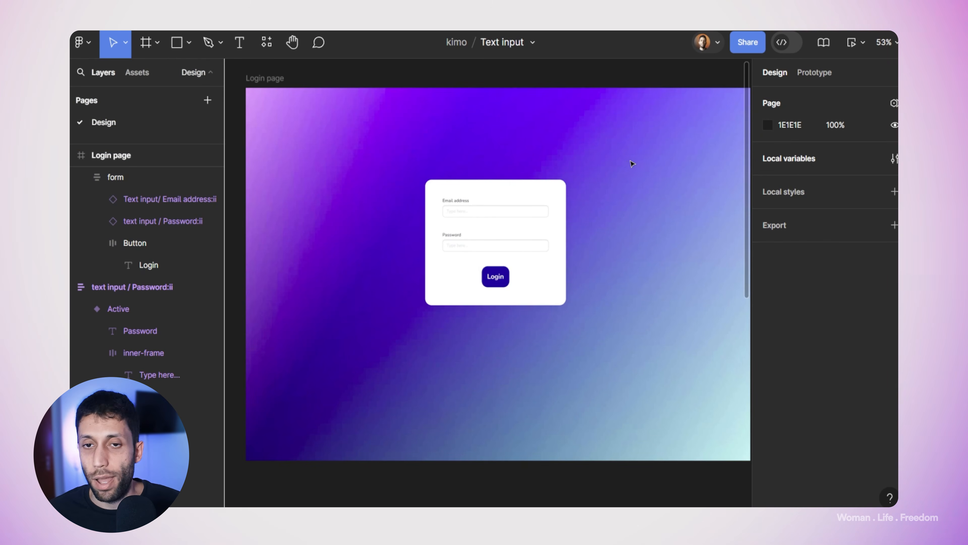
# Step: Present the Login page frame in full view
pyautogui.click(269, 83)
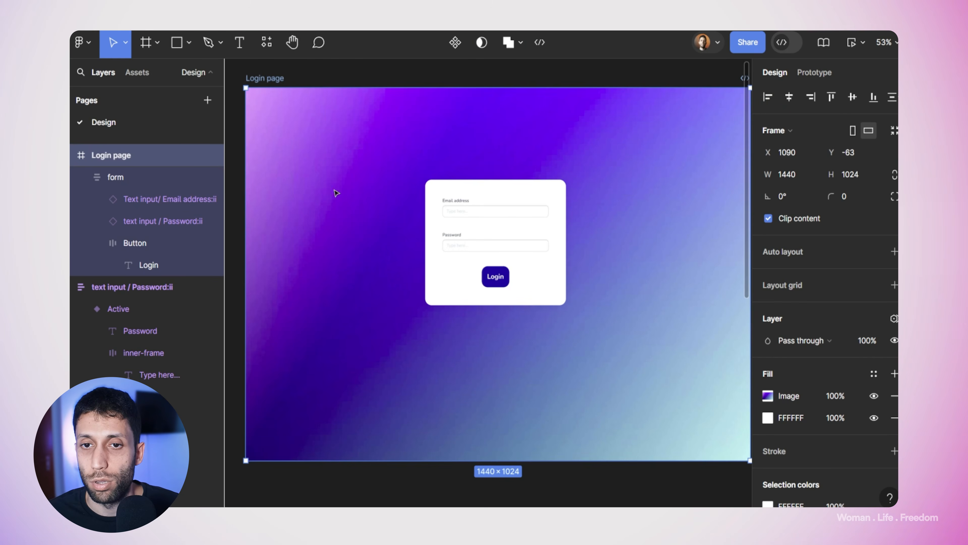
pyautogui.click(862, 45)
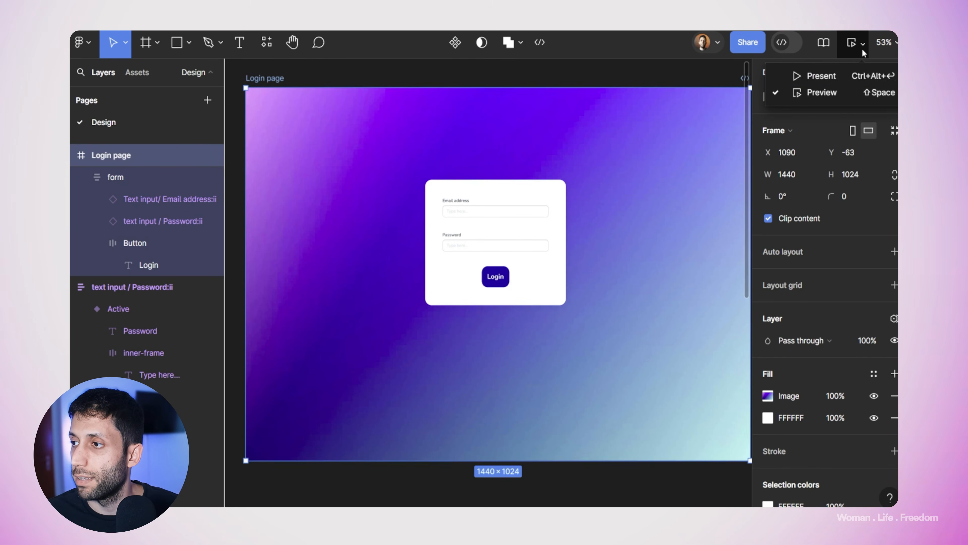
pyautogui.click(842, 75)
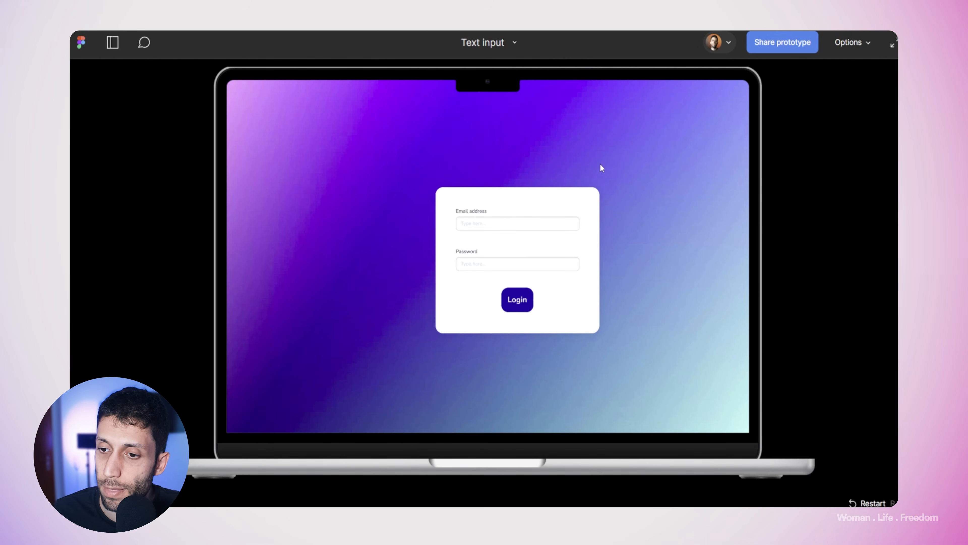
# Step: Submit wrong credentials, then use Try again to return to the login form
pyautogui.click(490, 224)
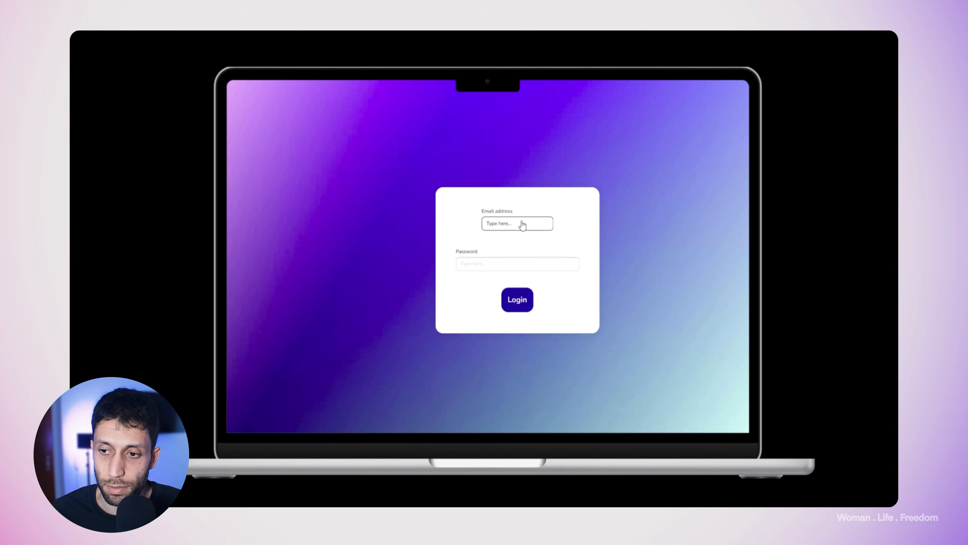
pyautogui.click(487, 223)
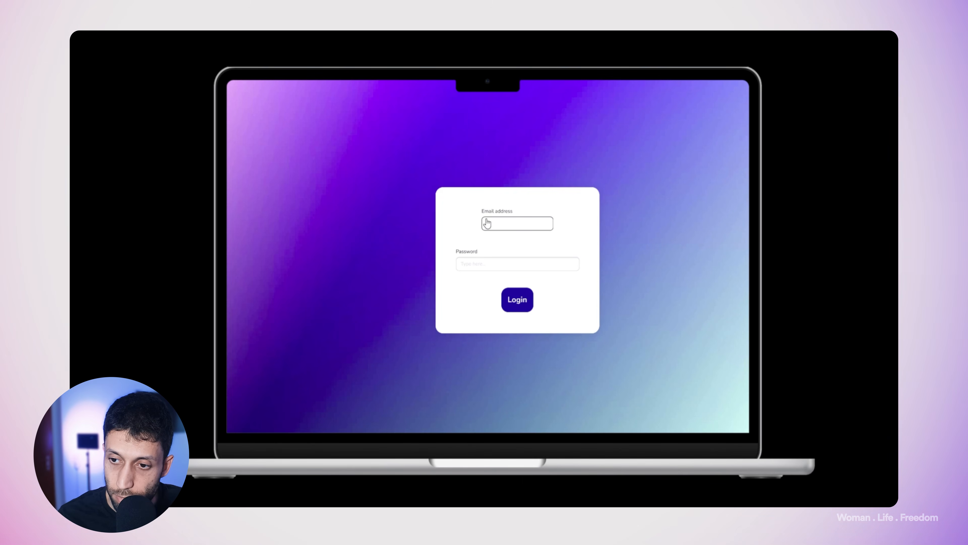
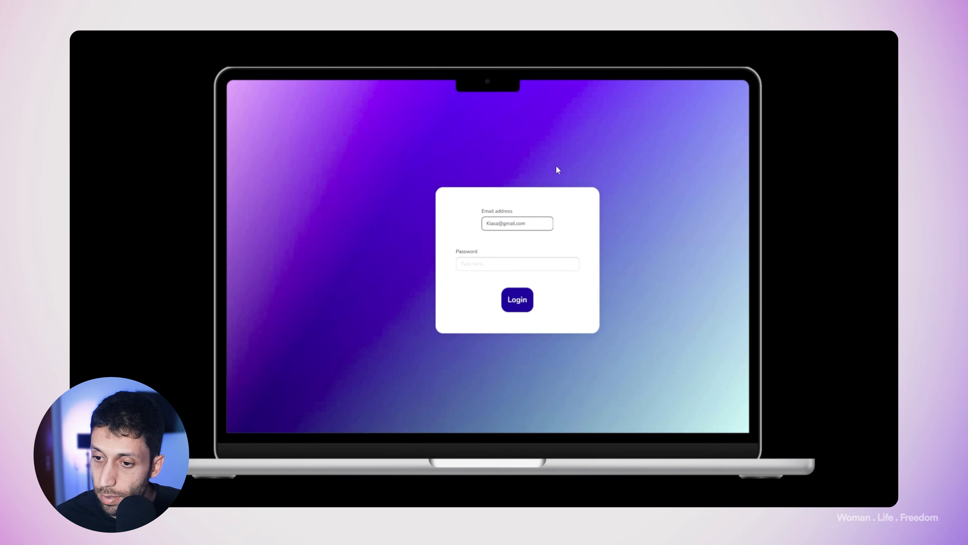
pyautogui.click(511, 264)
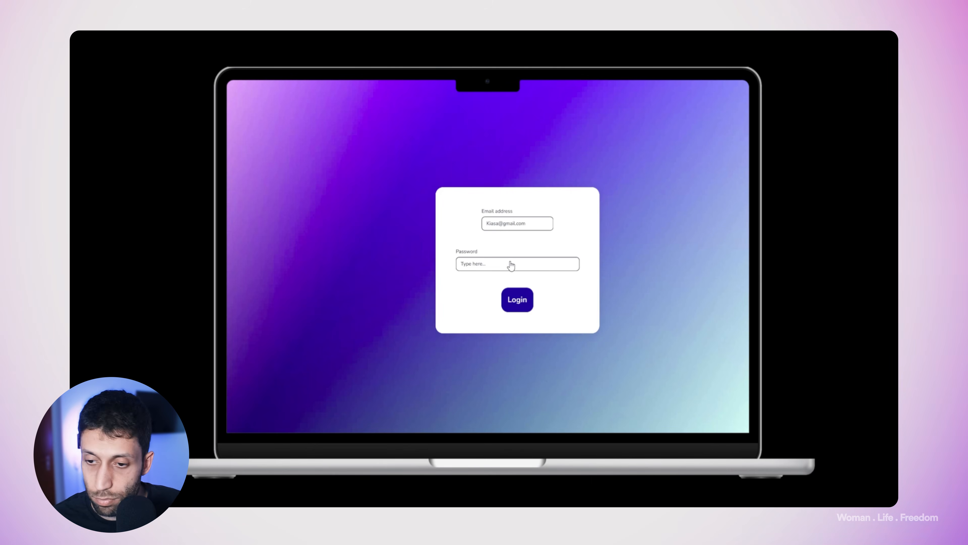
pyautogui.write('121212')
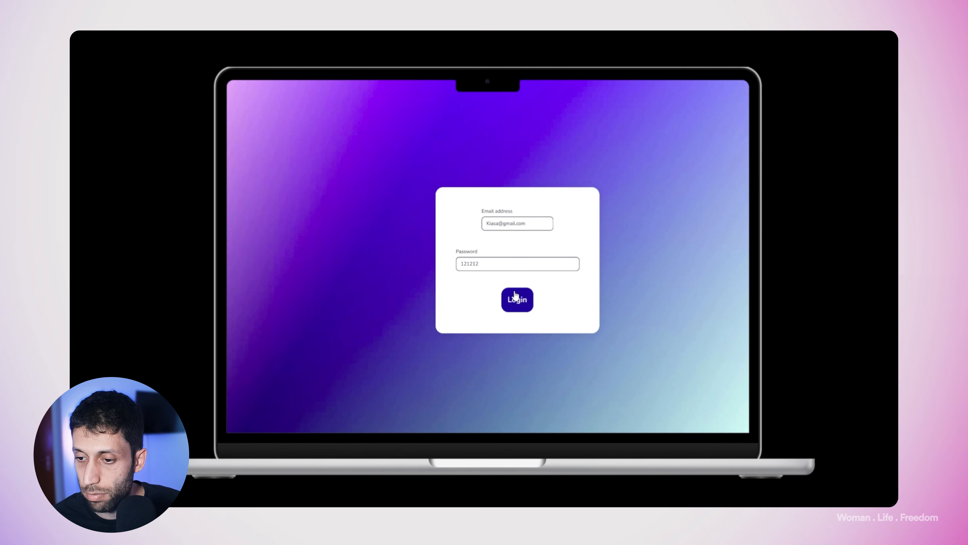
pyautogui.click(516, 298)
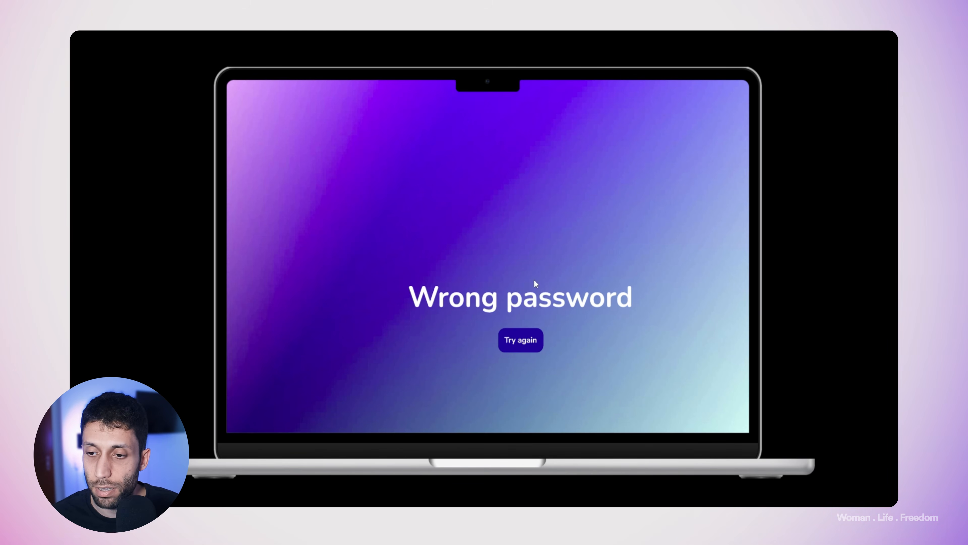
pyautogui.click(528, 346)
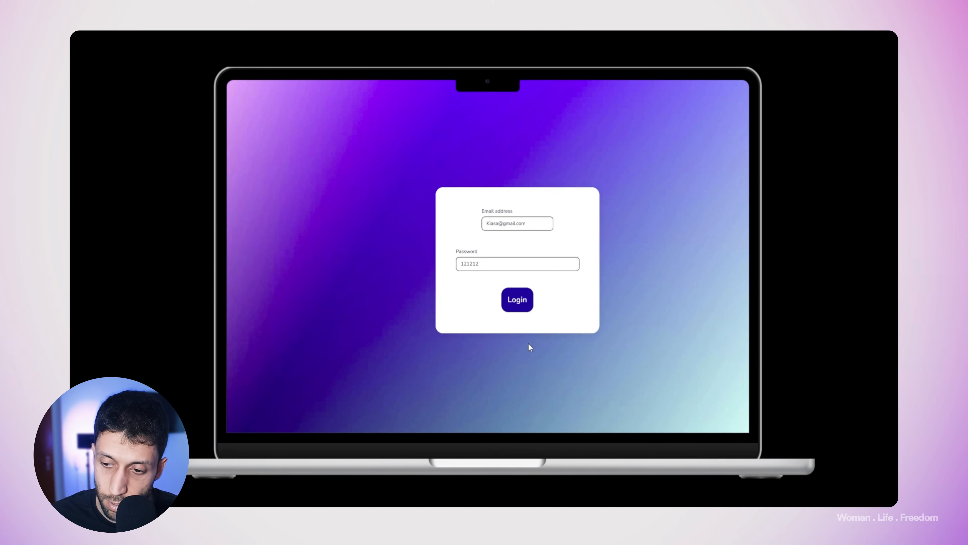